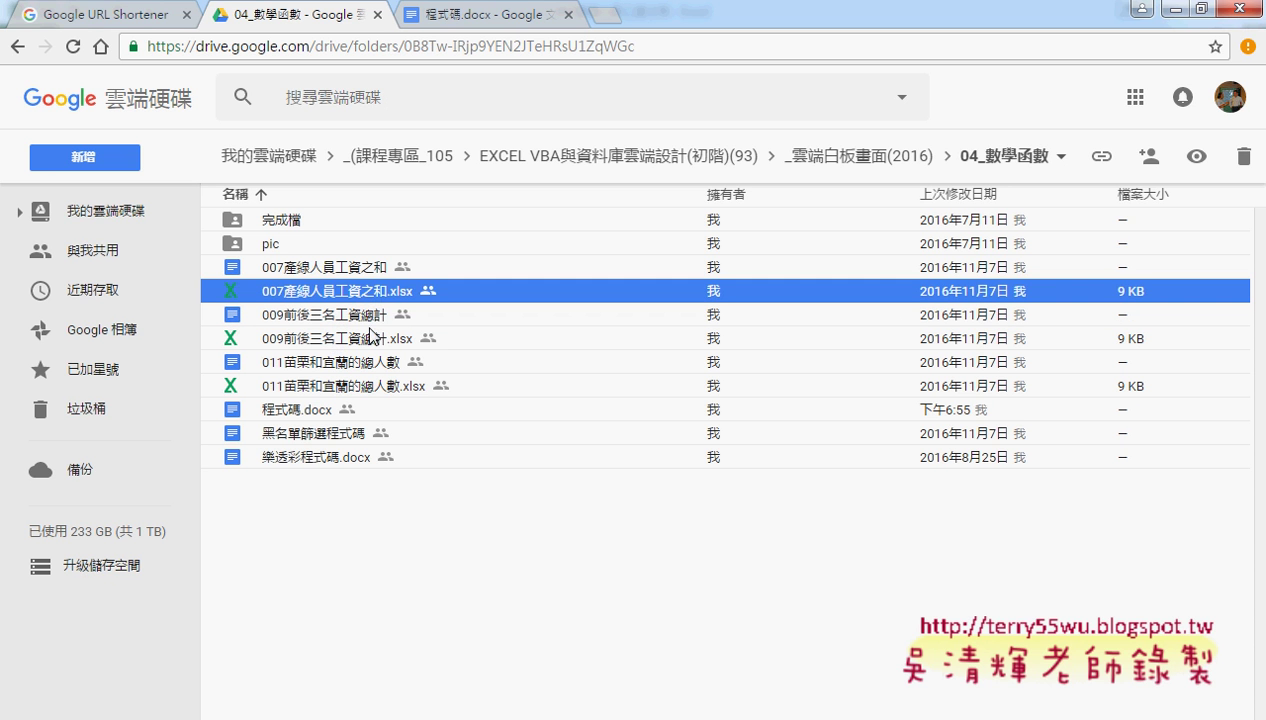
Look through the Drive files and select 007產線人員工資之和.xlsx
click(251, 340)
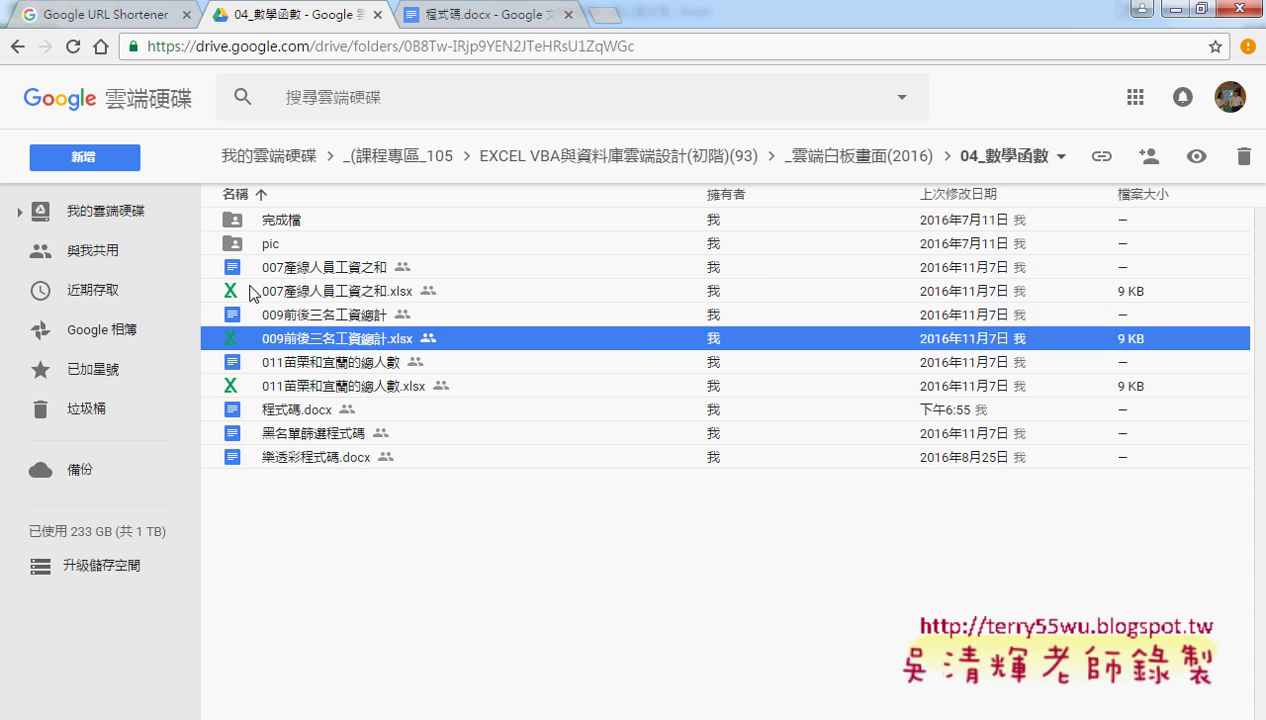
click(250, 270)
click(240, 337)
click(252, 380)
click(295, 291)
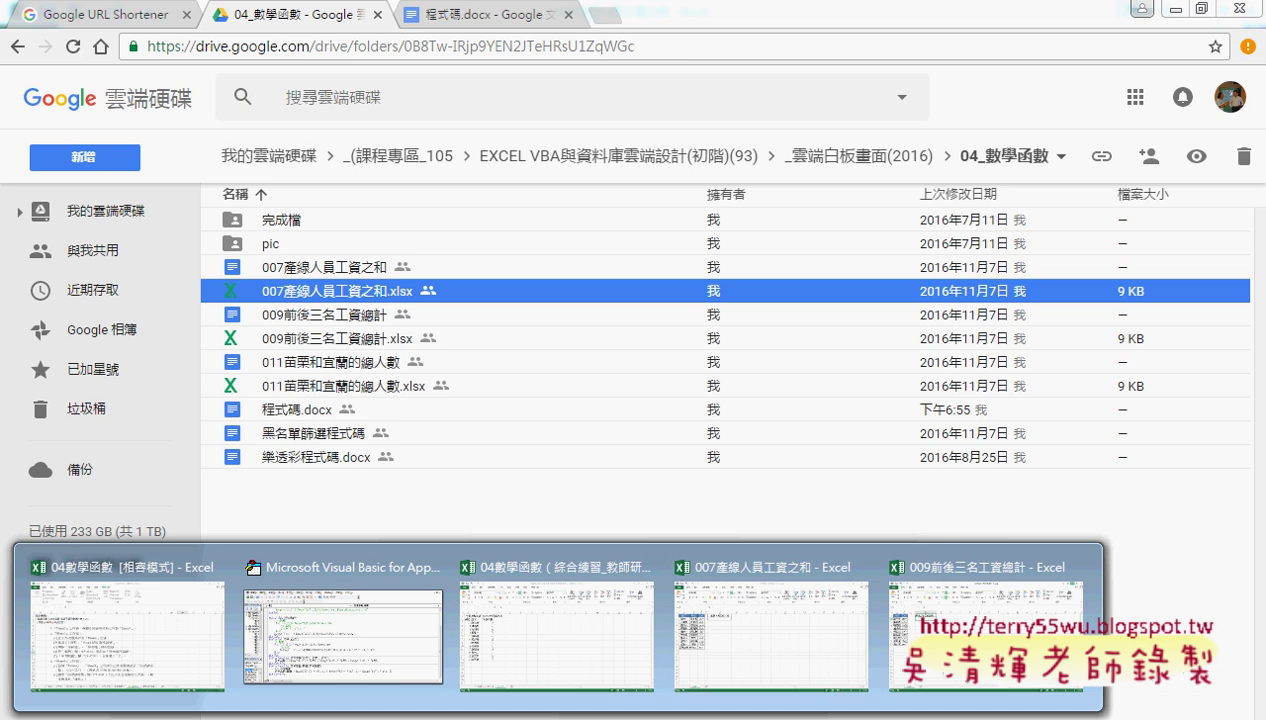
click(770, 630)
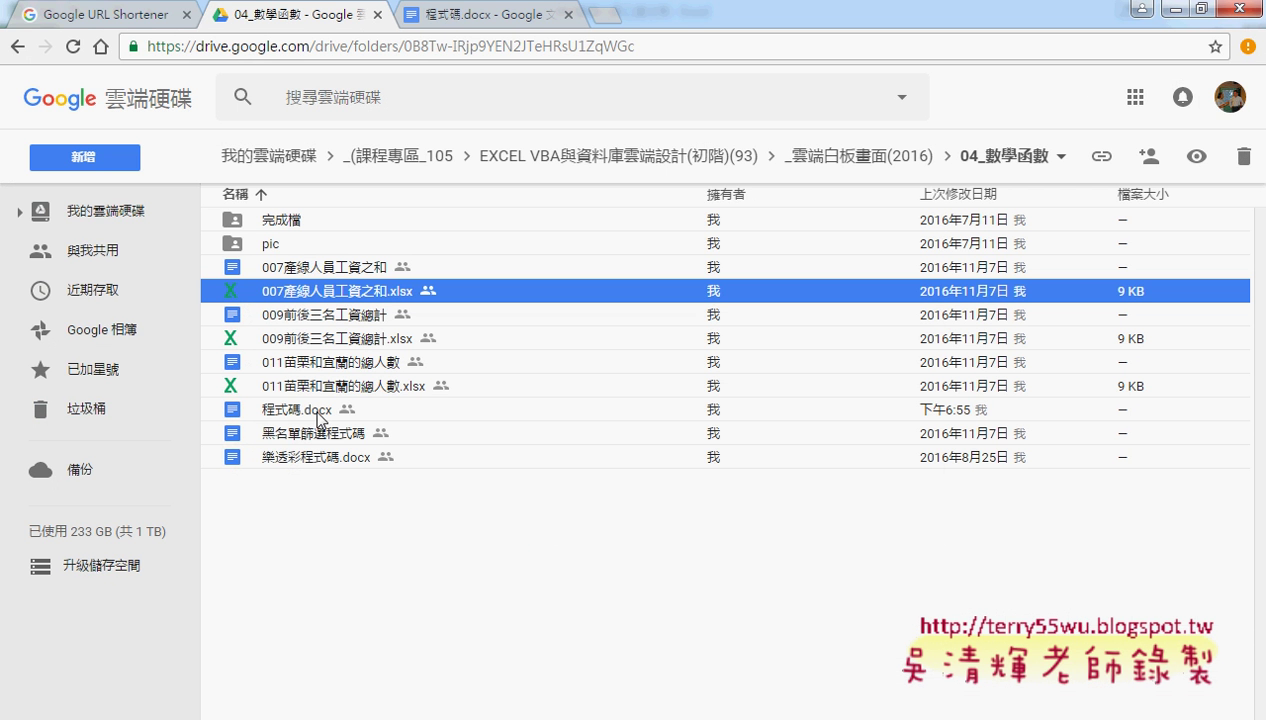
Preview and download 007產線人員工資之和.xlsx, then open the downloaded copy in Excel
double_click(365, 291)
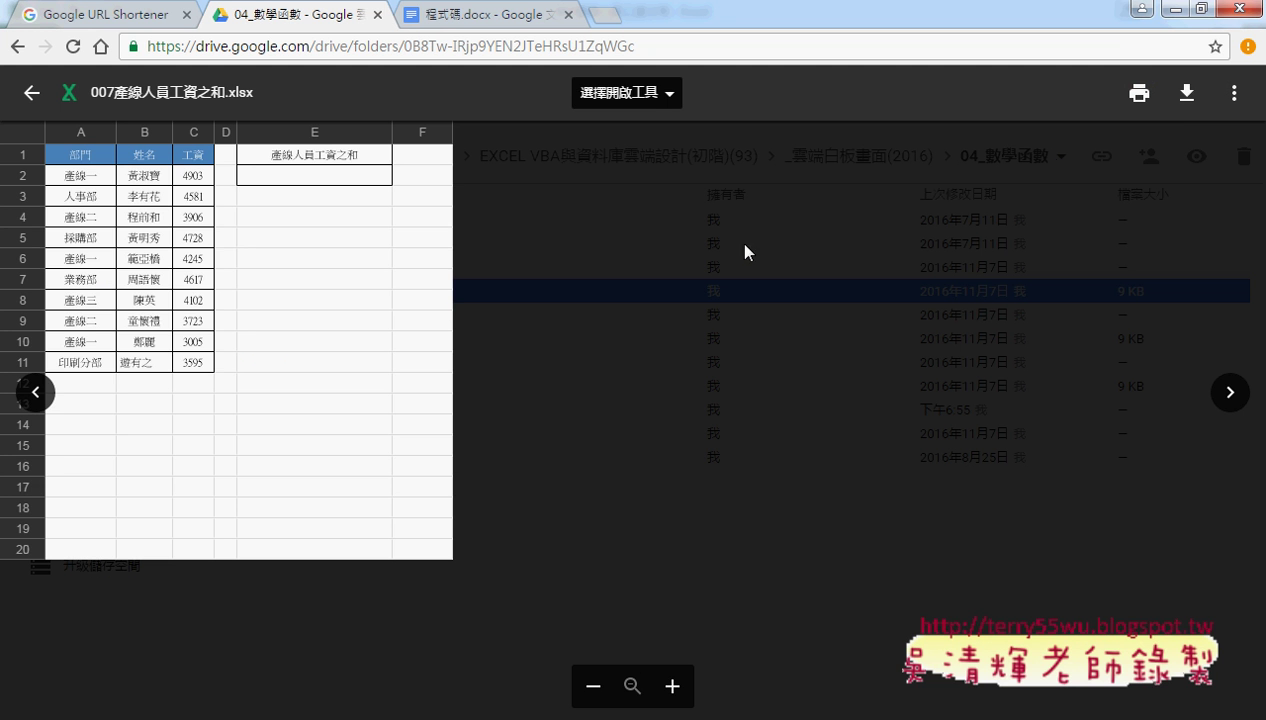
click(1184, 95)
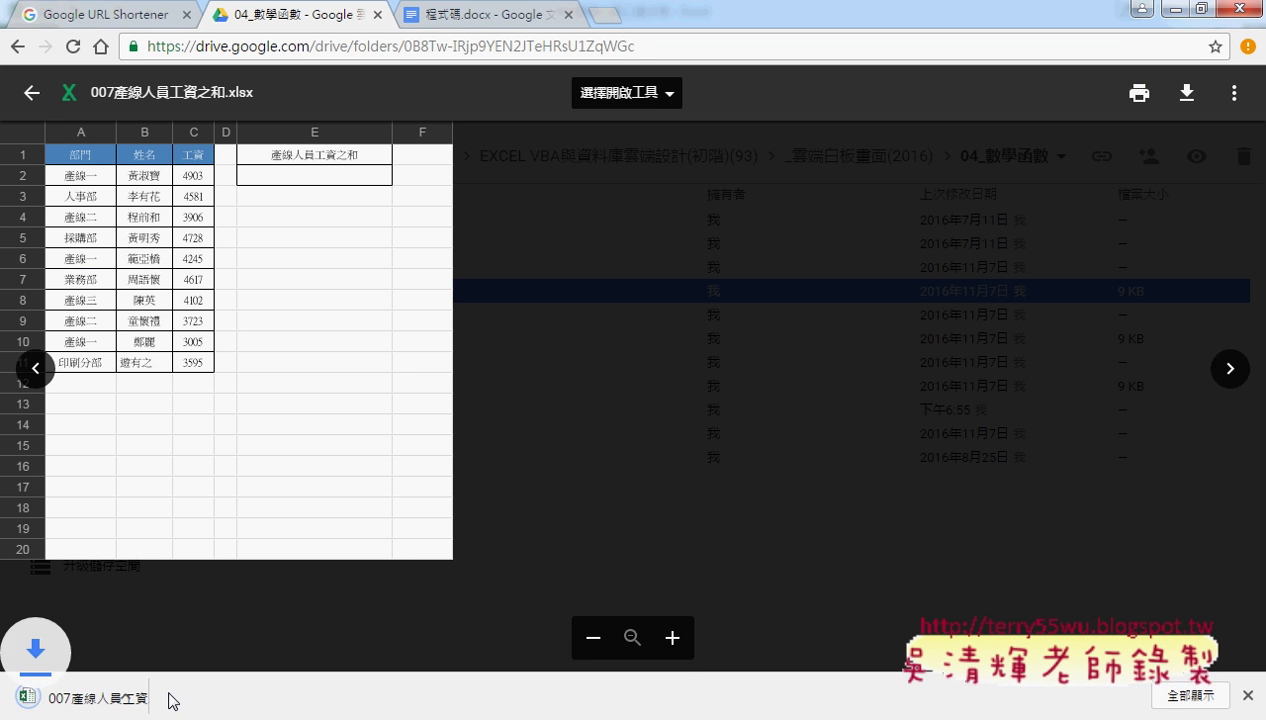
click(204, 697)
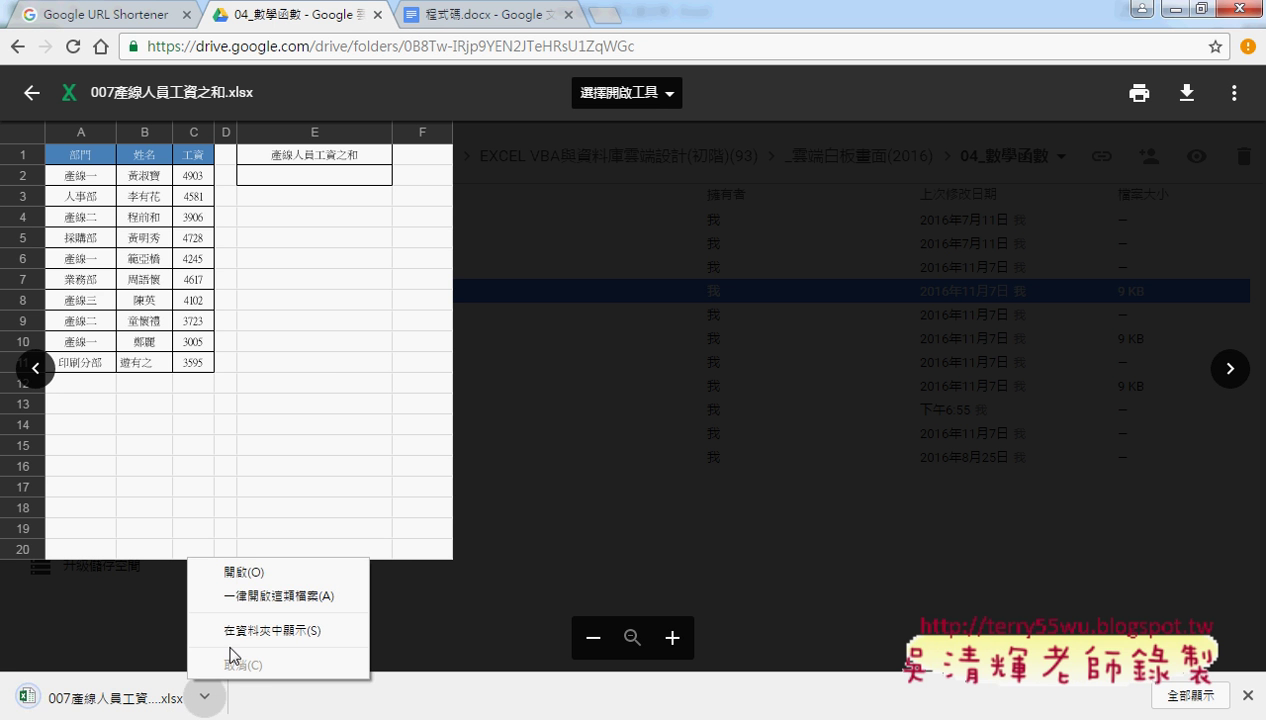
click(232, 572)
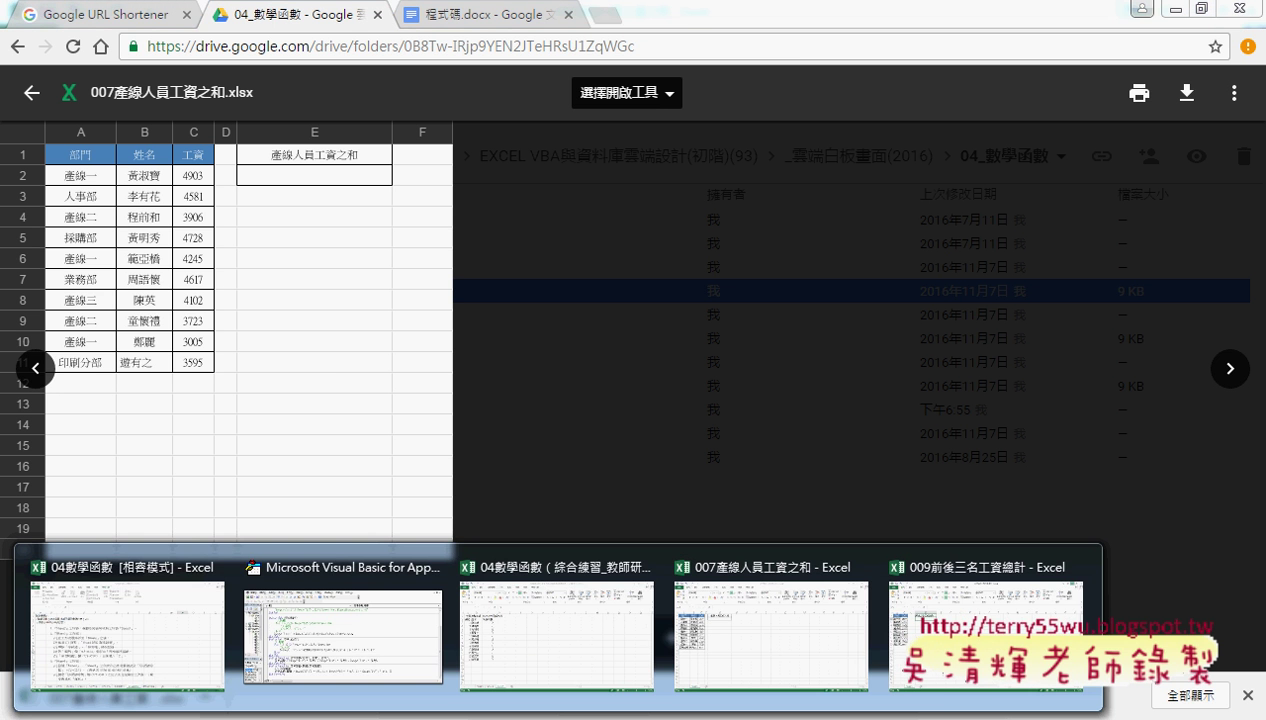
mouse_move(771, 630)
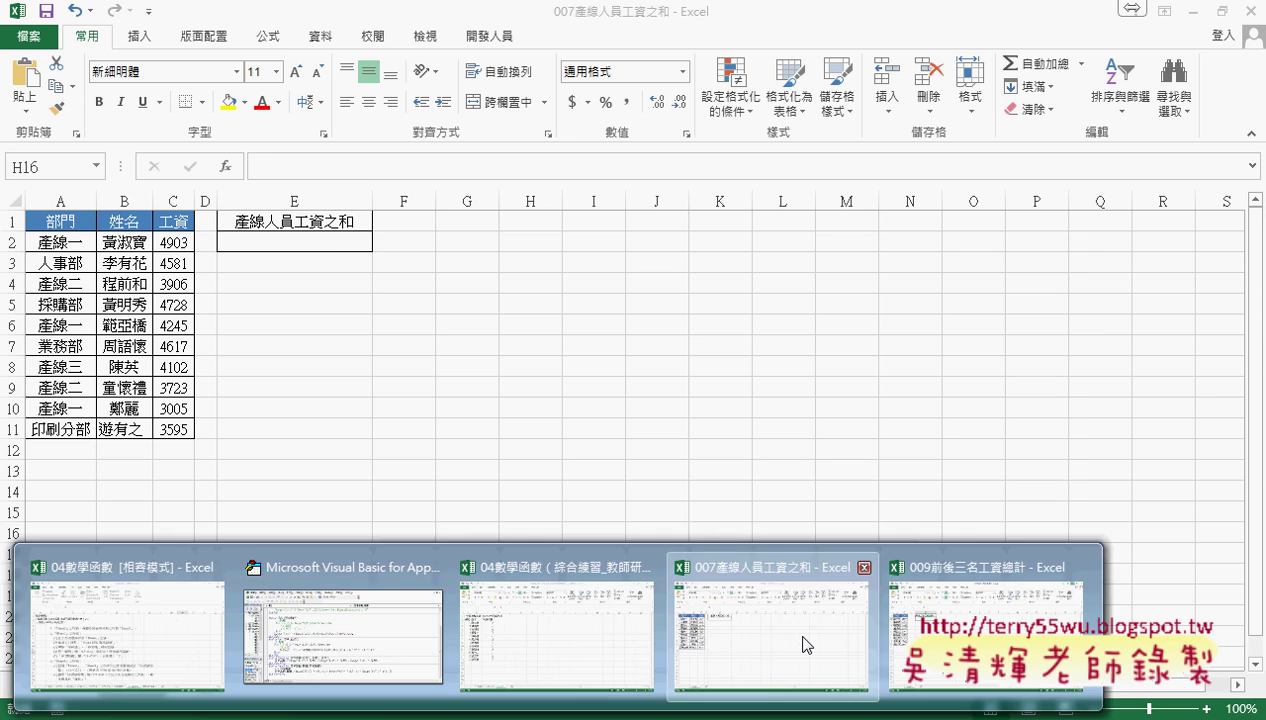
Bring the downloaded 007 workbook to the front and select cell E2 for the salary total
click(806, 645)
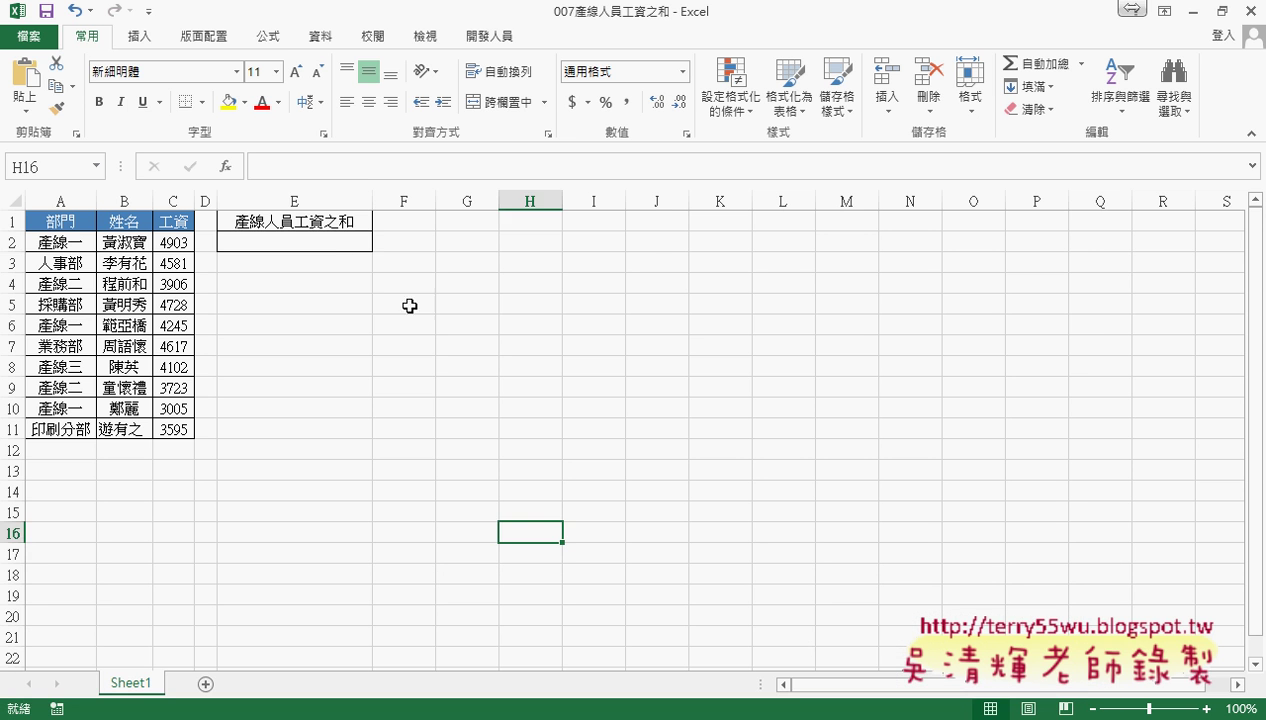
click(330, 244)
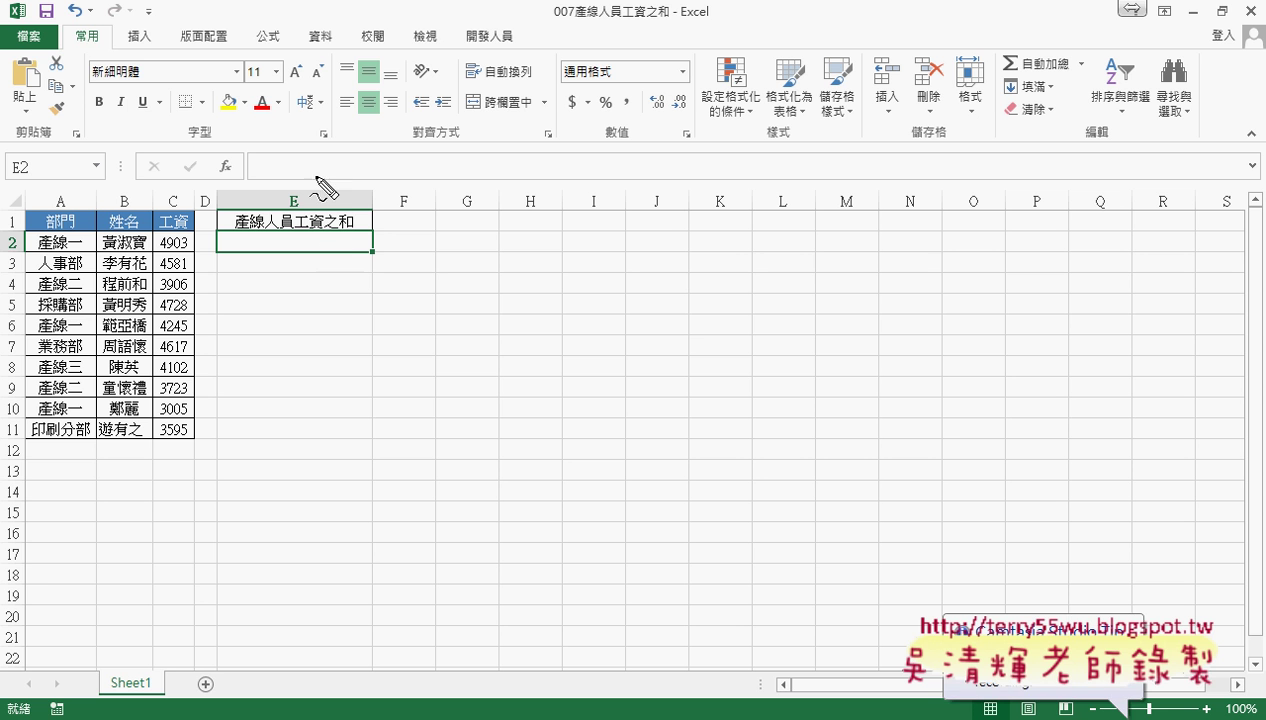
drag(38, 242, 70, 240)
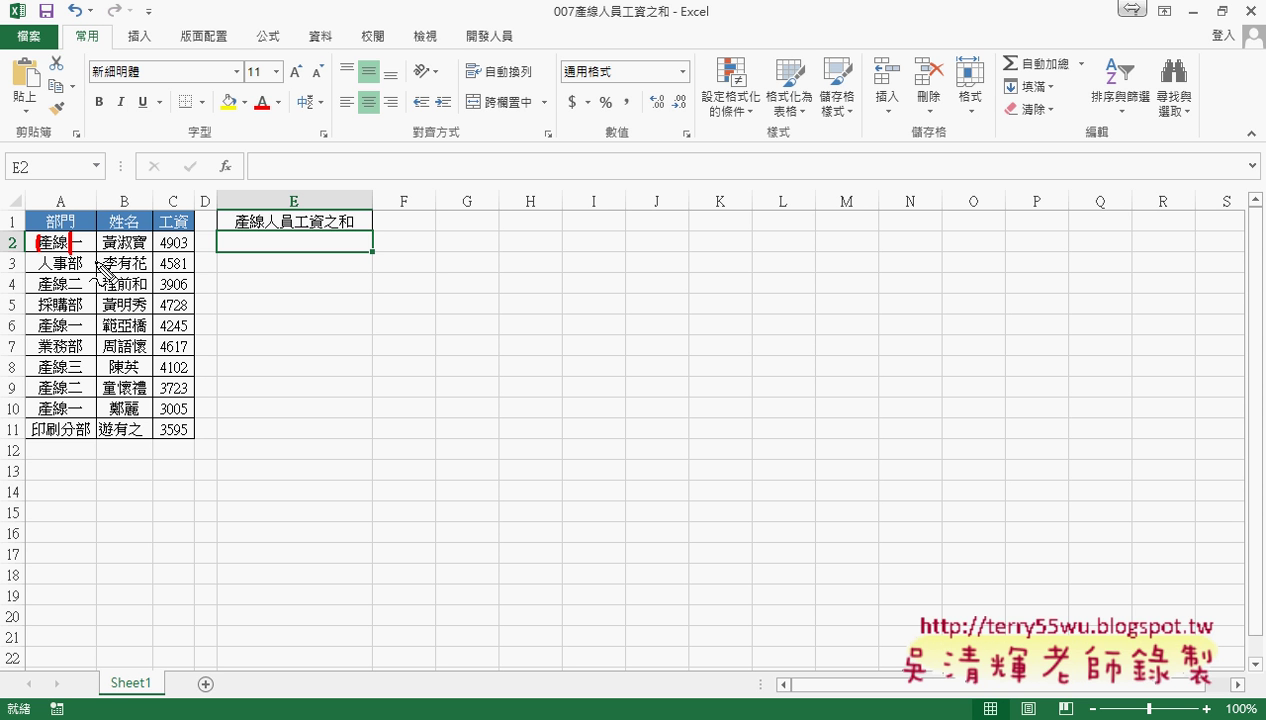
key(Escape)
Enter =SUMIF(A2:A11,"產線*",C2:C11) in E2 through Function Arguments, giving 23884
click(226, 166)
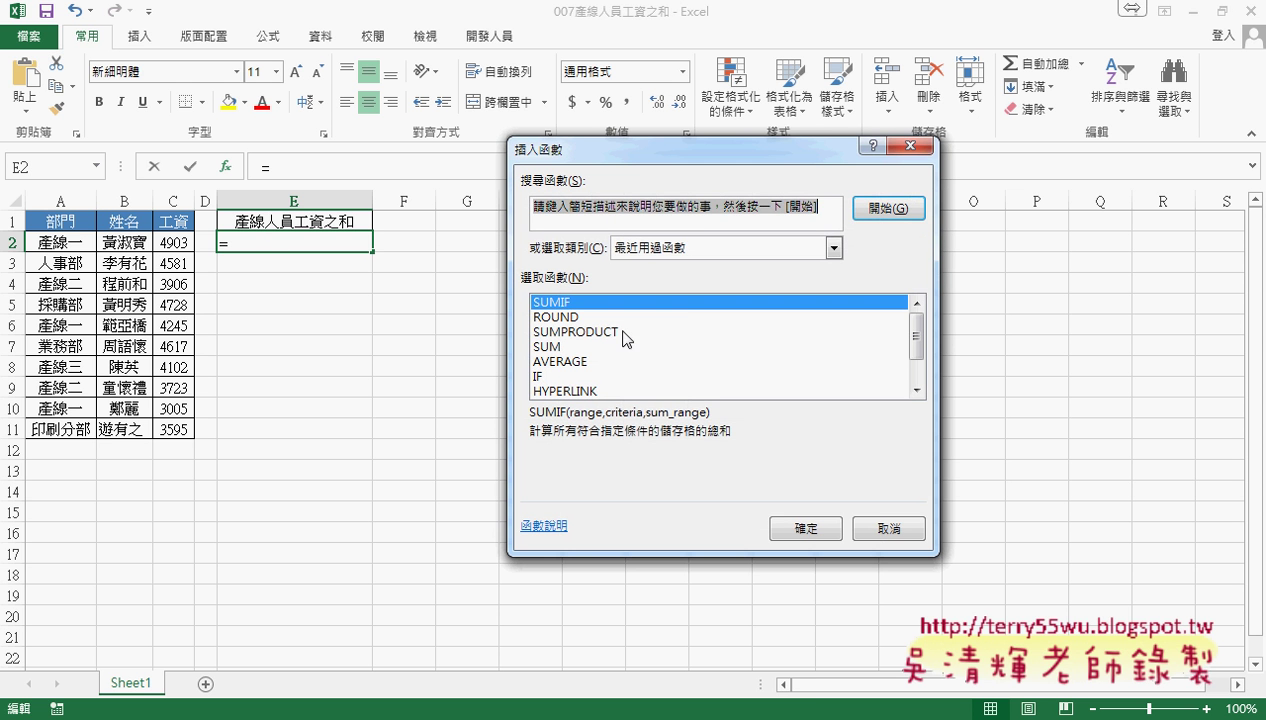
double_click(677, 302)
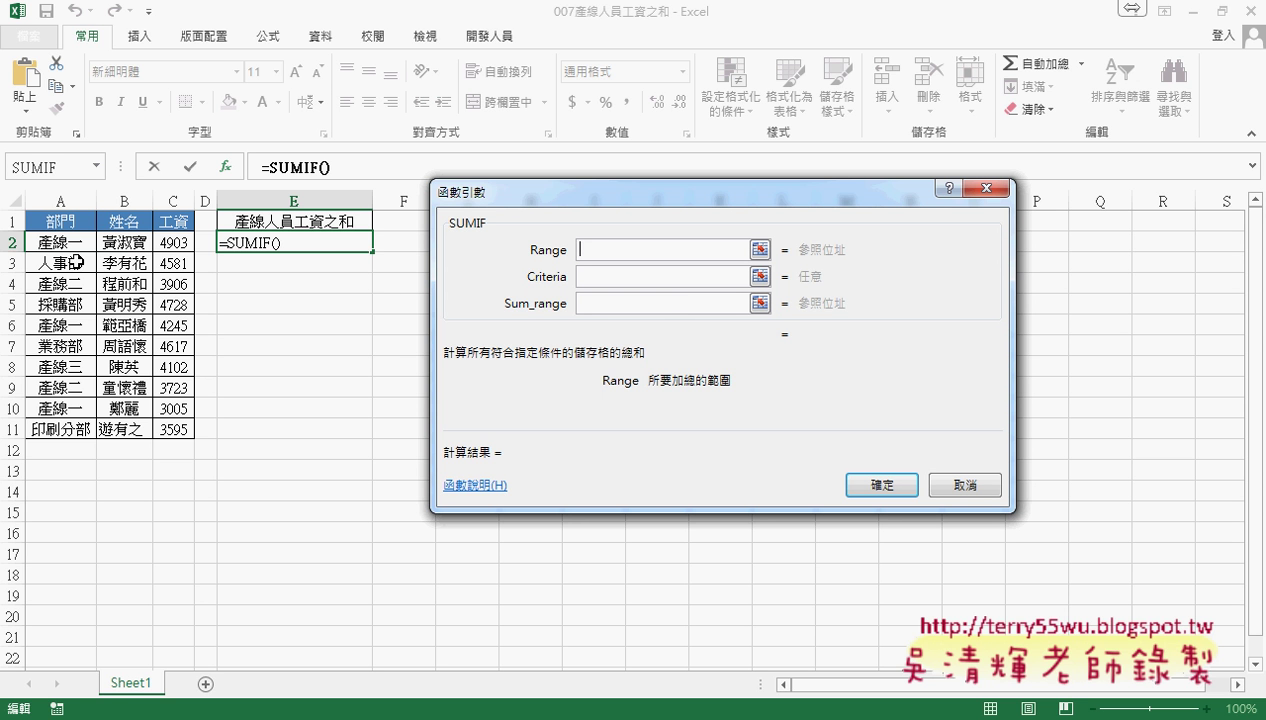
drag(57, 242, 57, 429)
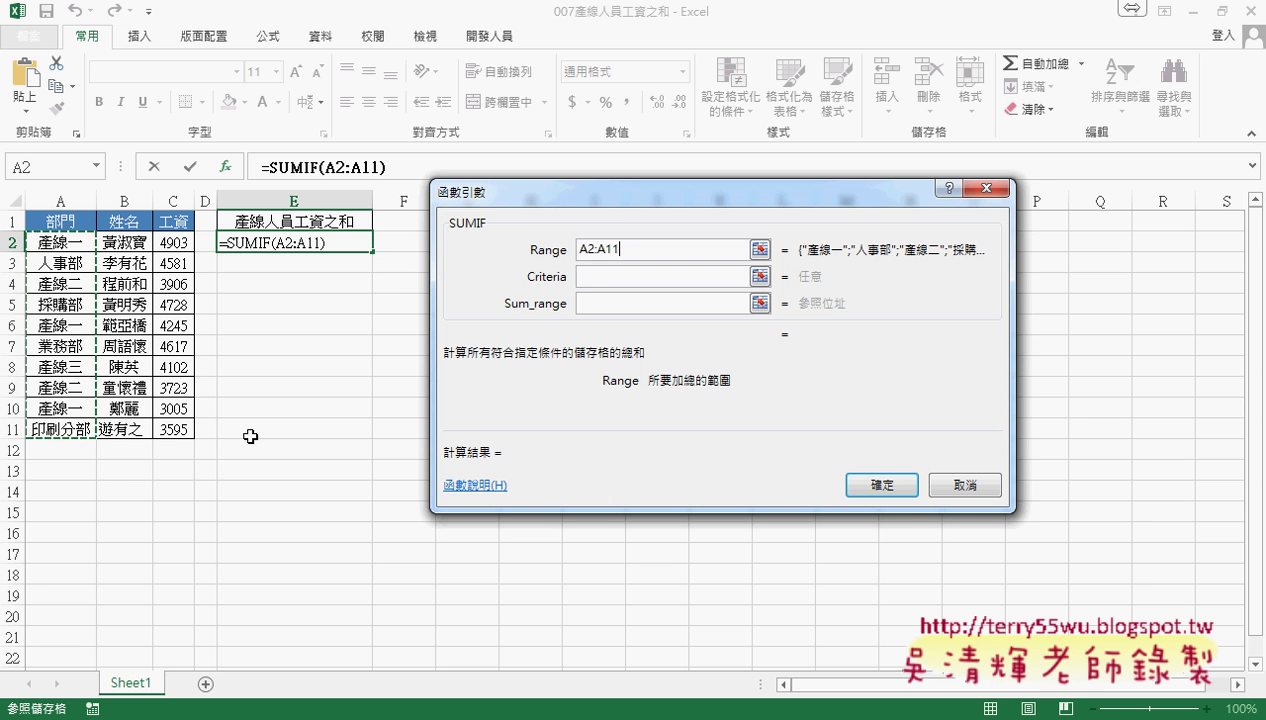
click(597, 279)
click(597, 279)
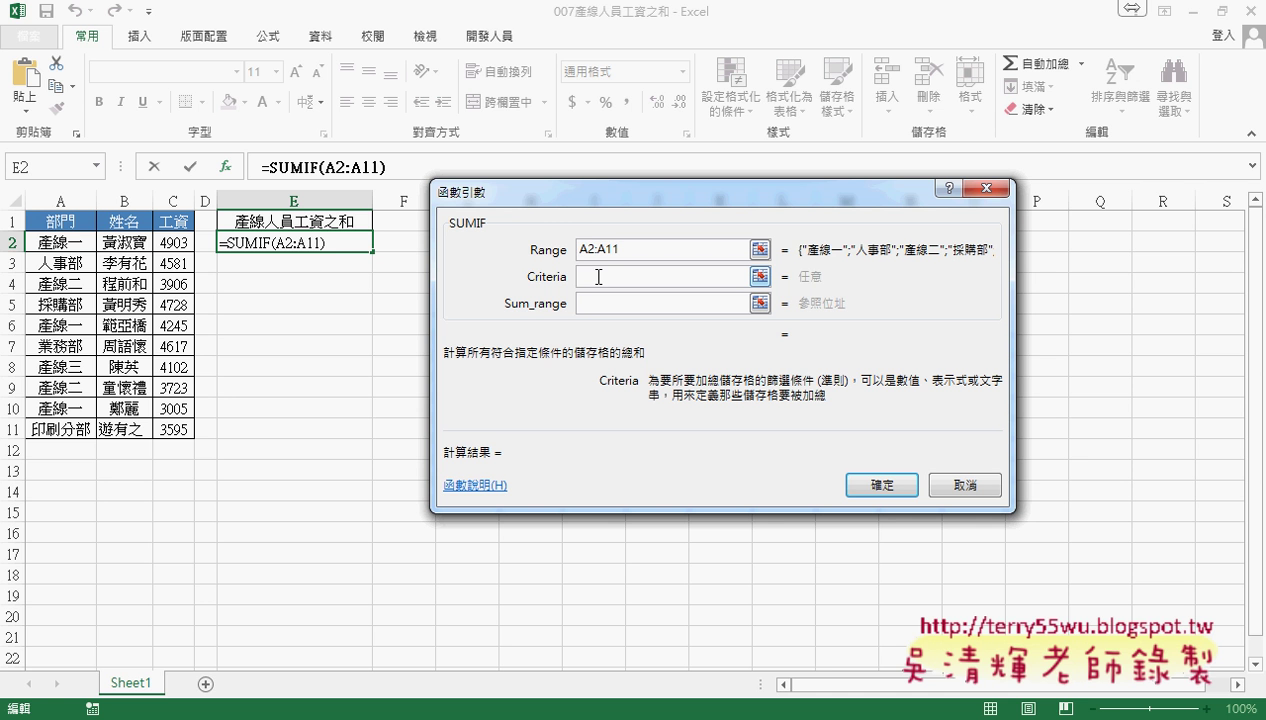
text("")
key(Left)
text(t)
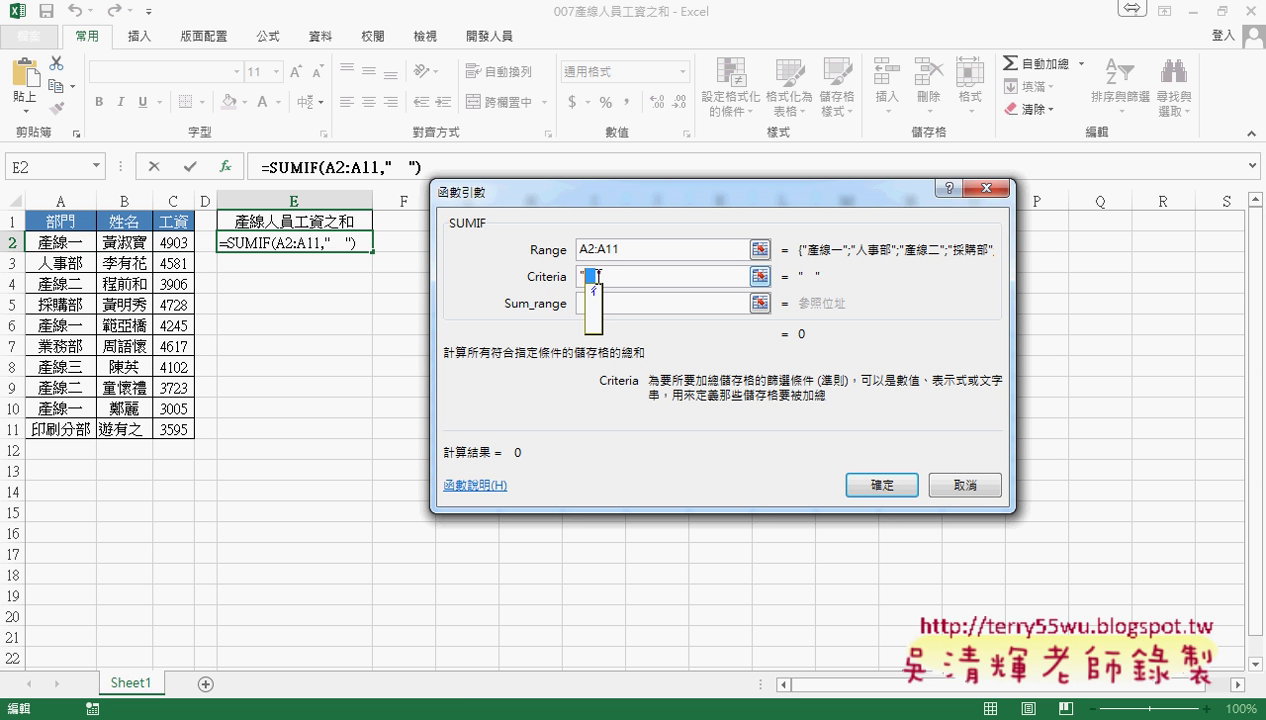
text(03)
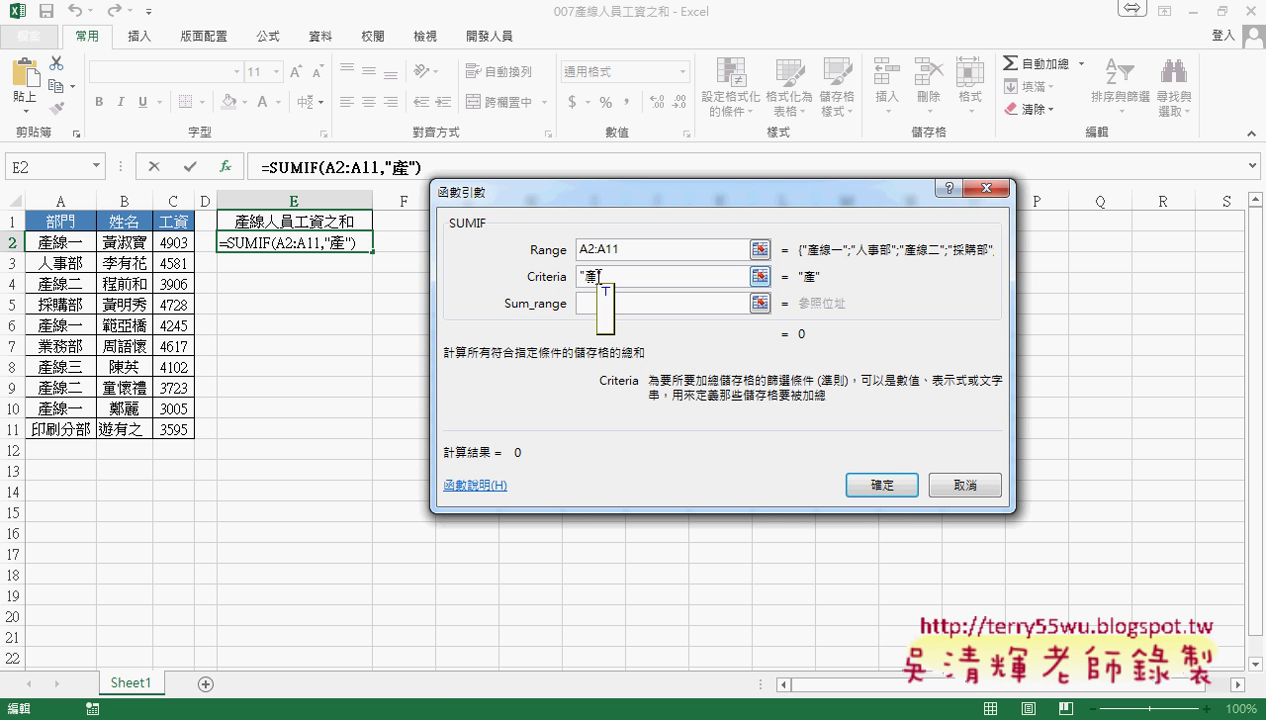
text(04)
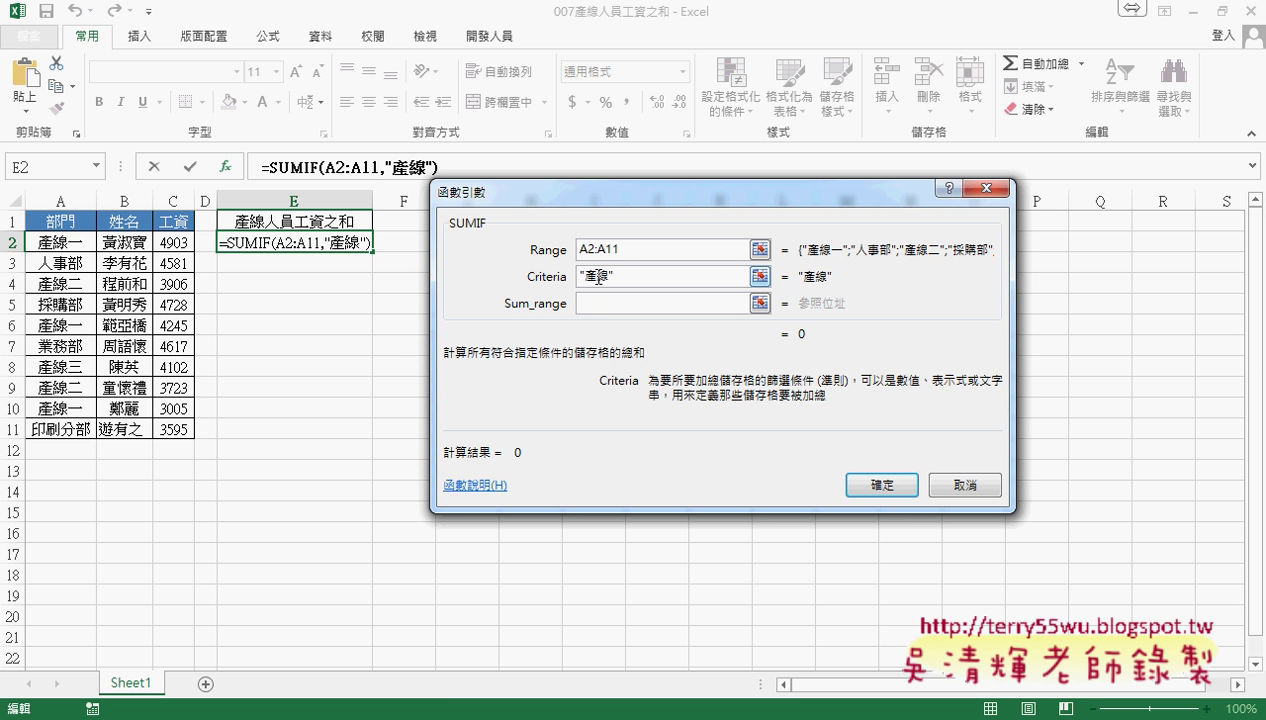
text(*)
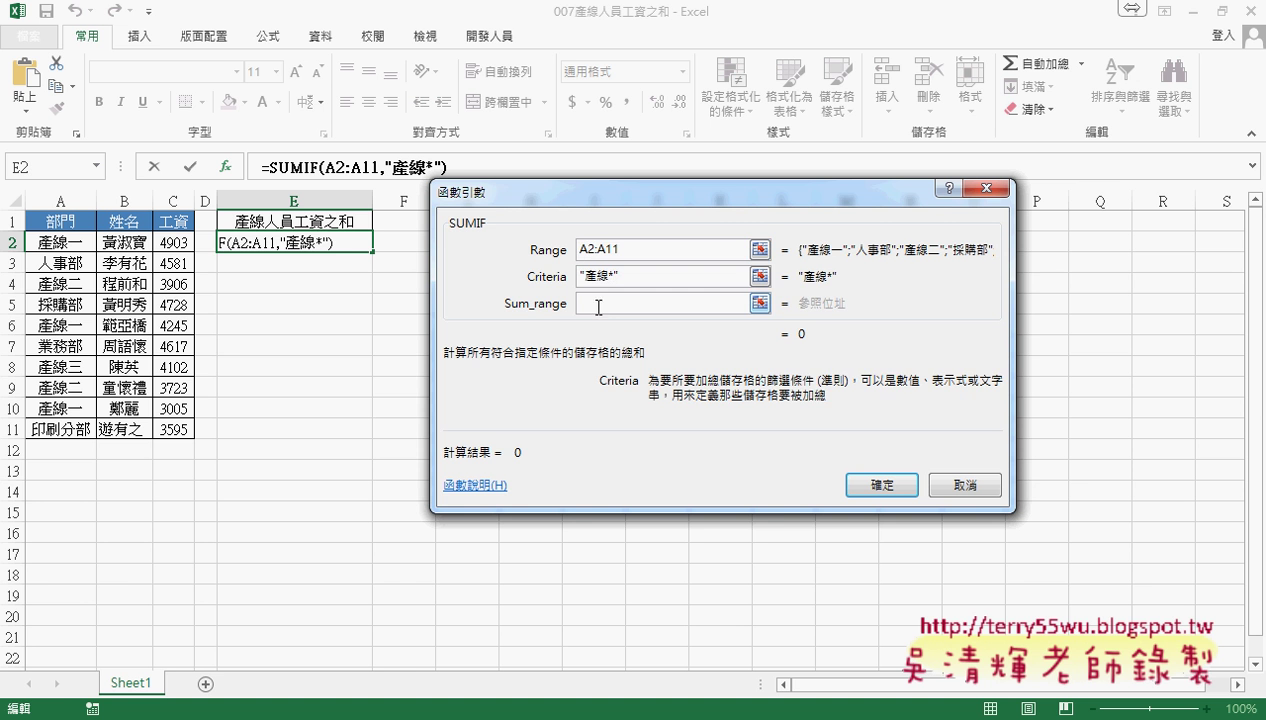
click(597, 308)
drag(178, 243, 176, 429)
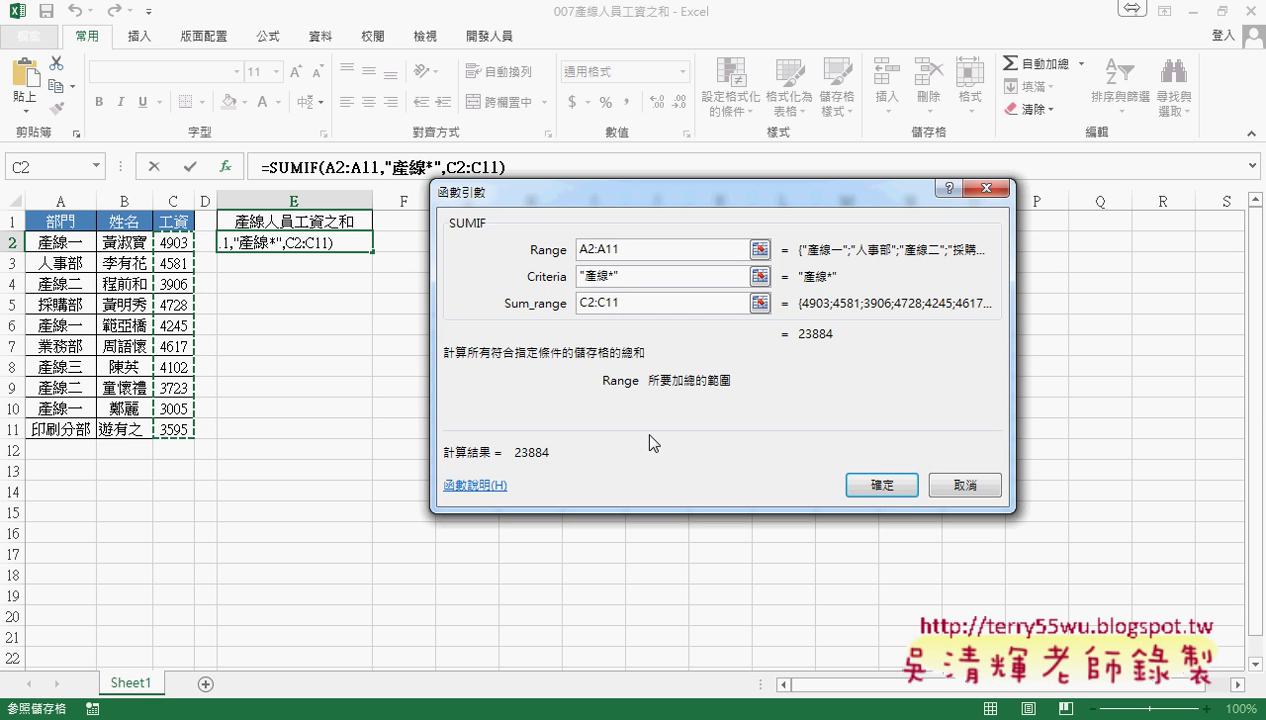
click(876, 487)
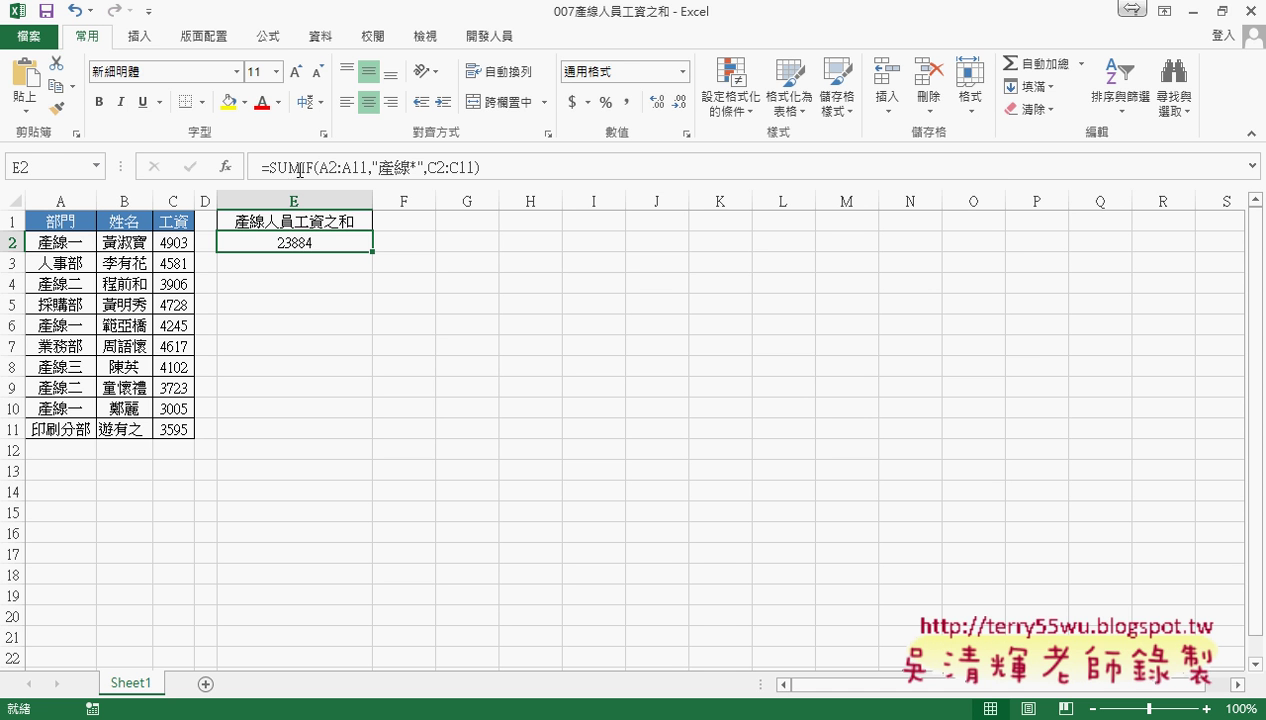
Reopen E2's SUMIF arguments and change the criterion from "產線*" to "產線?"
click(297, 168)
click(226, 166)
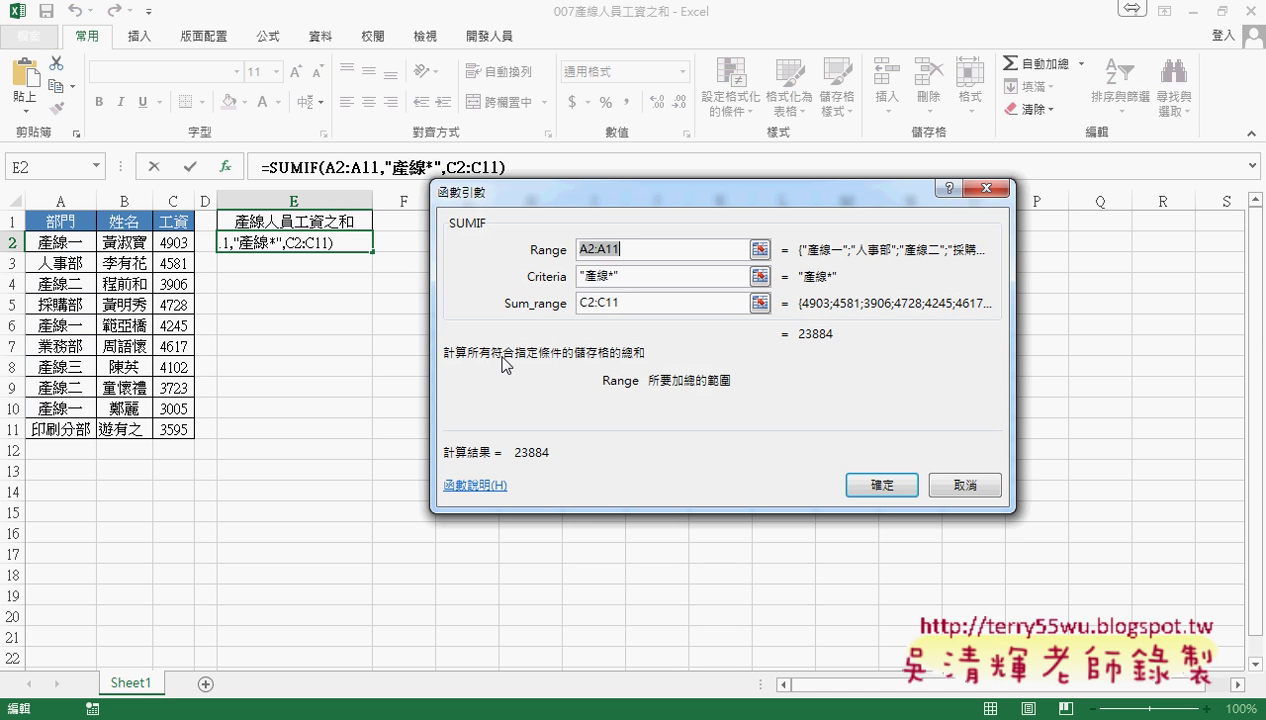
click(626, 276)
click(628, 279)
key(Left)
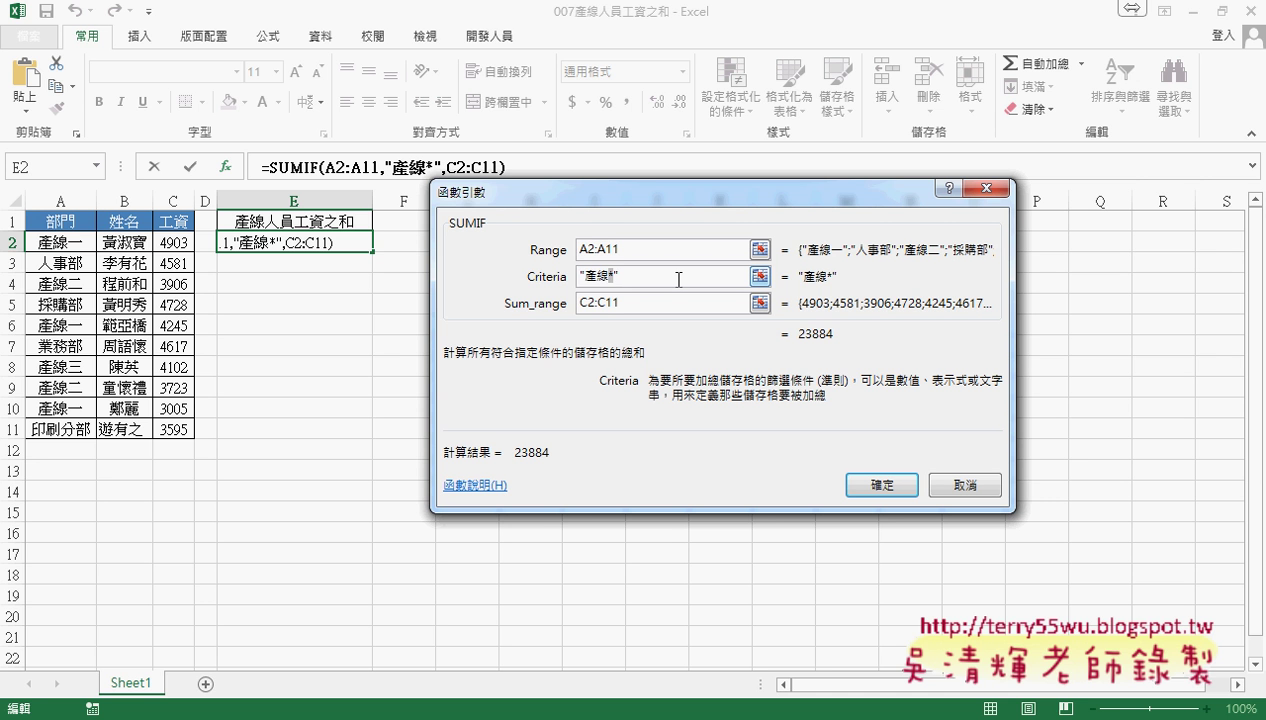
key(Left)
key(Left)
text(*)
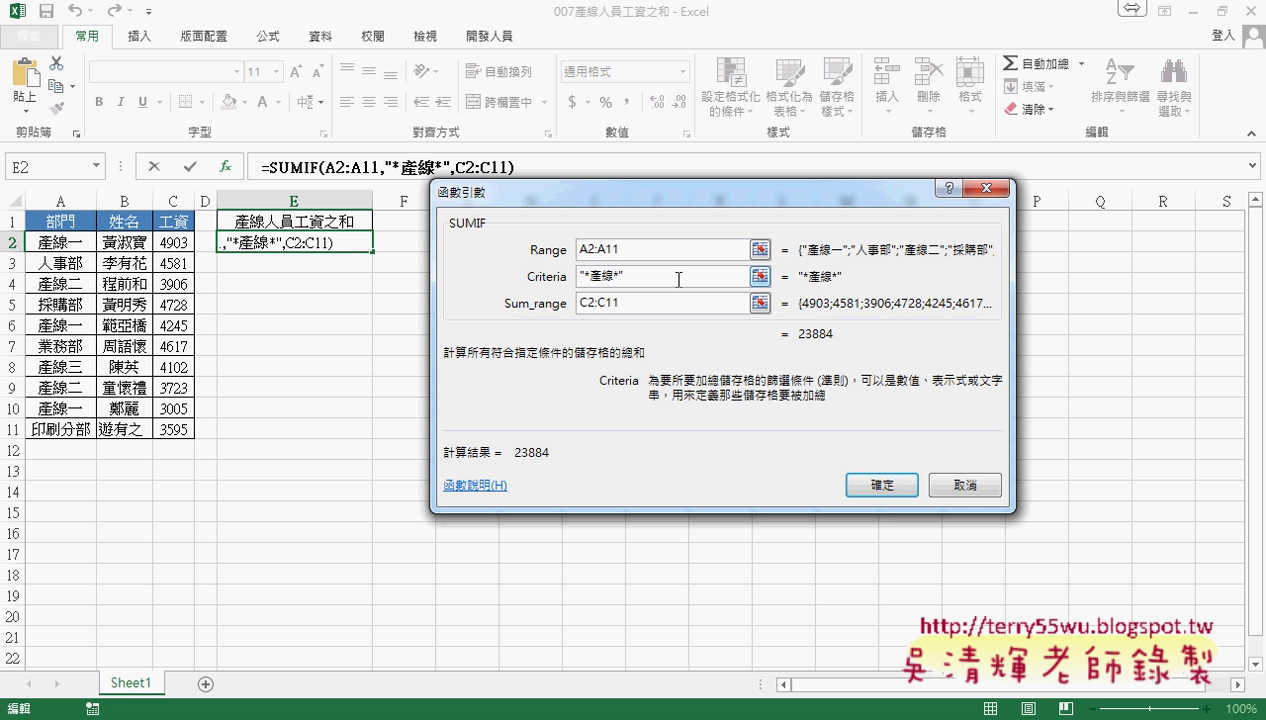
key(Left)
key(Delete)
key(Right)
key(Right)
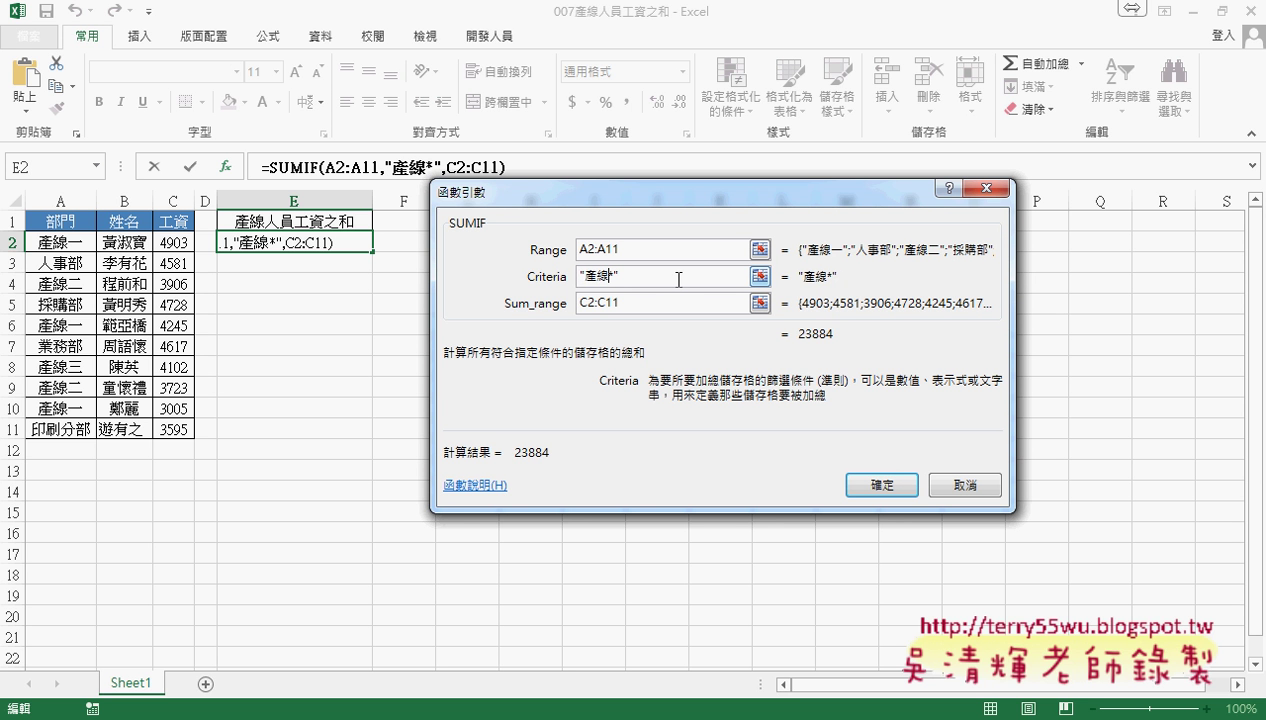
key(Delete)
text(?)
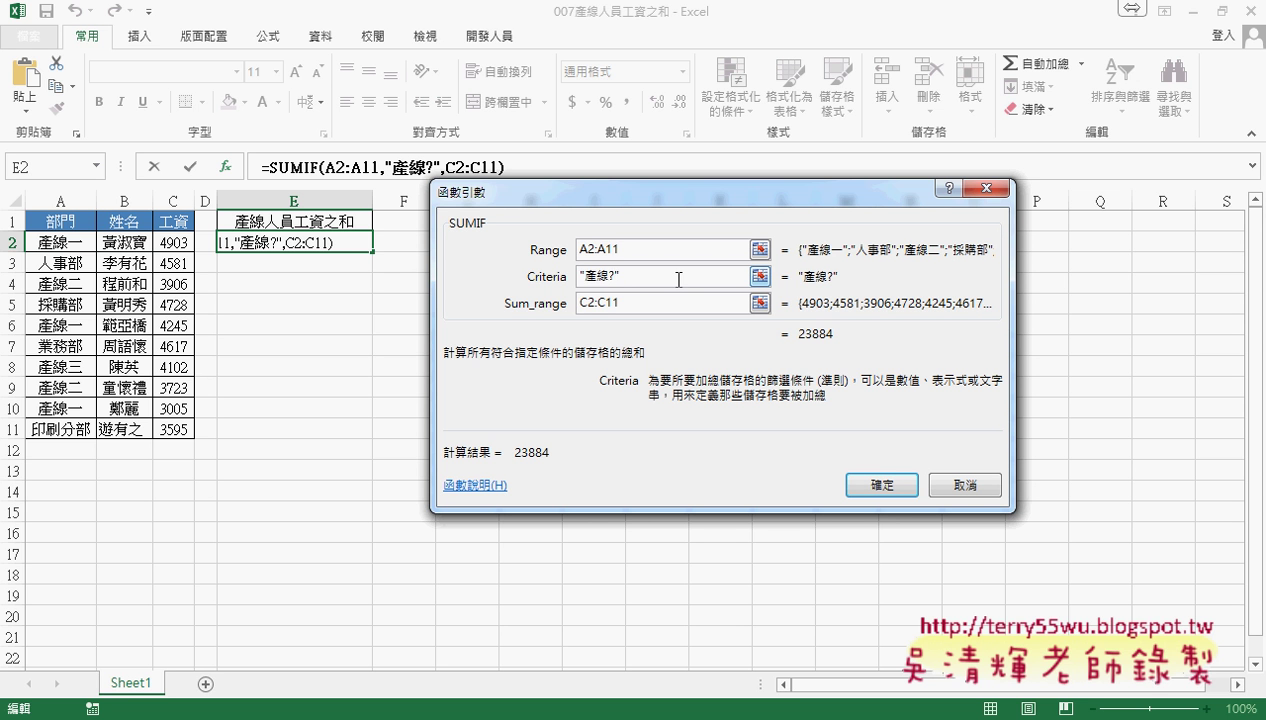
click(866, 483)
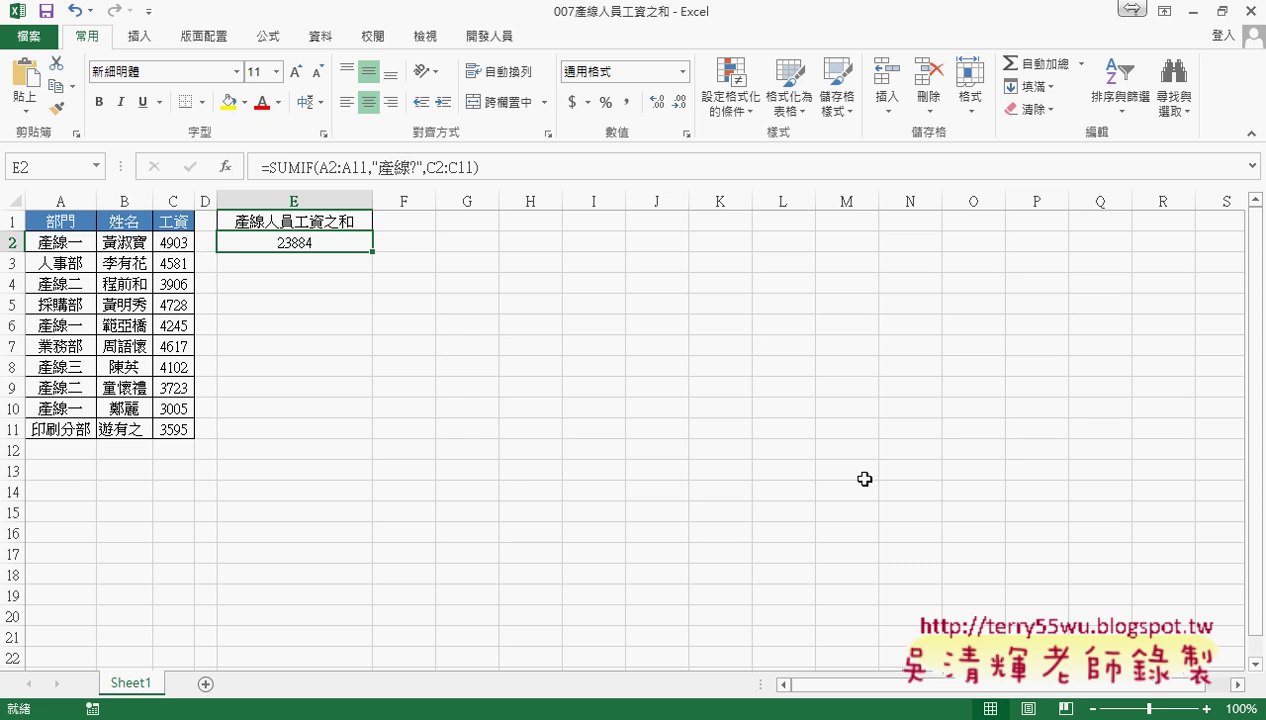
click(278, 167)
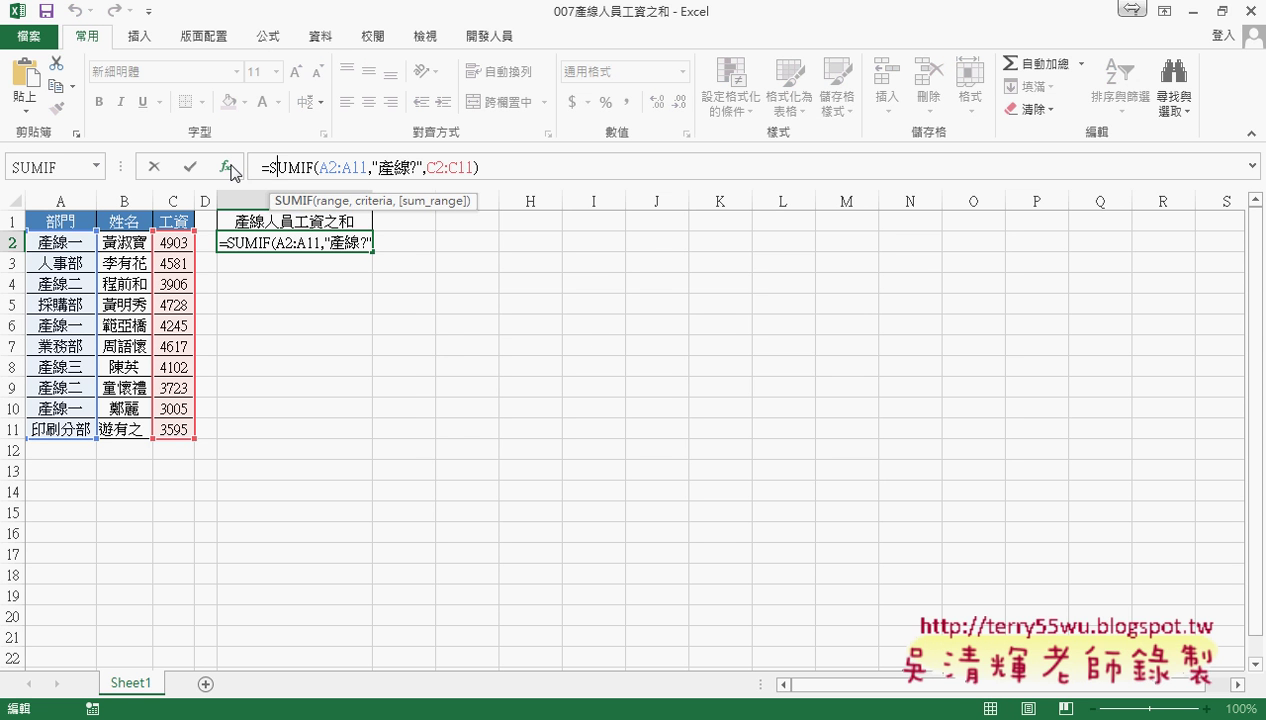
click(230, 170)
click(613, 276)
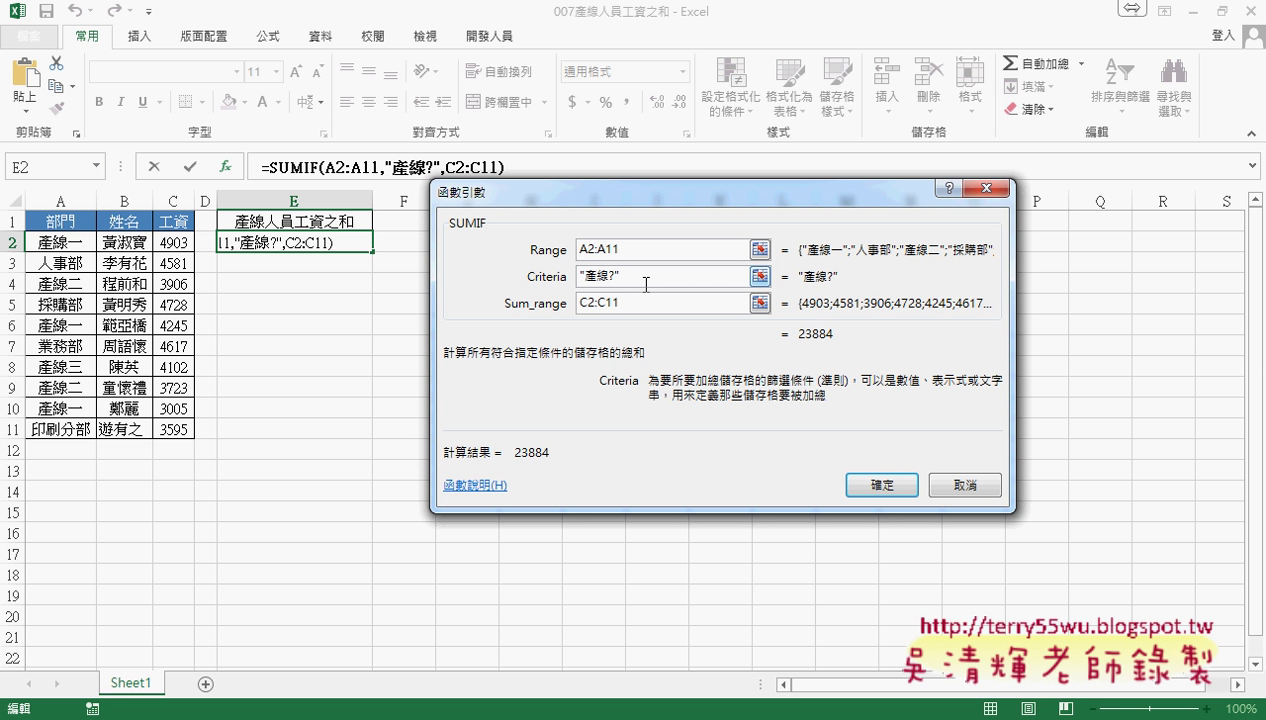
text(?)
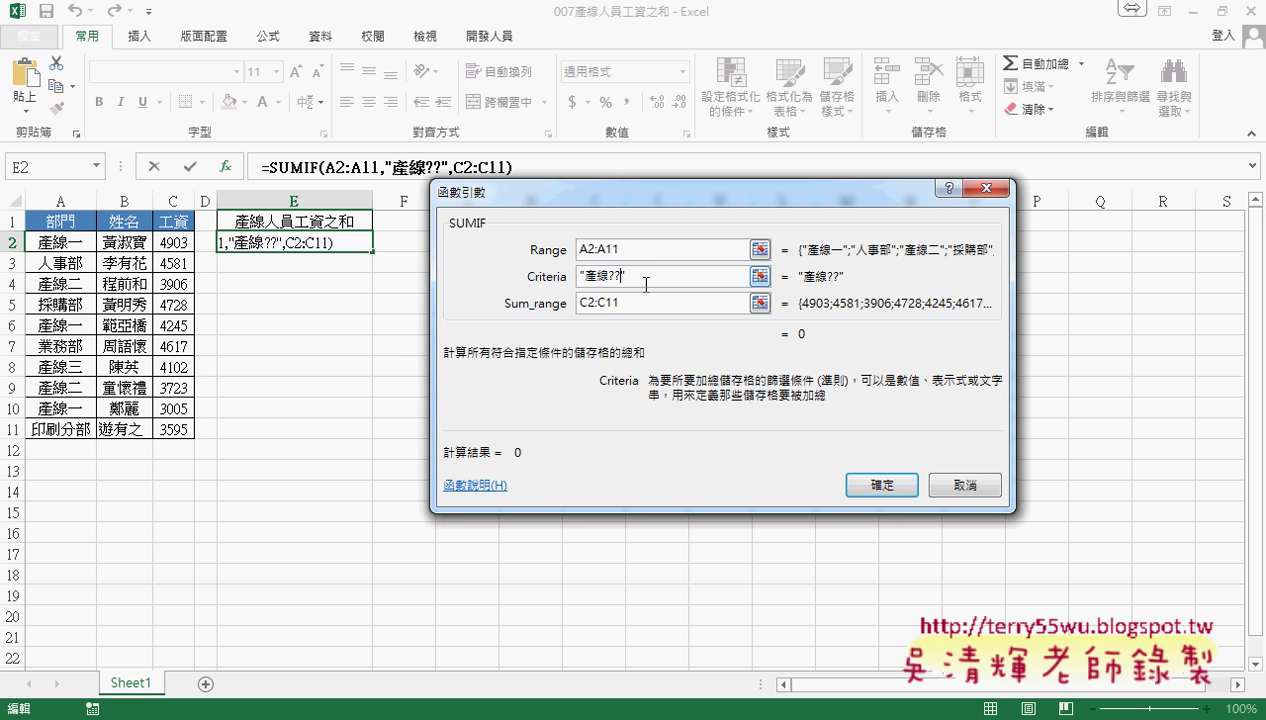
text(?)
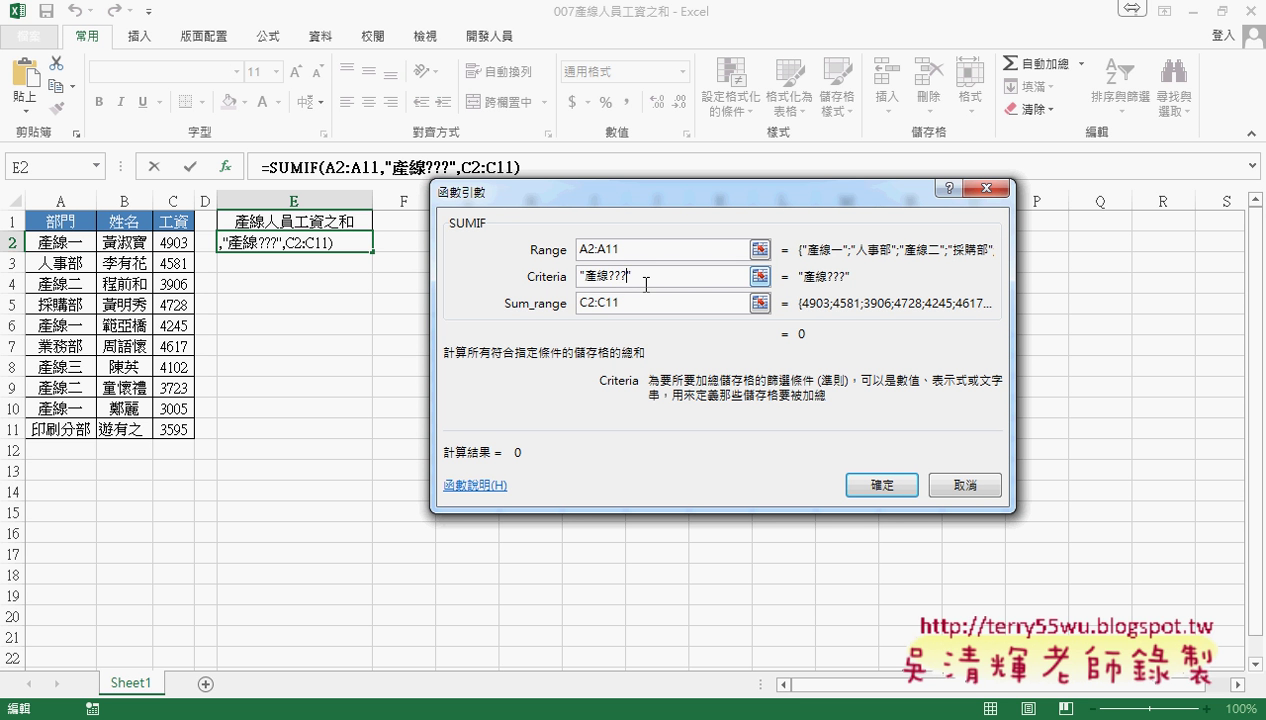
key(BackSpace)
key(BackSpace)
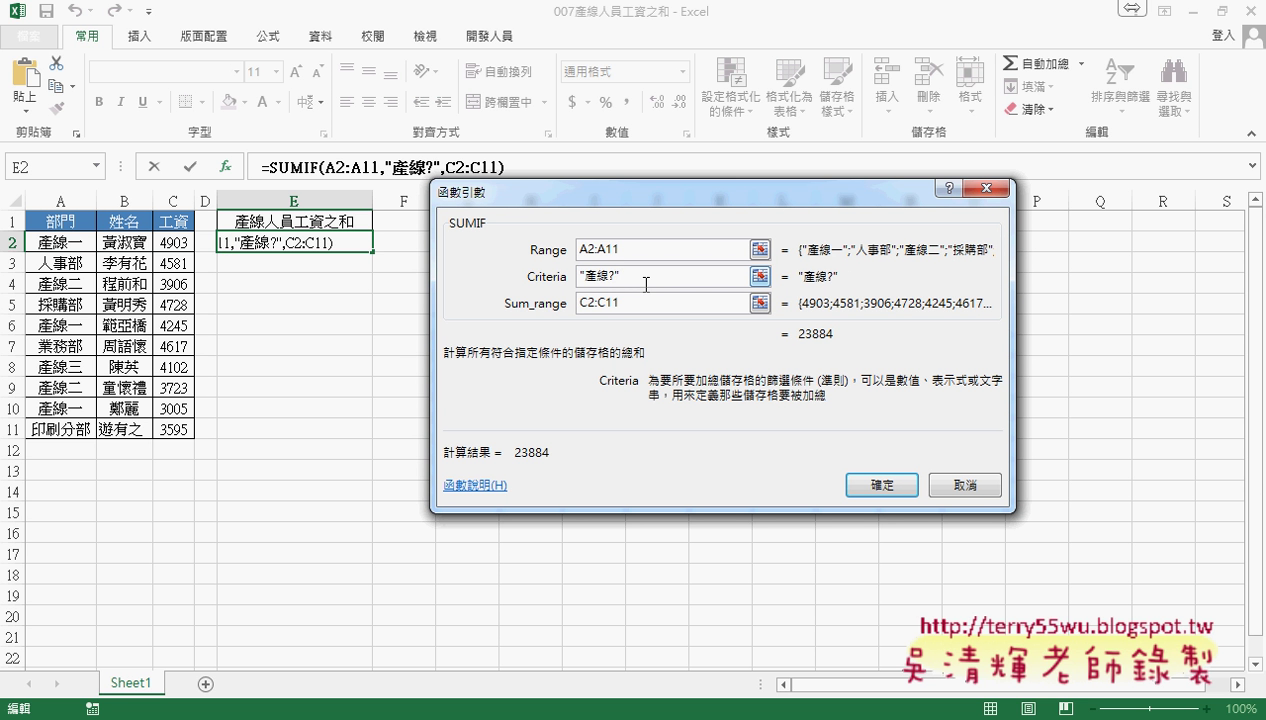
key(BackSpace)
text(*)
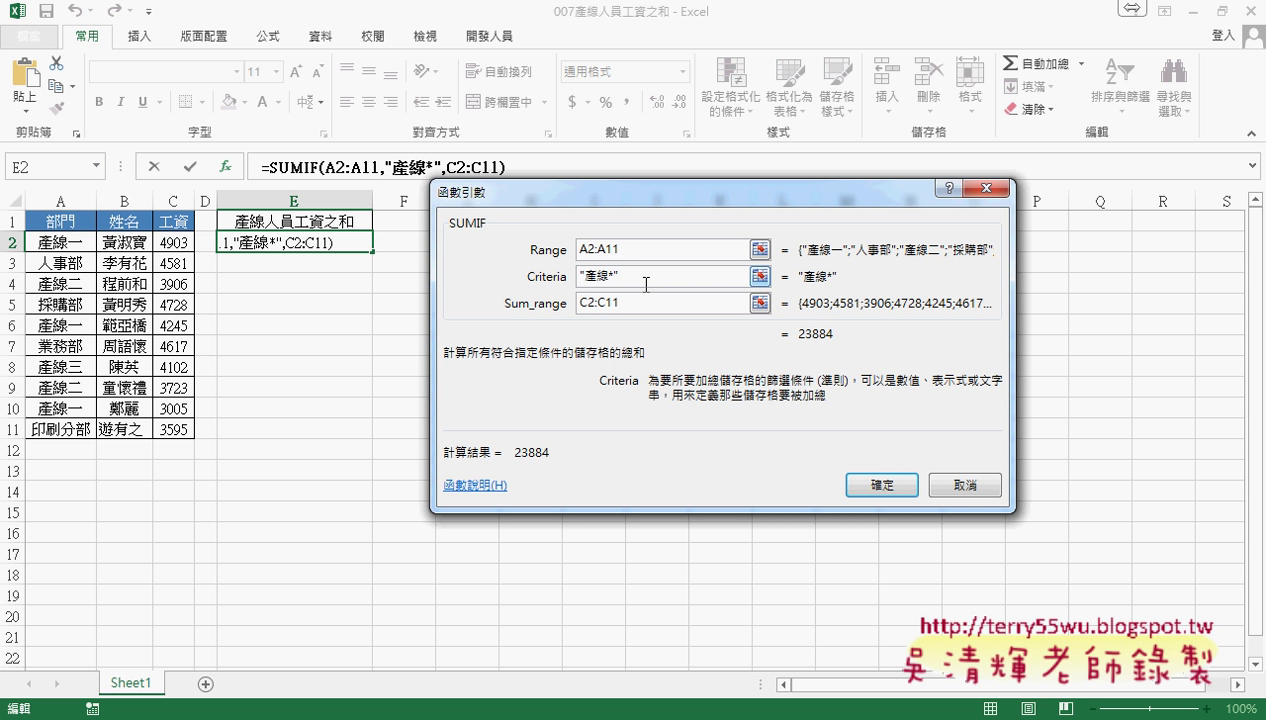
key(BackSpace)
text(?)
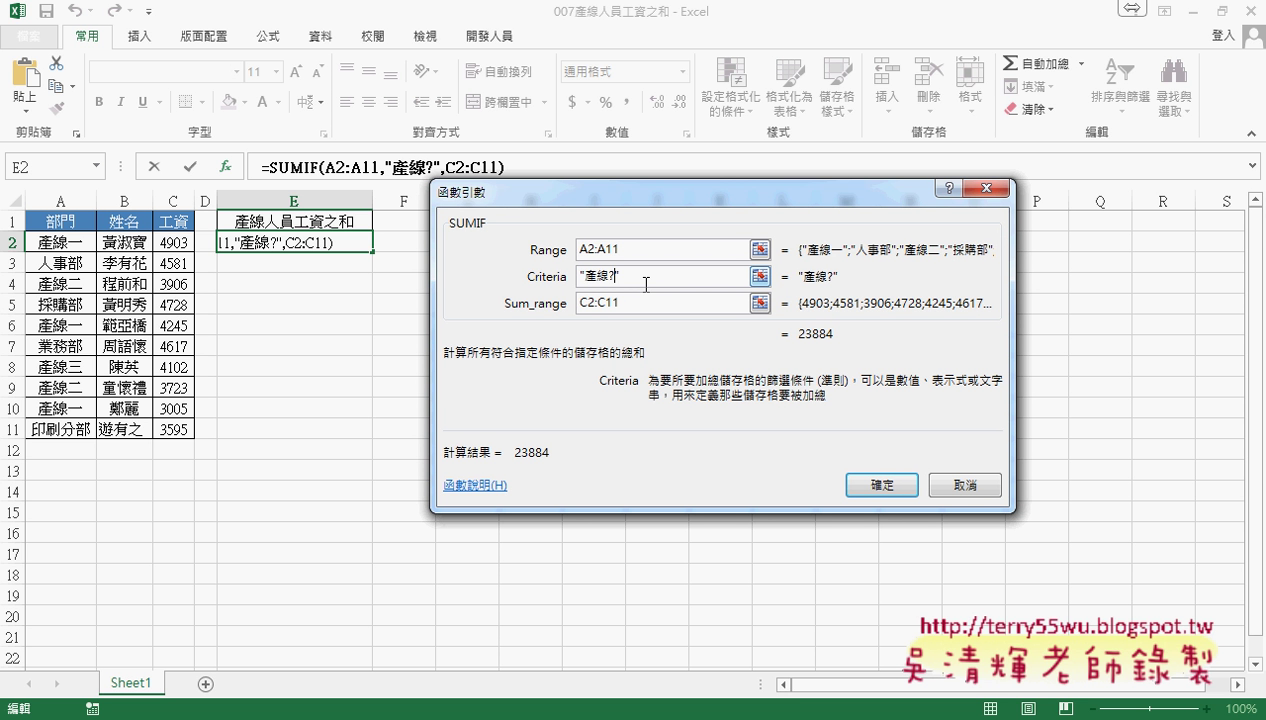
Retype the criterion's closing quote and confirm =SUMIF(A2:A11,"產線?",C2:C11) in E2
key(BackSpace)
text(")
click(876, 485)
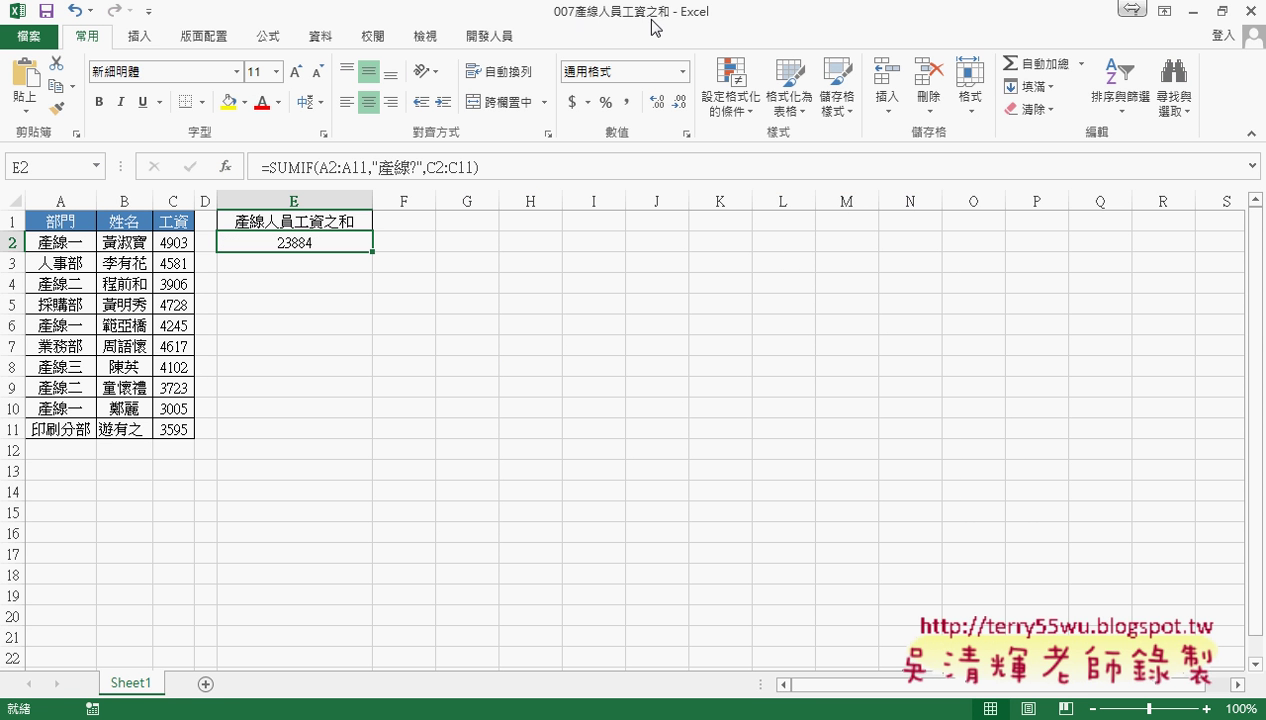
Switch to the 009前後三名工資總計 workbook with Alt+Tab
key(alt+Tab)
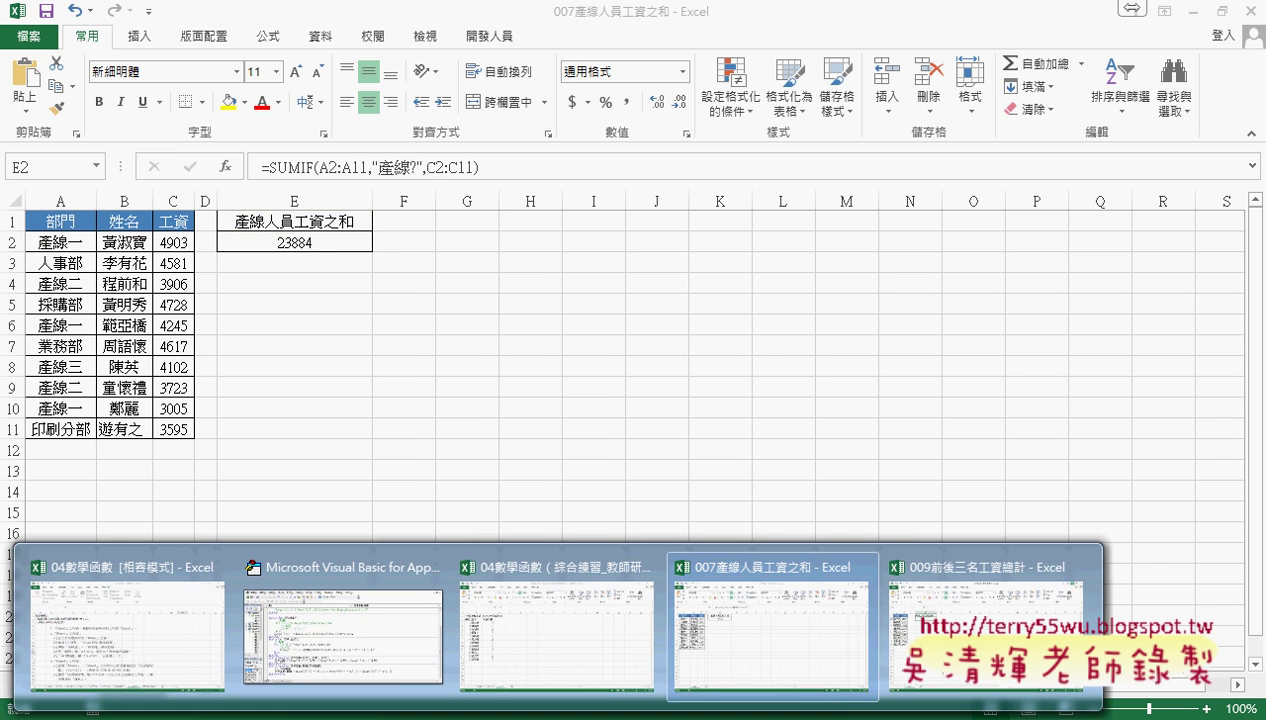
click(968, 630)
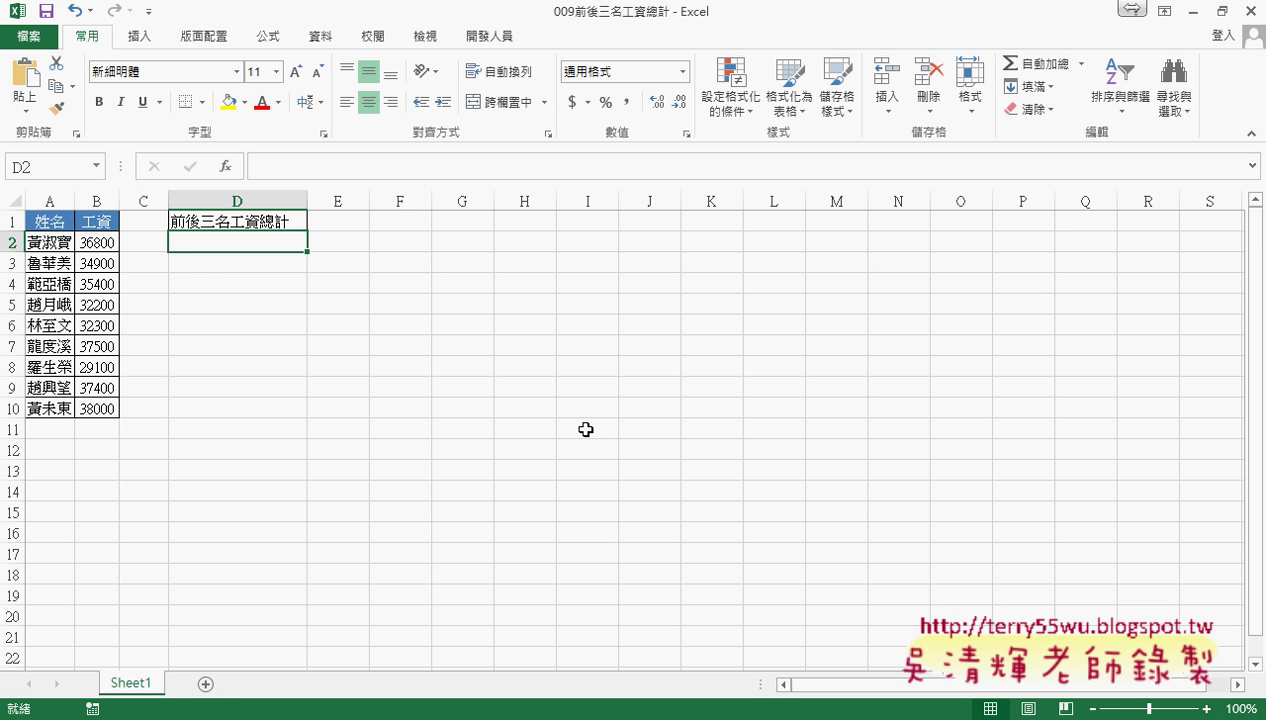
click(292, 296)
click(258, 244)
Delete 後 from the D1 heading so it reads 前三名工資總計, then move to D2
click(222, 222)
double_click(200, 221)
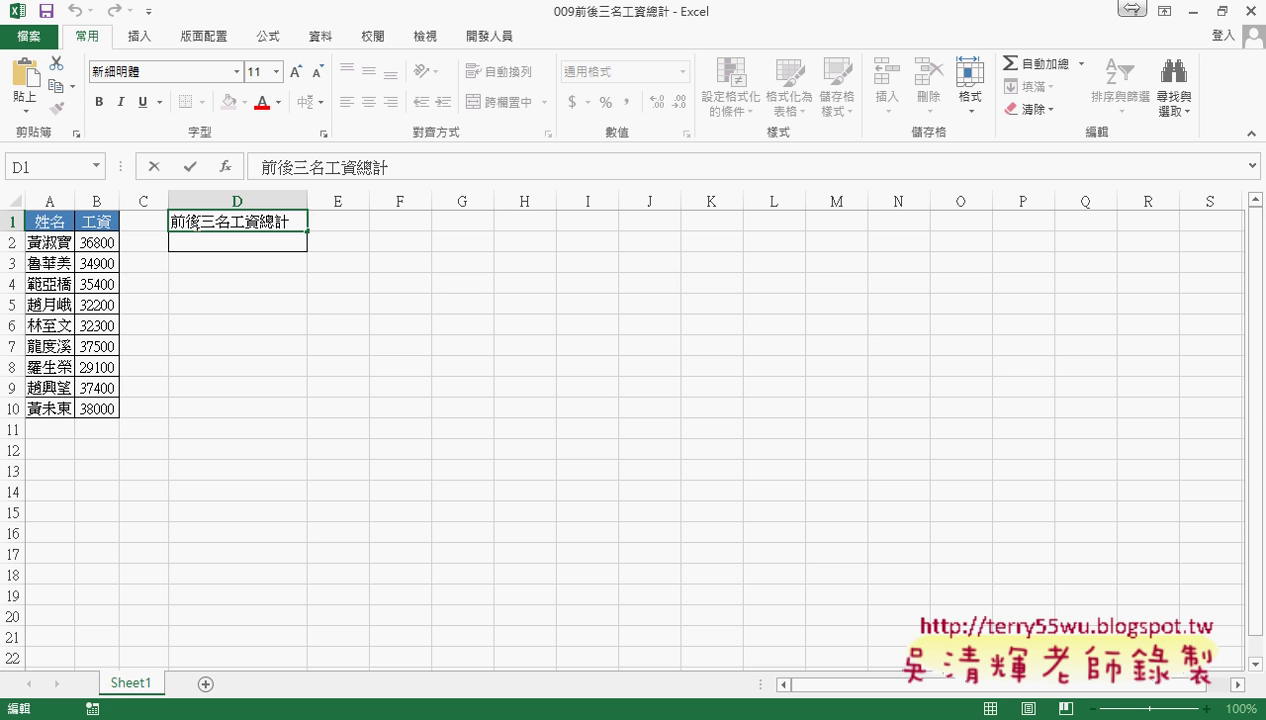
drag(200, 221, 187, 221)
key(Delete)
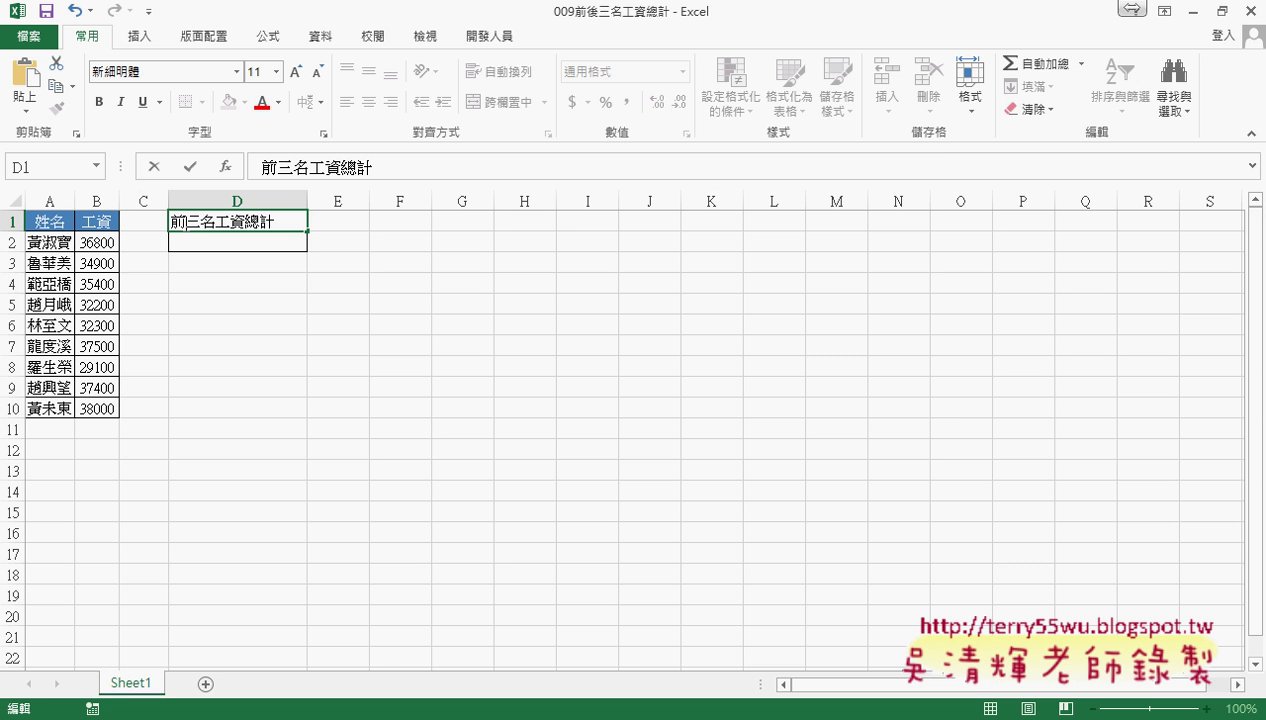
click(203, 245)
Filter the Insert Function list to the 統計 category and select LARGE for D2
click(226, 166)
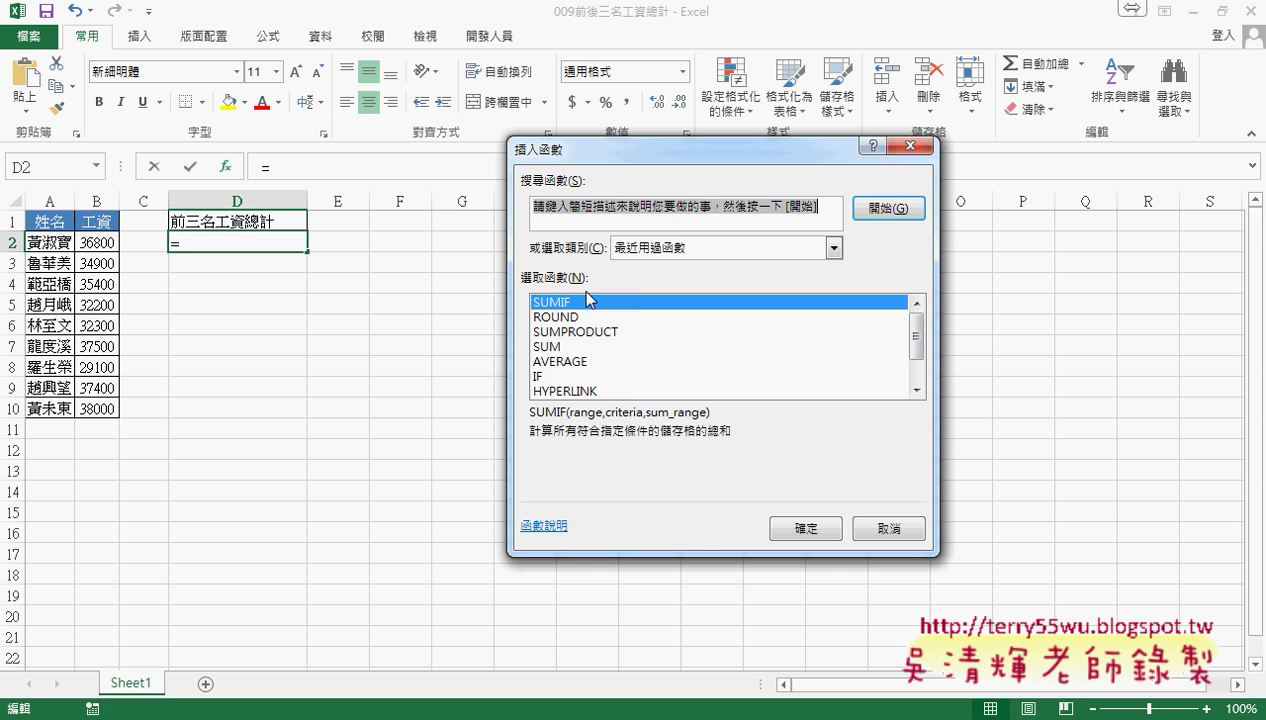
click(672, 250)
click(676, 341)
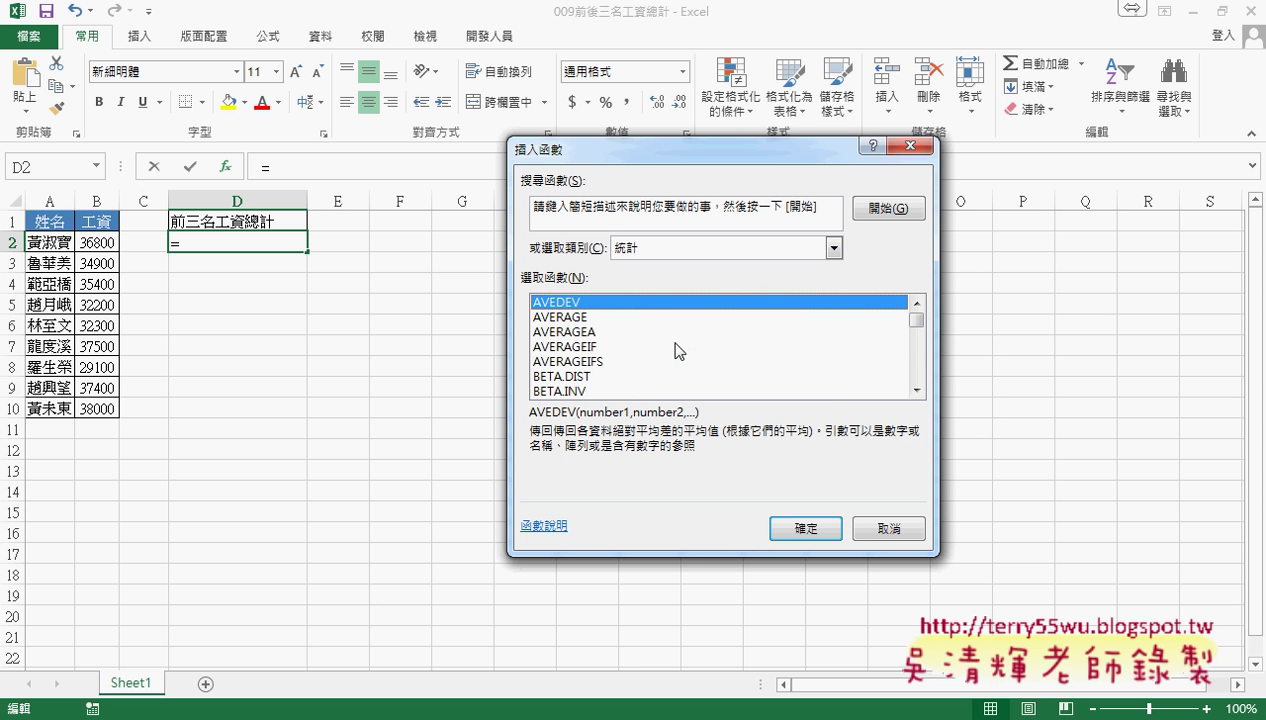
drag(912, 325, 916, 353)
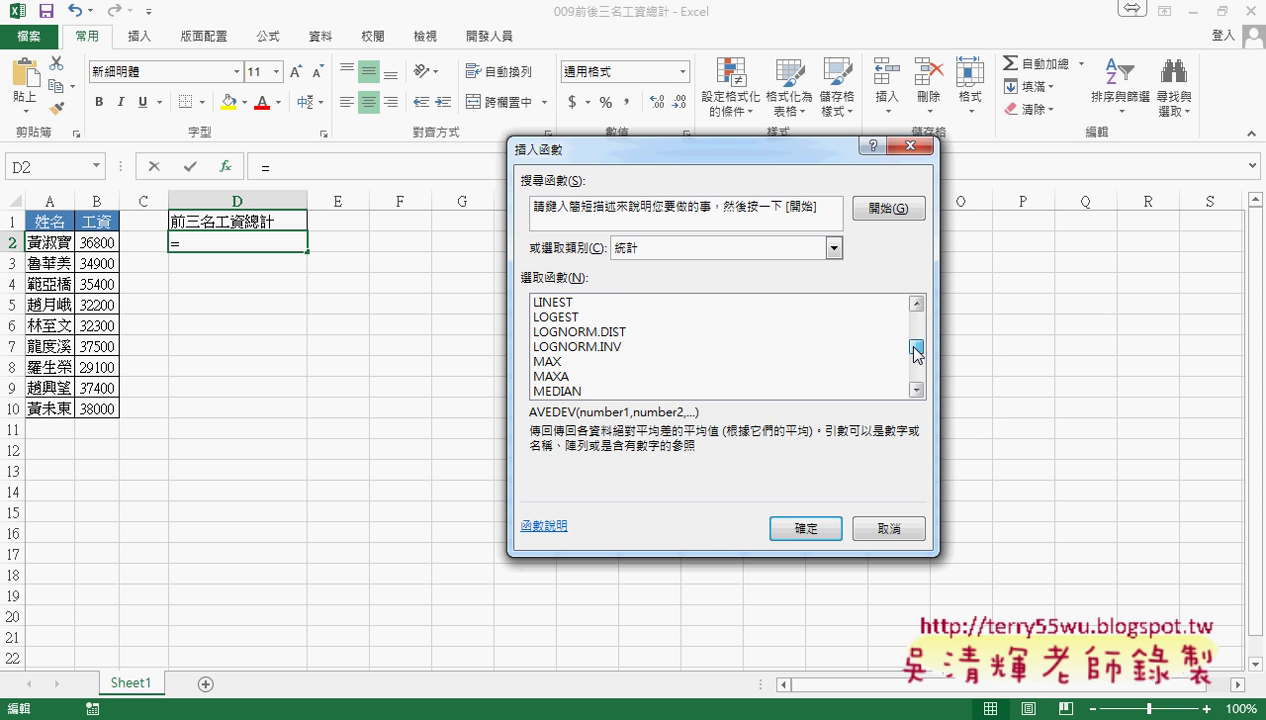
click(916, 302)
click(916, 302)
click(916, 302)
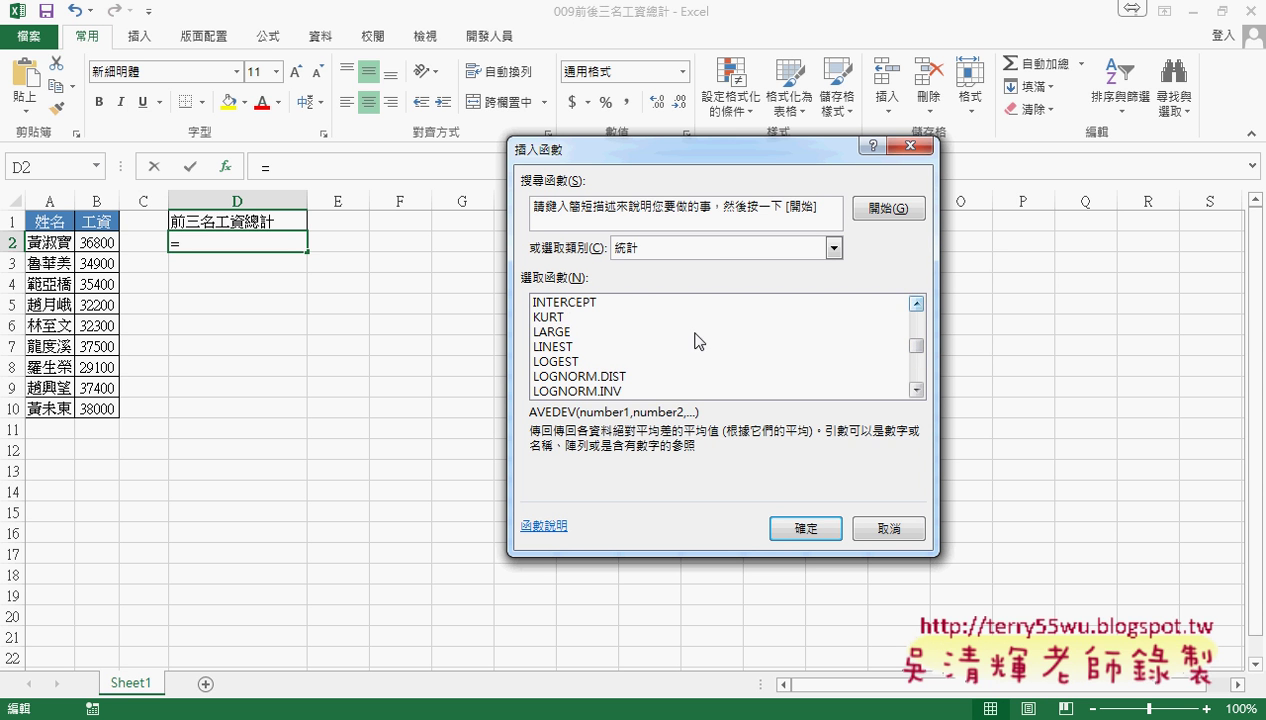
click(570, 332)
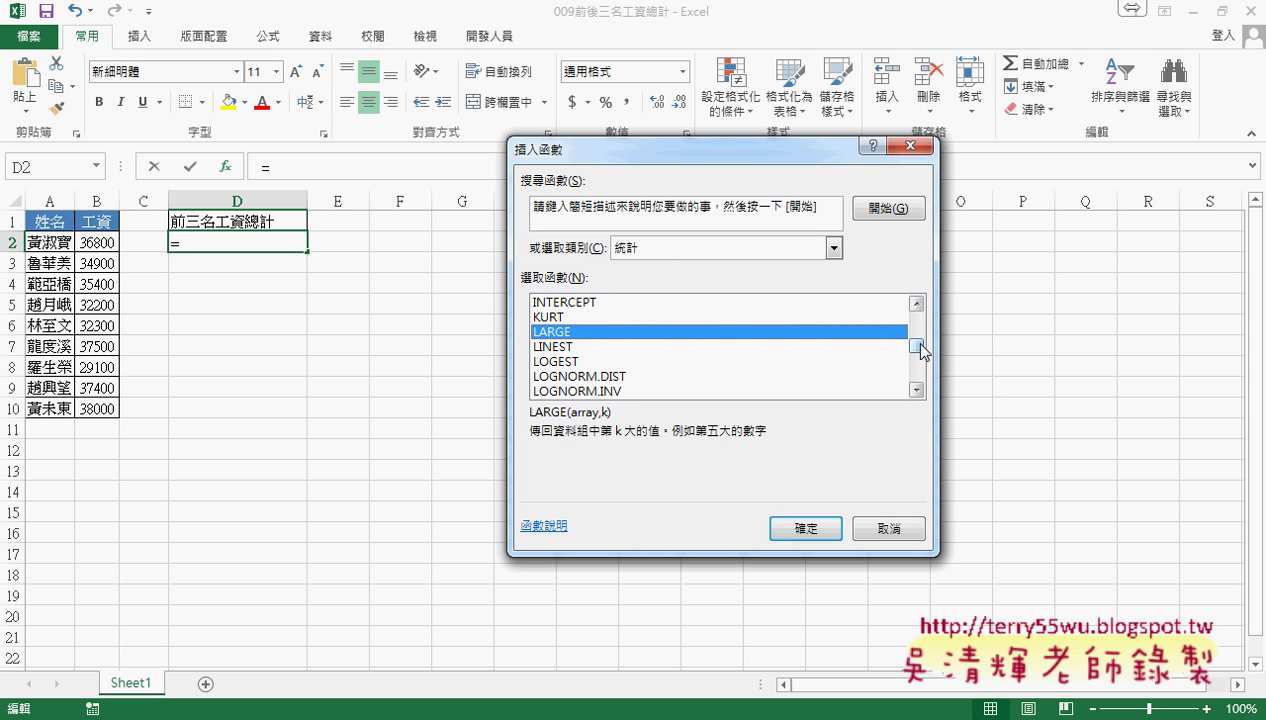
Select SMALL further down the statistical function list instead of LARGE
drag(921, 352, 923, 368)
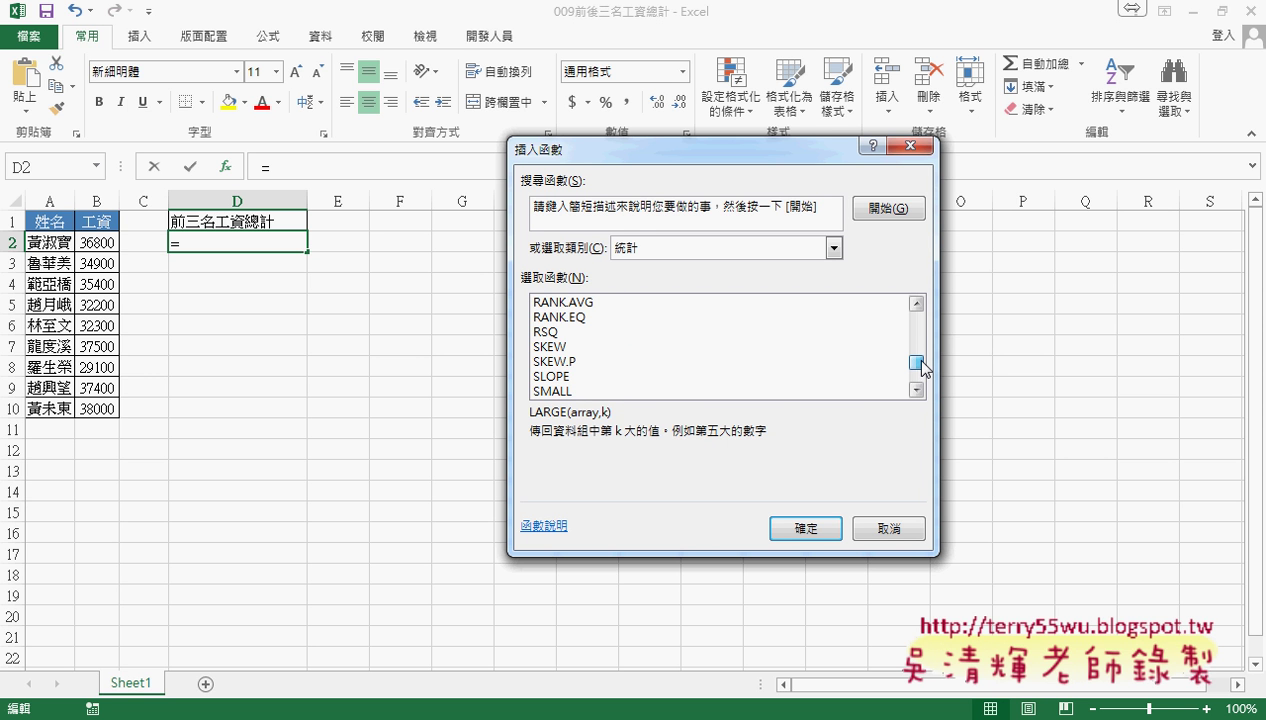
click(577, 392)
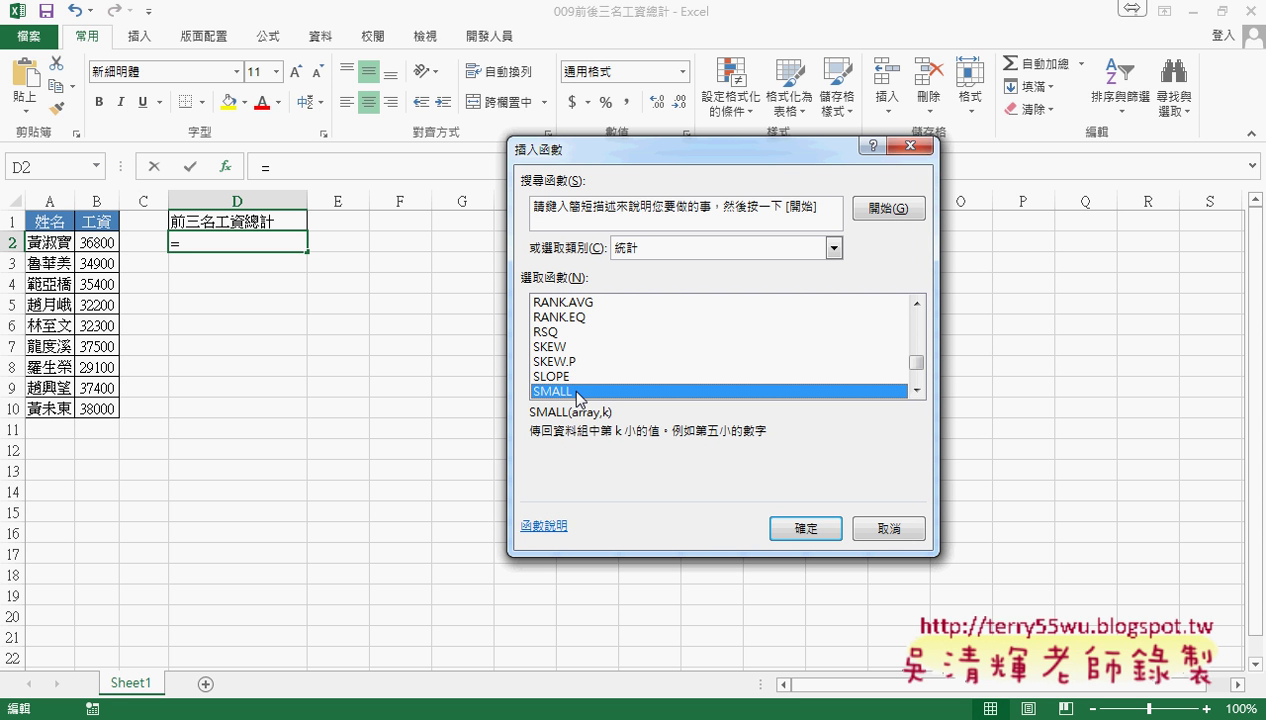
Cancel the Insert Function dialog, leaving D2 empty under 前三名工資總計
click(878, 528)
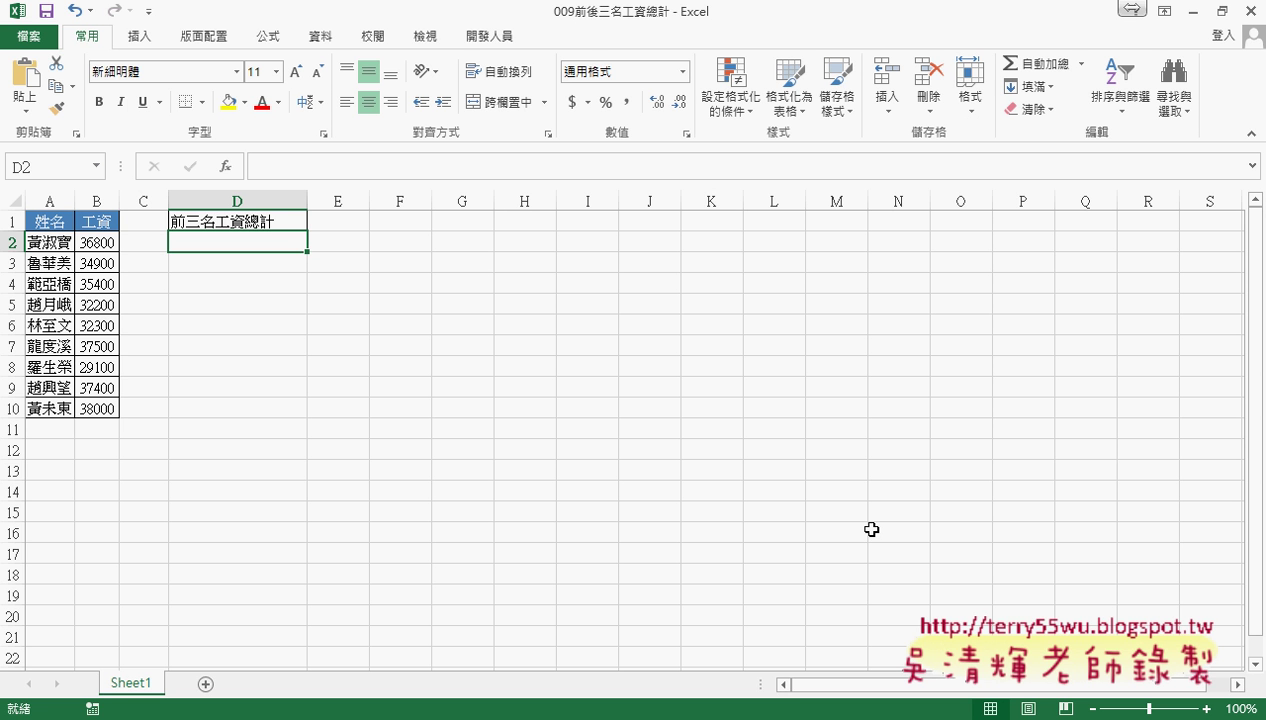
click(415, 244)
click(228, 168)
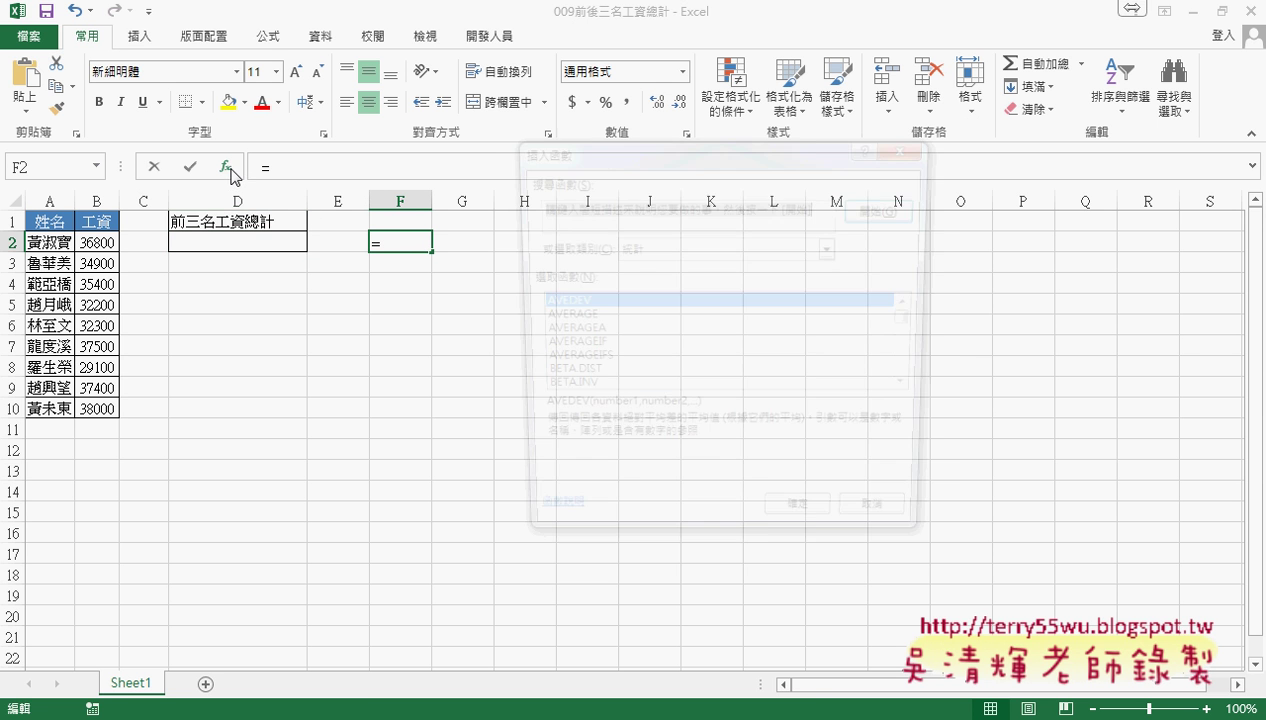
click(710, 252)
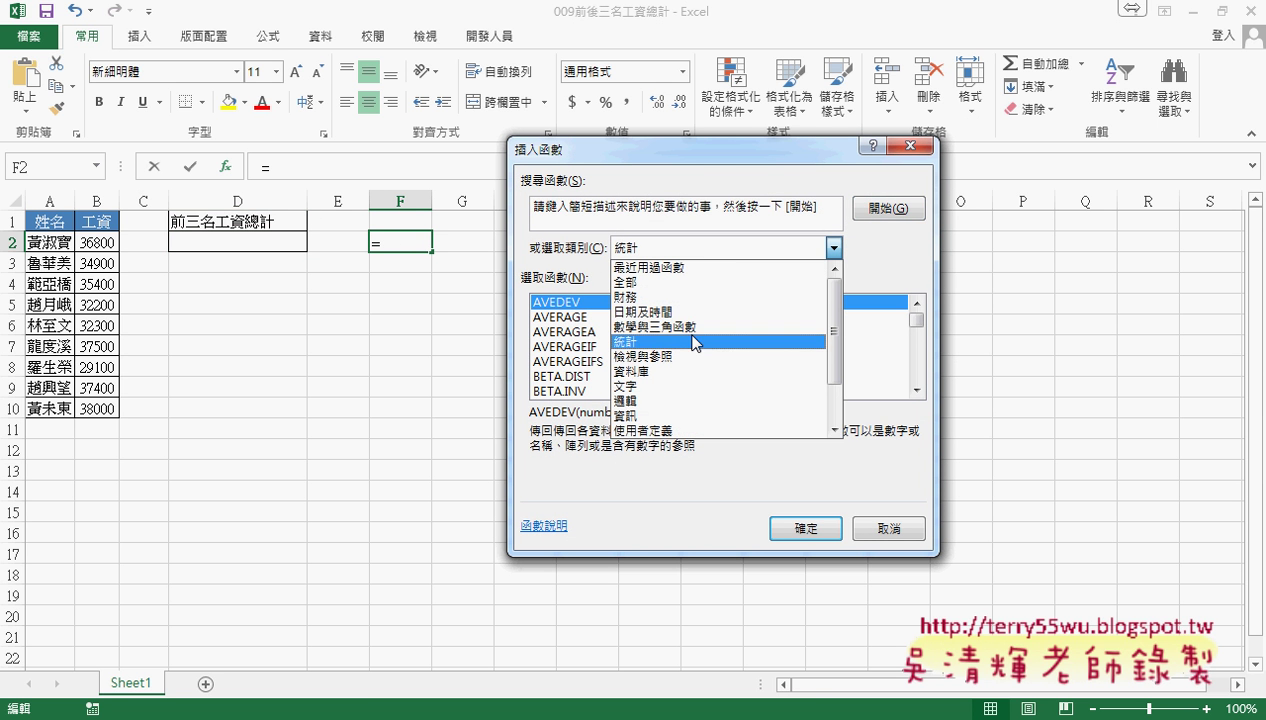
click(670, 357)
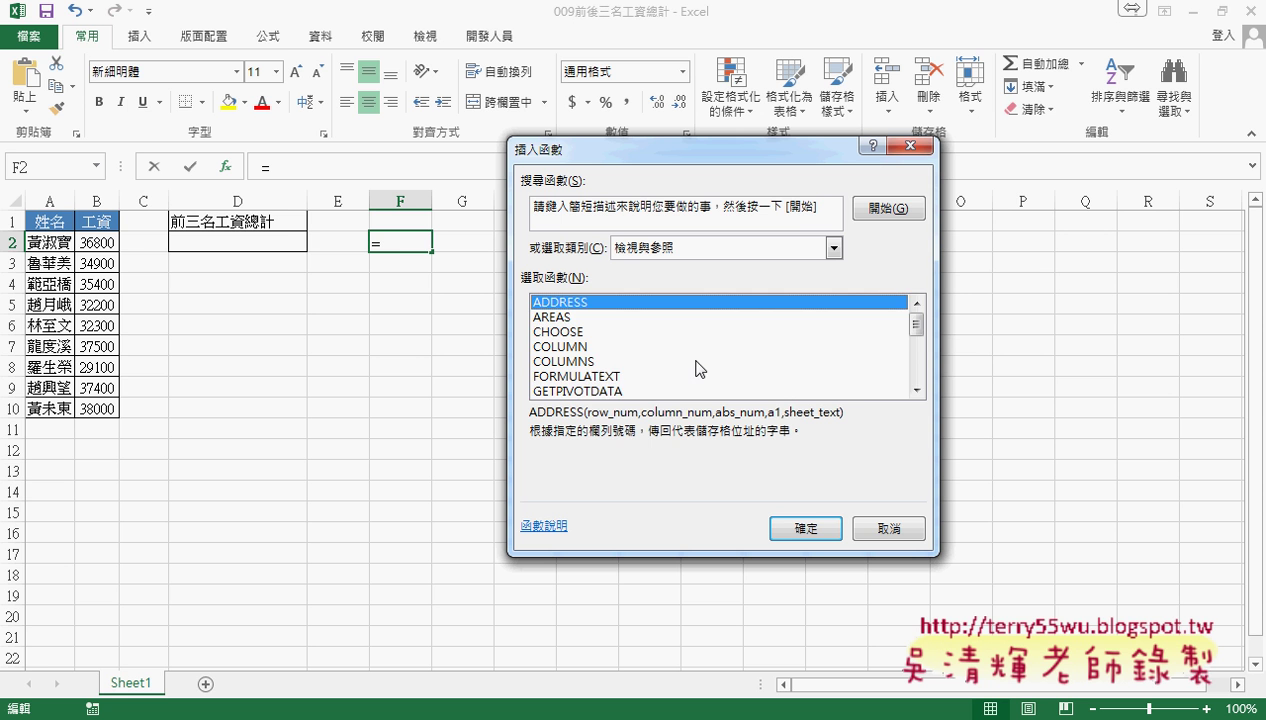
click(914, 370)
click(603, 391)
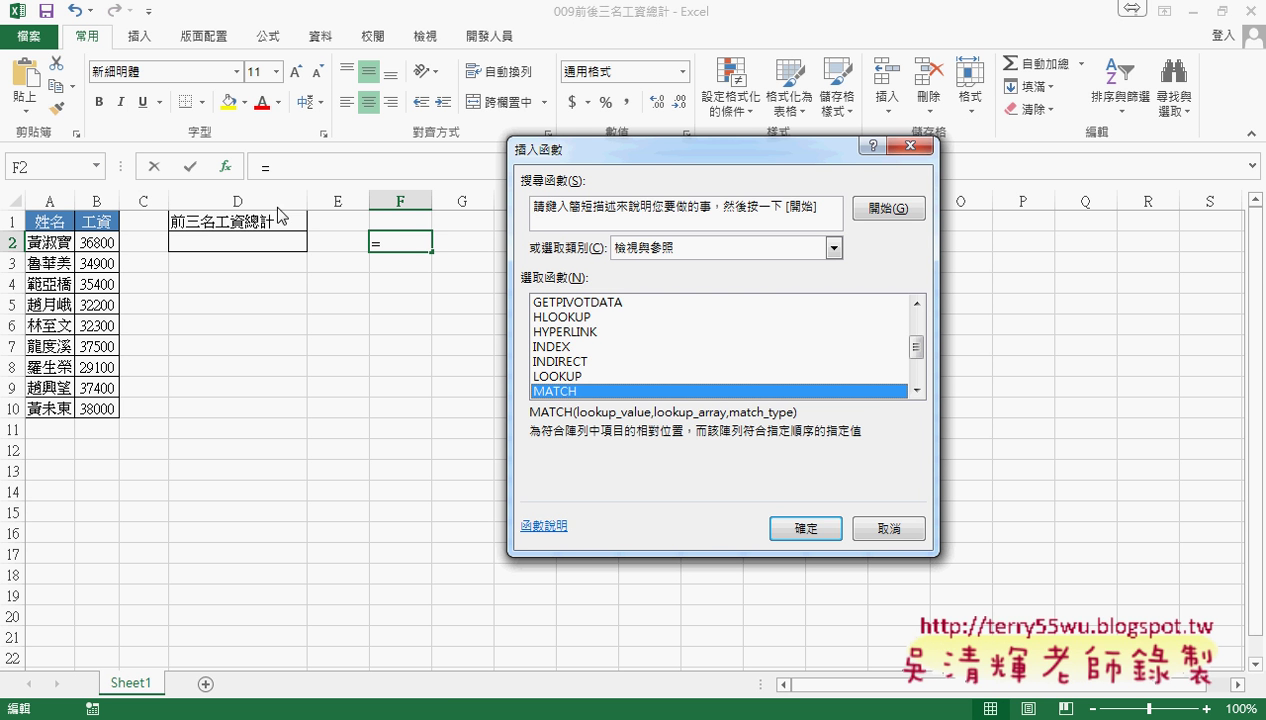
click(890, 527)
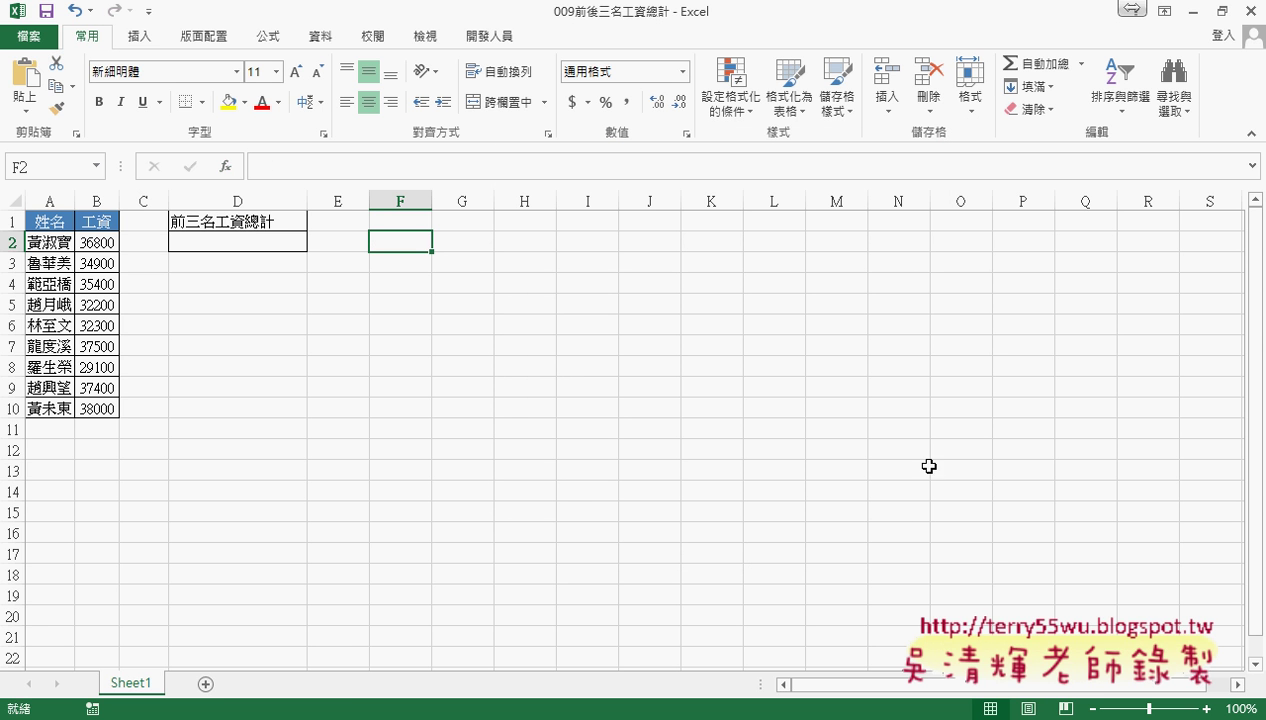
click(350, 695)
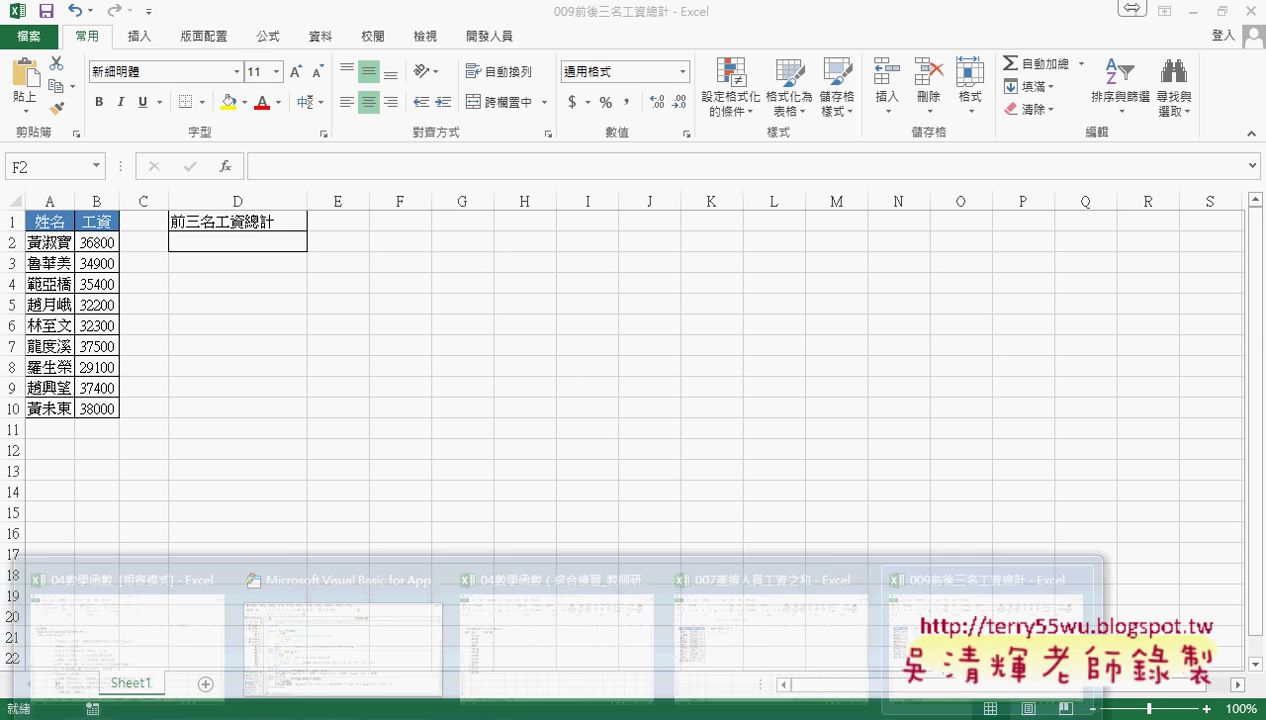
click(763, 627)
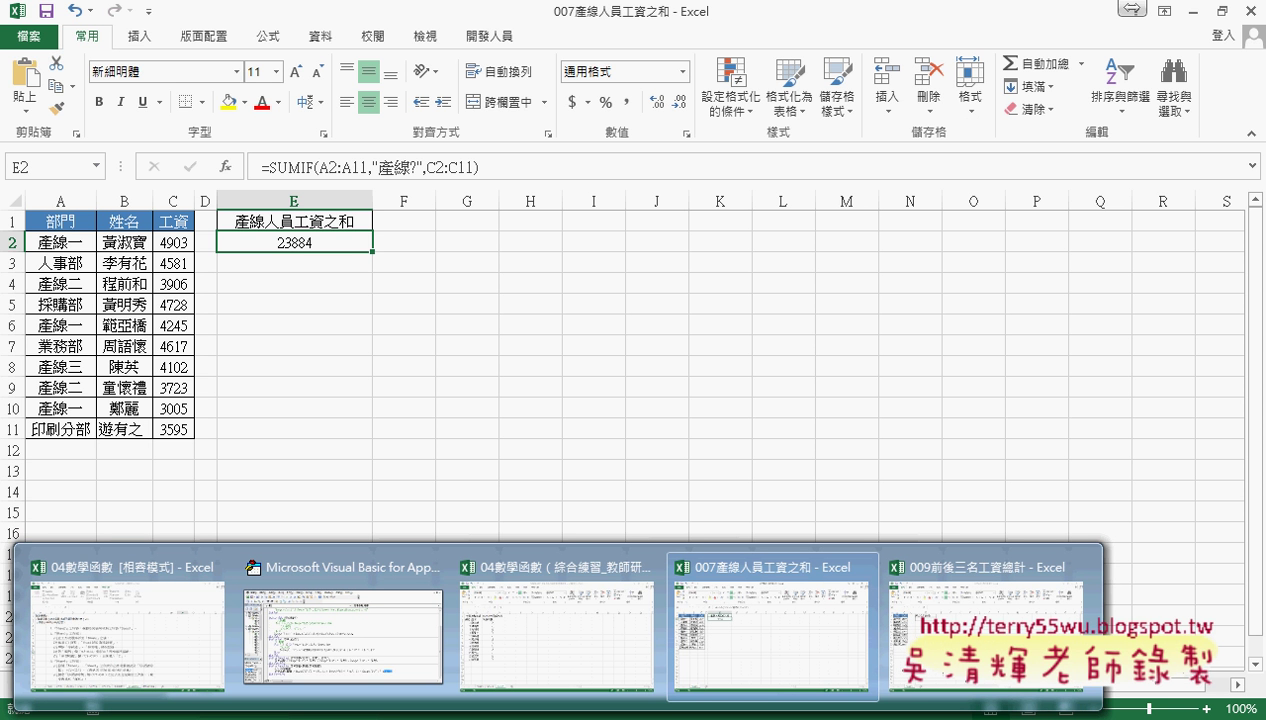
click(523, 633)
click(150, 685)
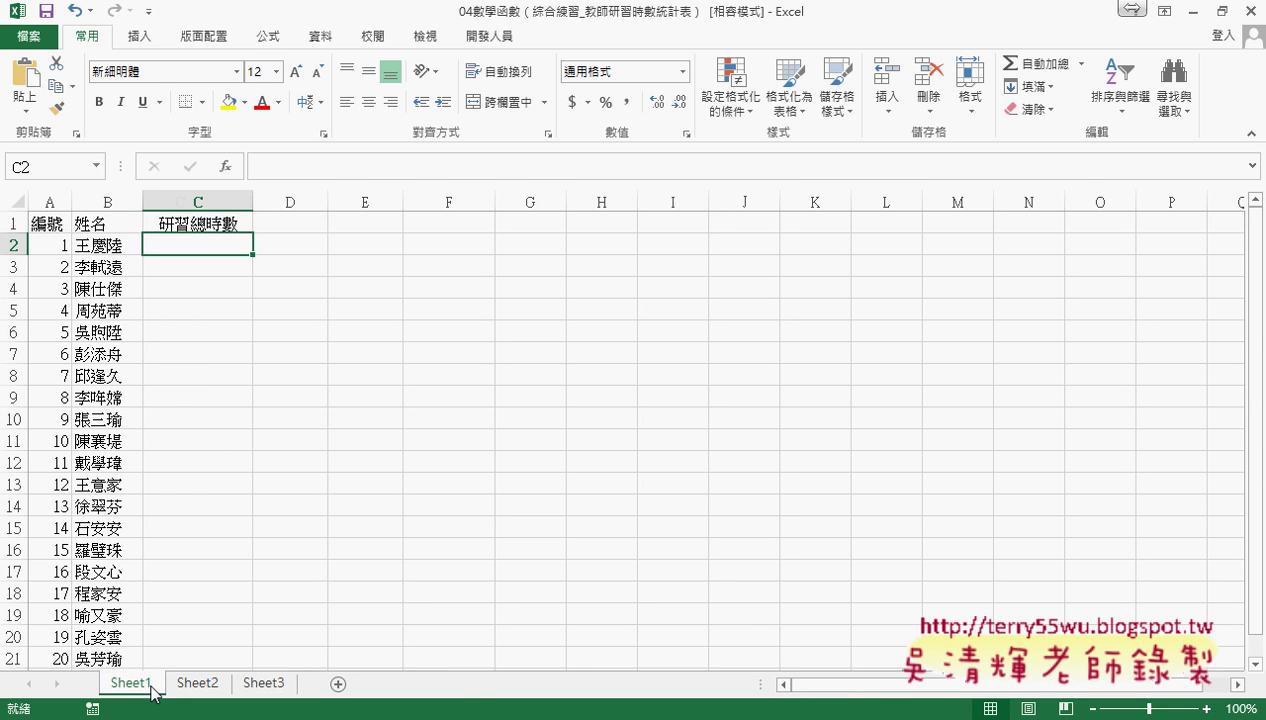
click(205, 684)
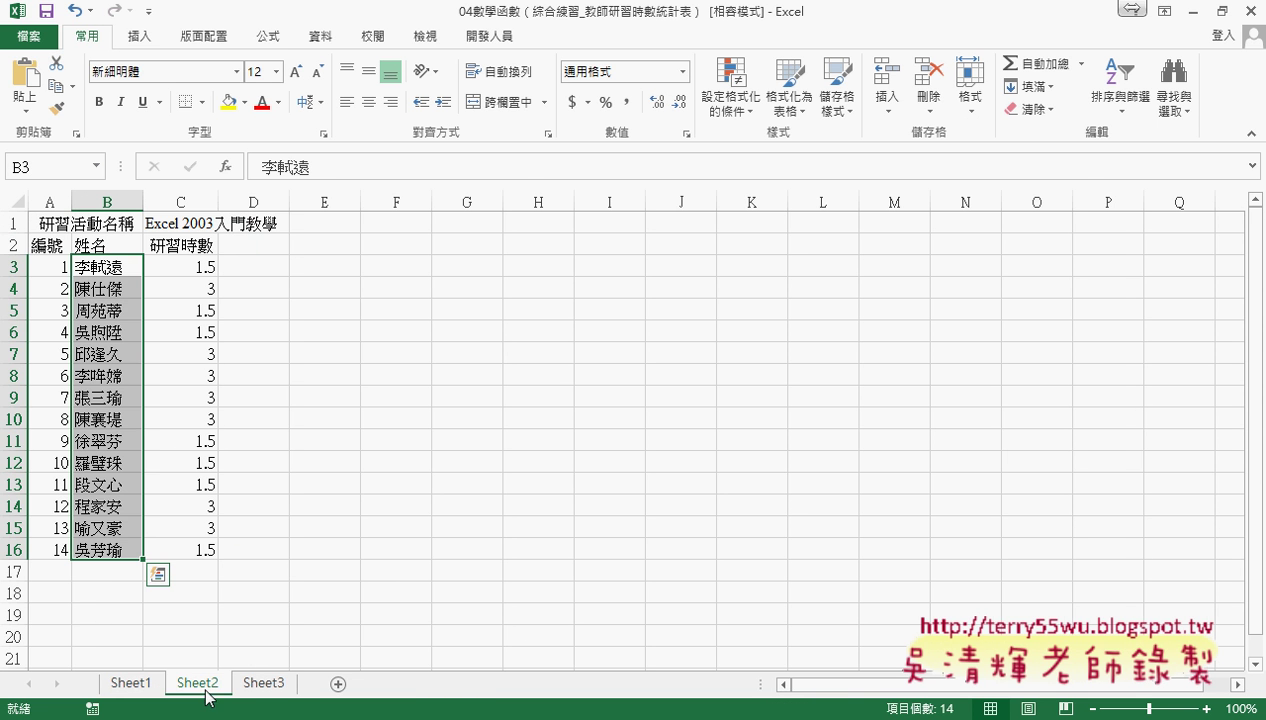
click(266, 690)
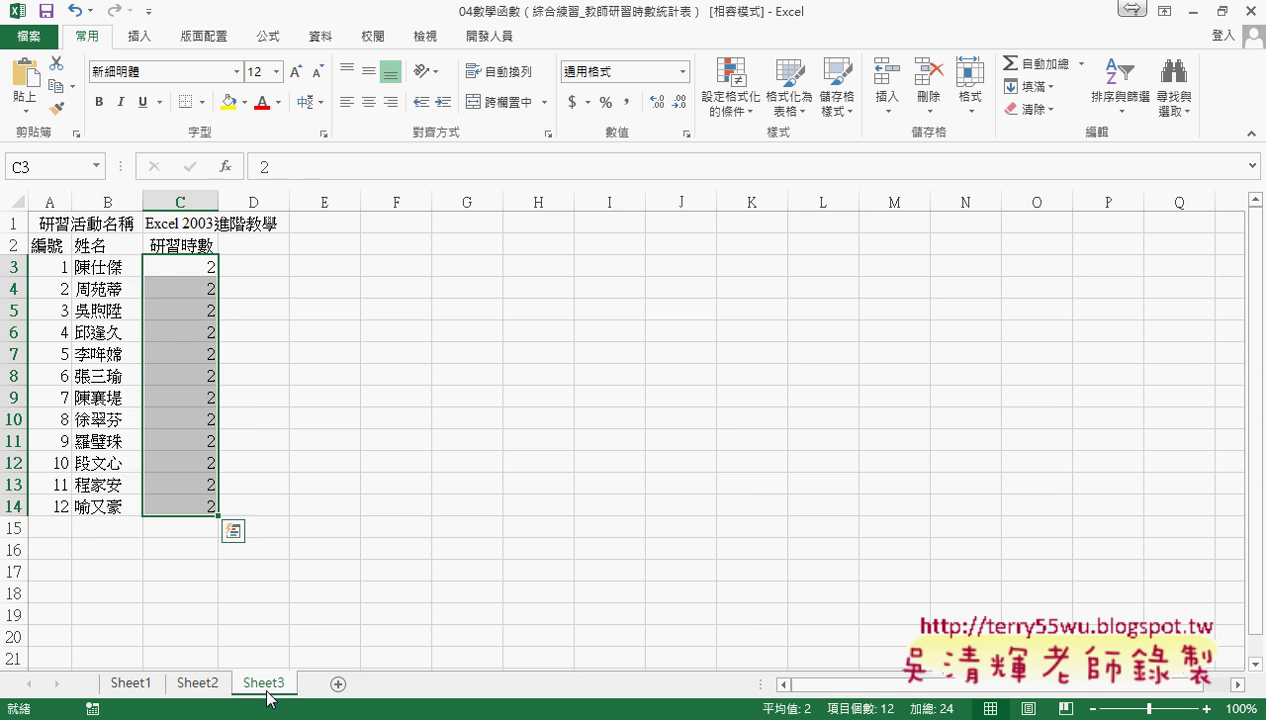
click(207, 686)
click(265, 688)
click(199, 688)
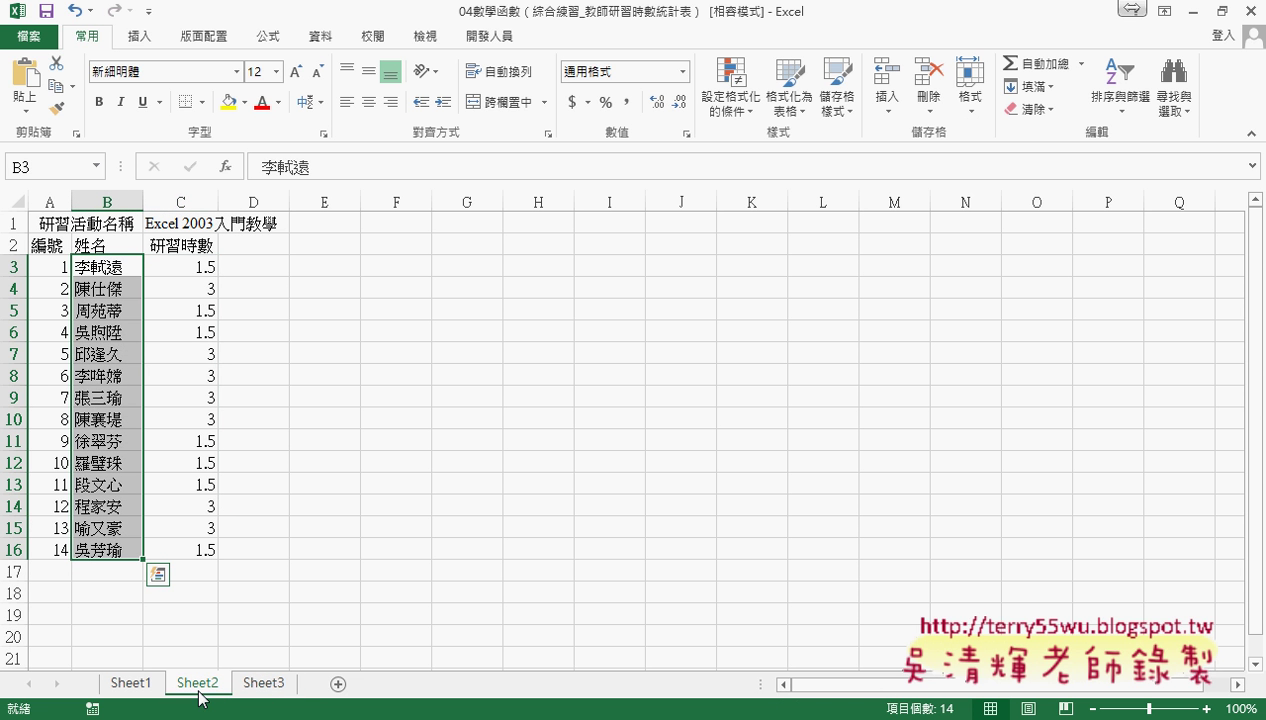
click(140, 688)
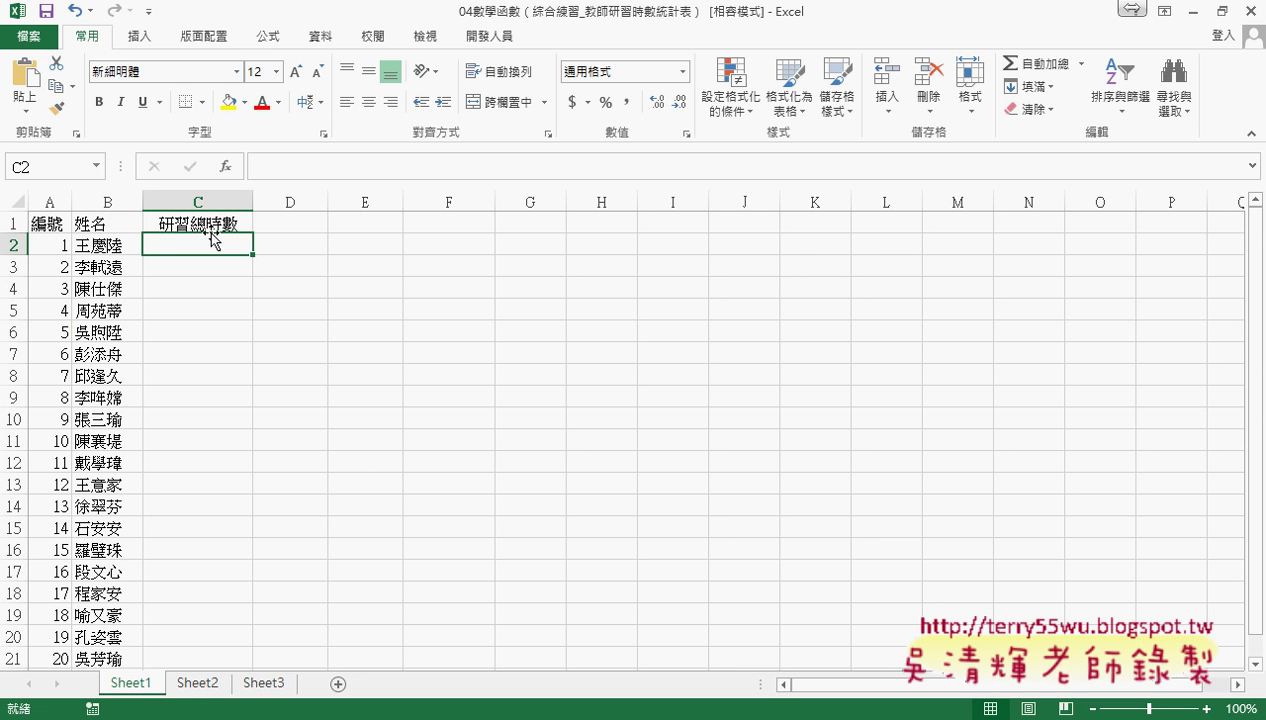
Insert SUMIF into C2 from the Recently Used functions, opening its empty Function Arguments
click(227, 166)
click(657, 249)
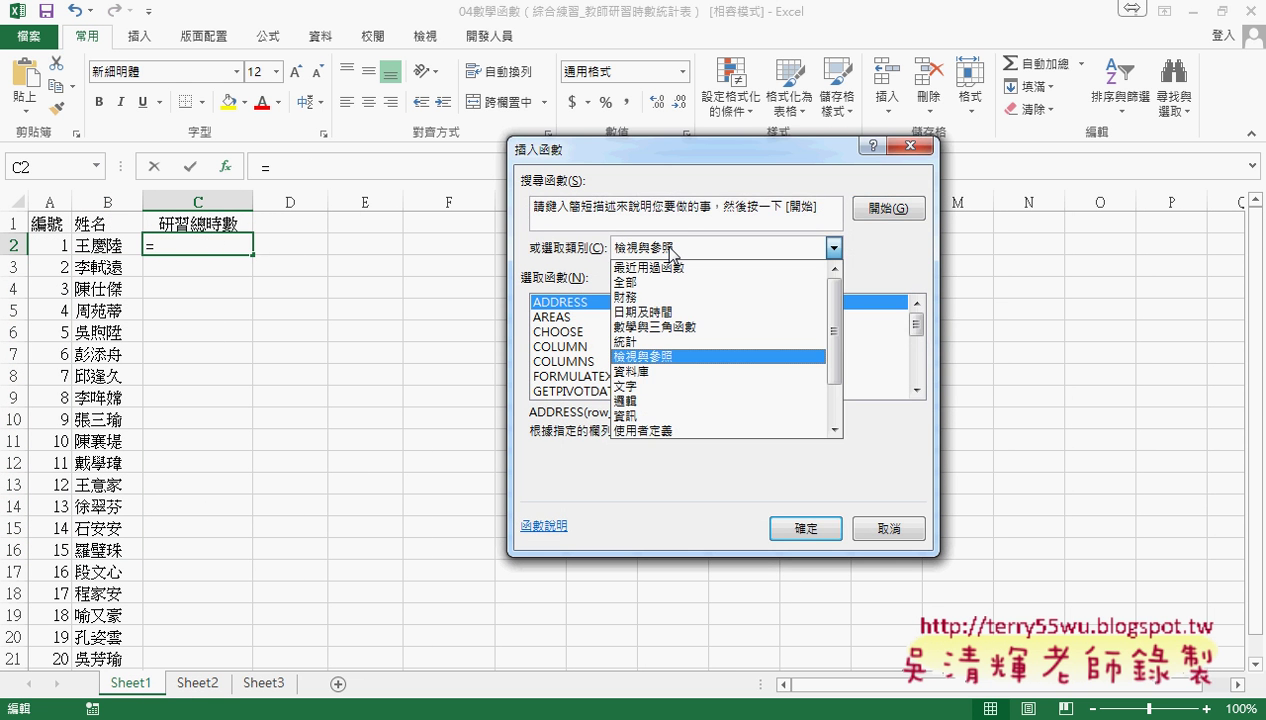
click(663, 262)
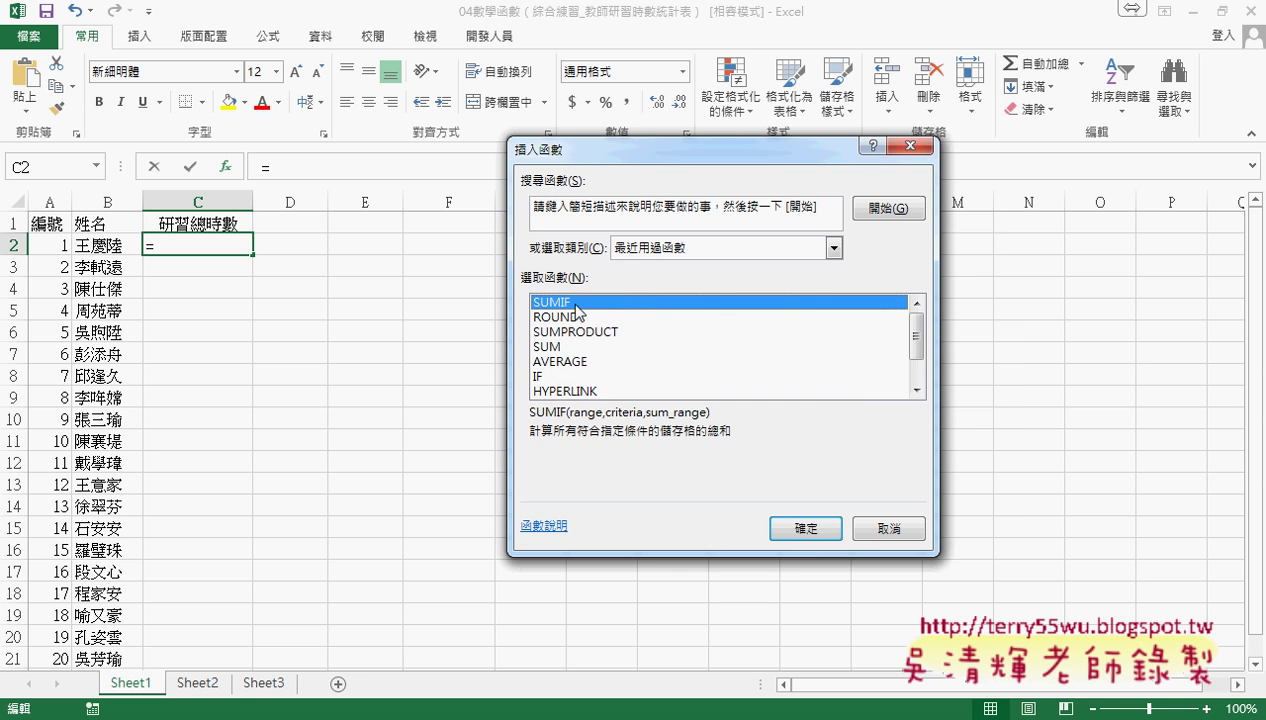
click(806, 528)
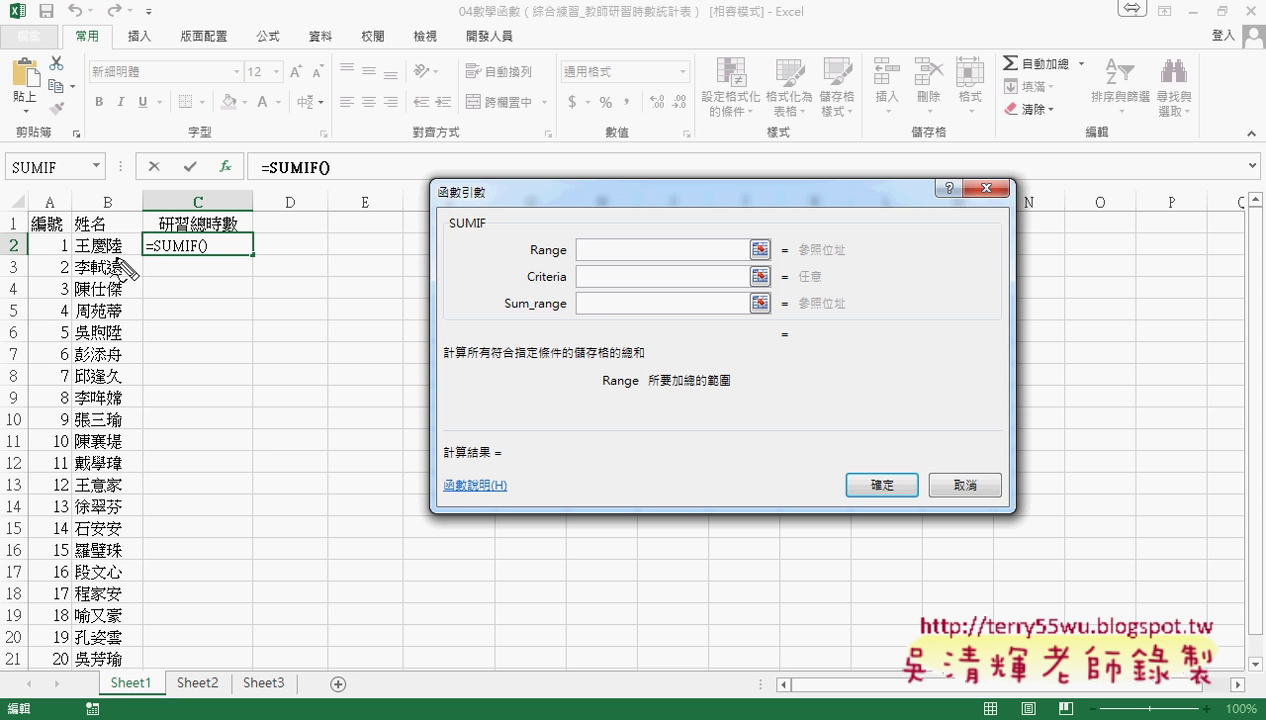
Annotate that B2's name drives C2 and mark the Criteria and Sum_range arguments, then clear the marks
drag(104, 224, 503, 287)
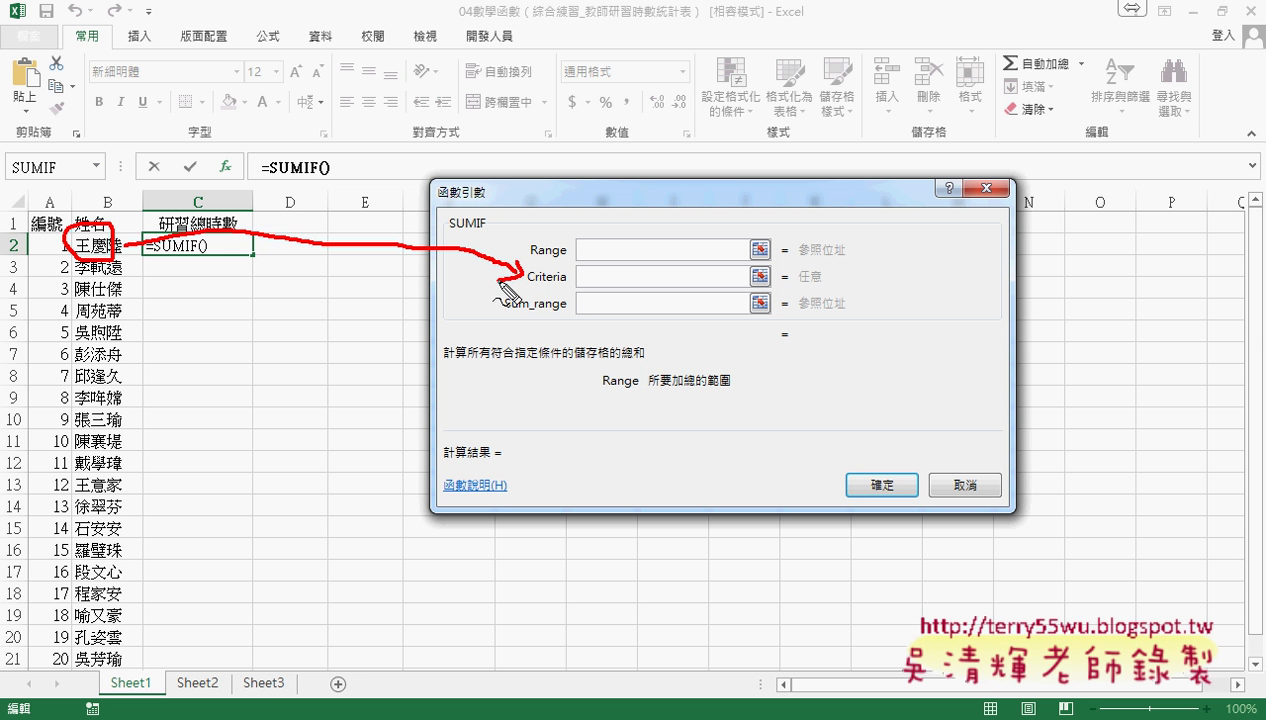
mouse_move(521, 289)
mouse_down()
mouse_move(563, 289)
mouse_move(564, 259)
mouse_up()
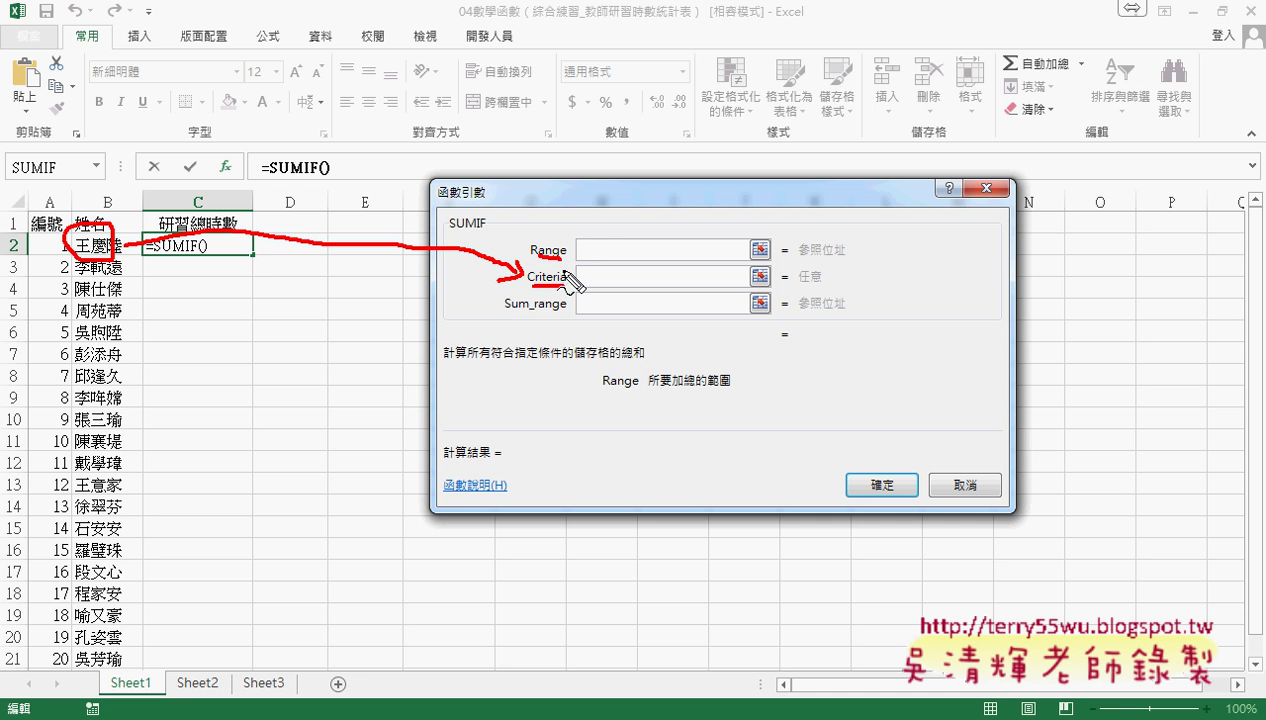
mouse_move(545, 329)
mouse_down()
mouse_move(566, 327)
mouse_move(566, 313)
mouse_up()
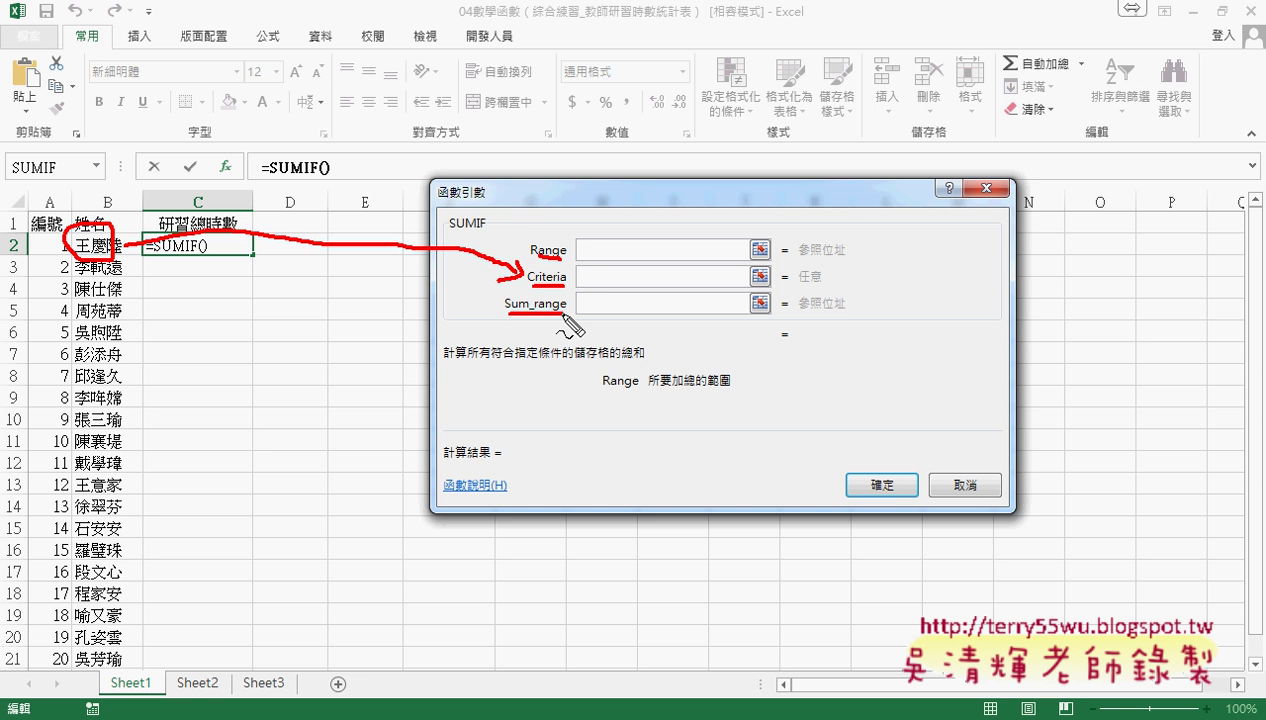
key(Escape)
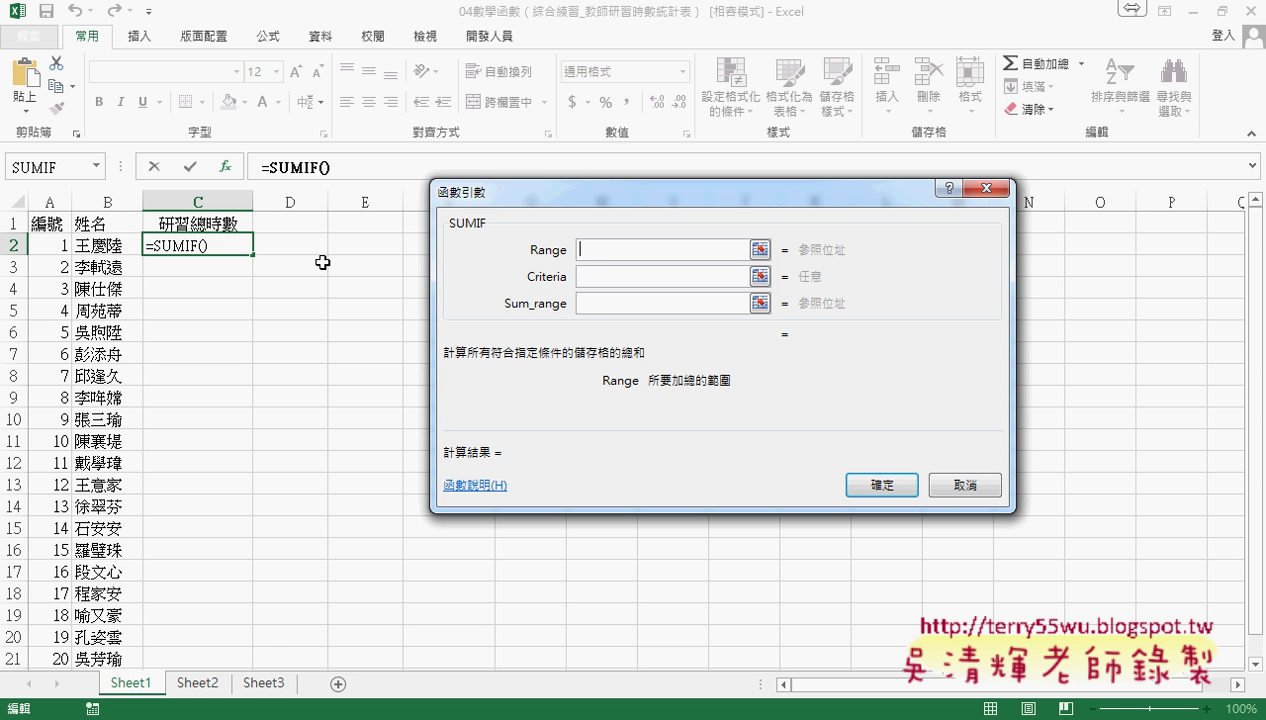
Set Criteria to B2 and Range to Sheet2!B$3:B$16 with the rows made absolute
click(591, 277)
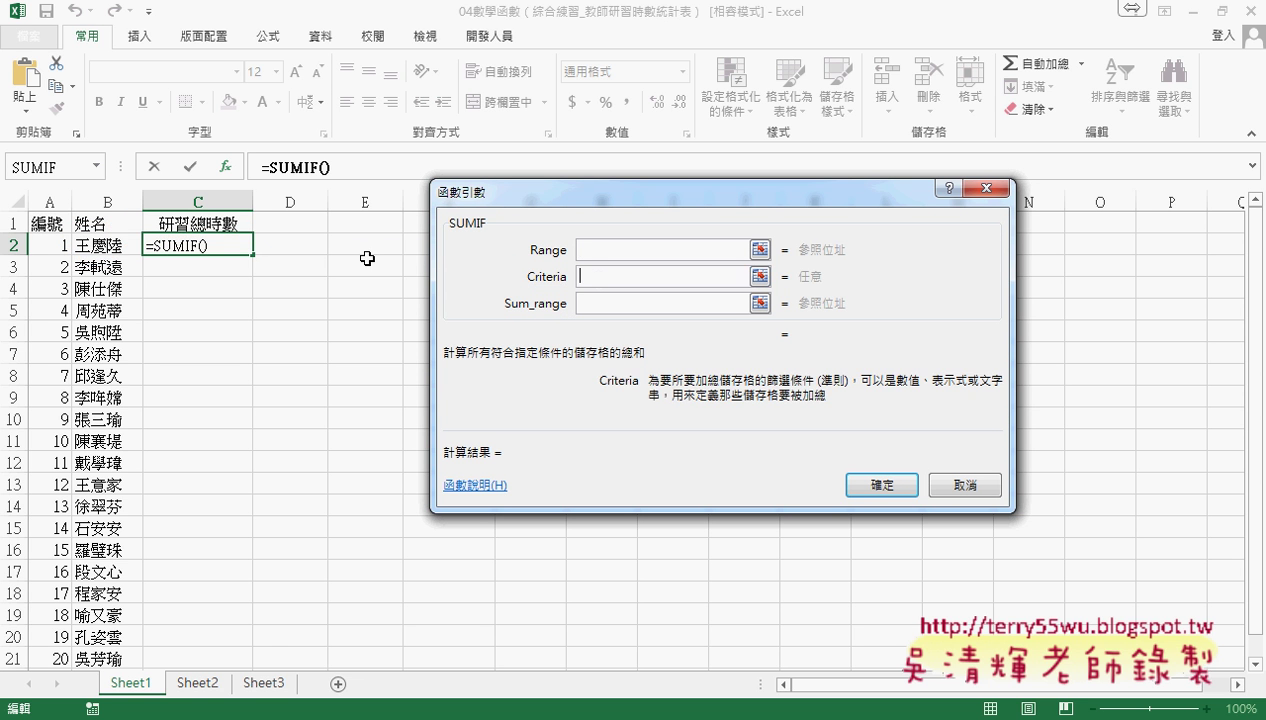
click(98, 243)
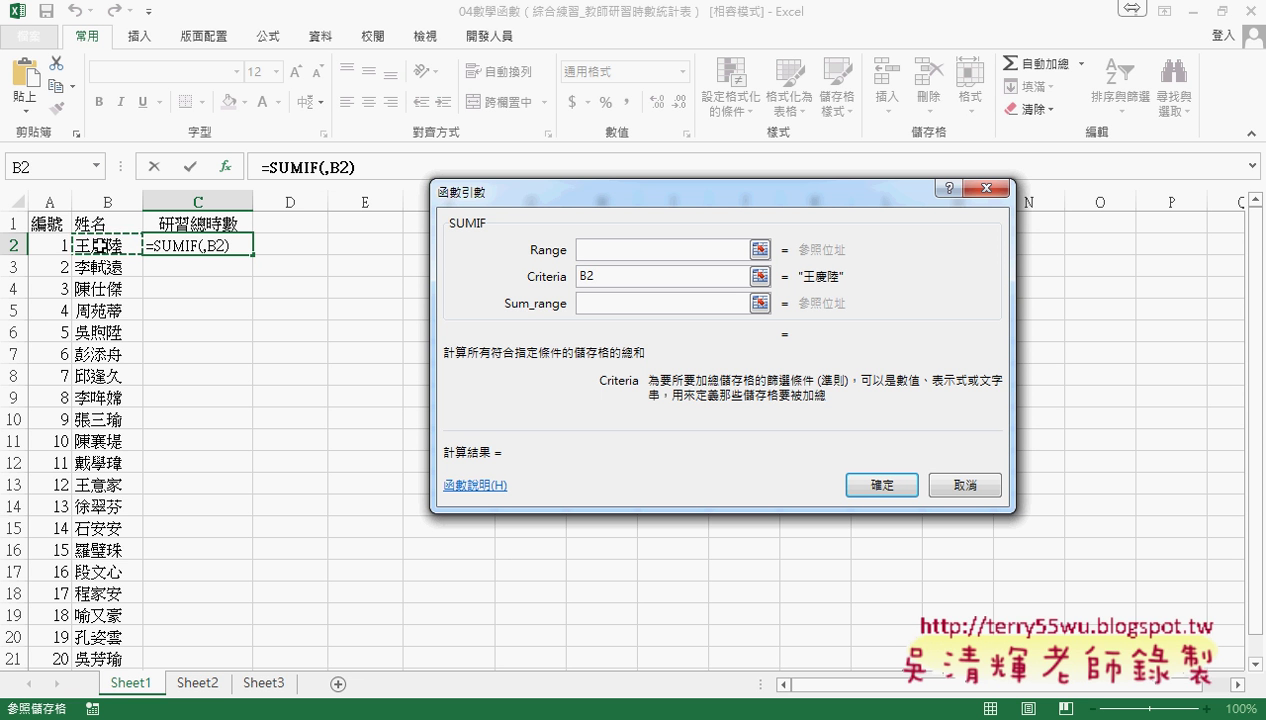
click(595, 251)
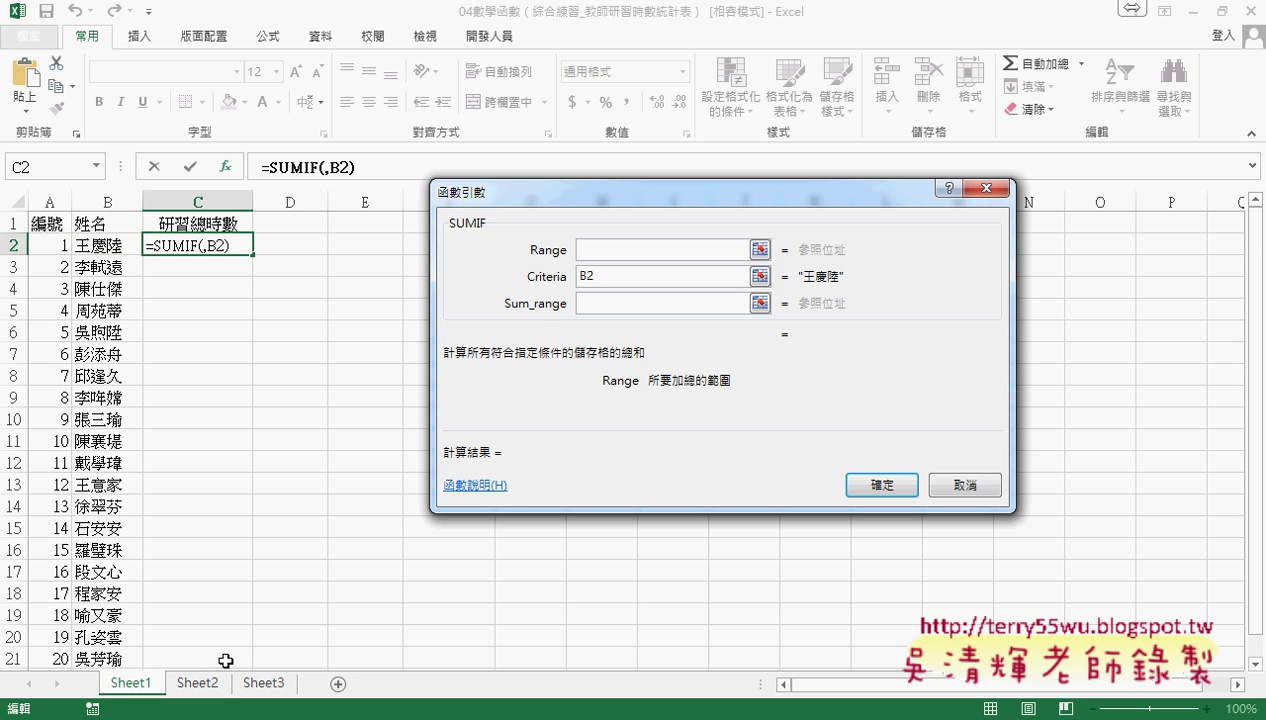
click(198, 683)
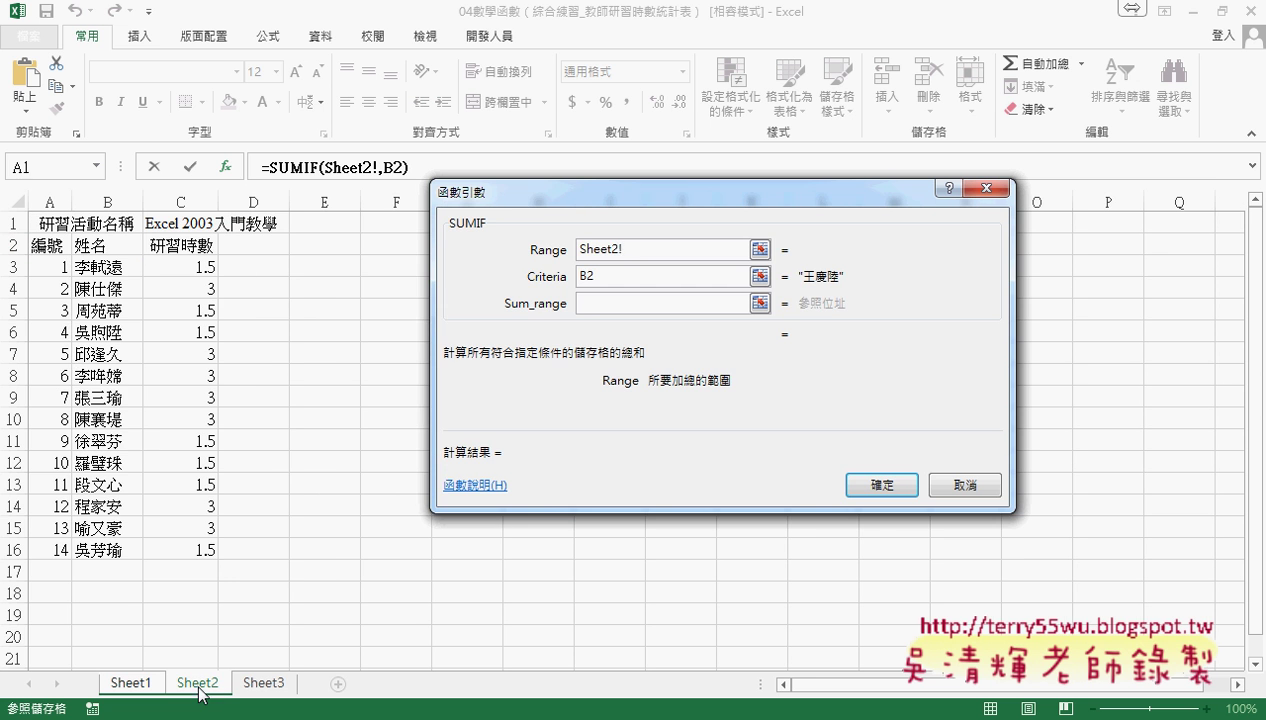
drag(112, 267, 121, 558)
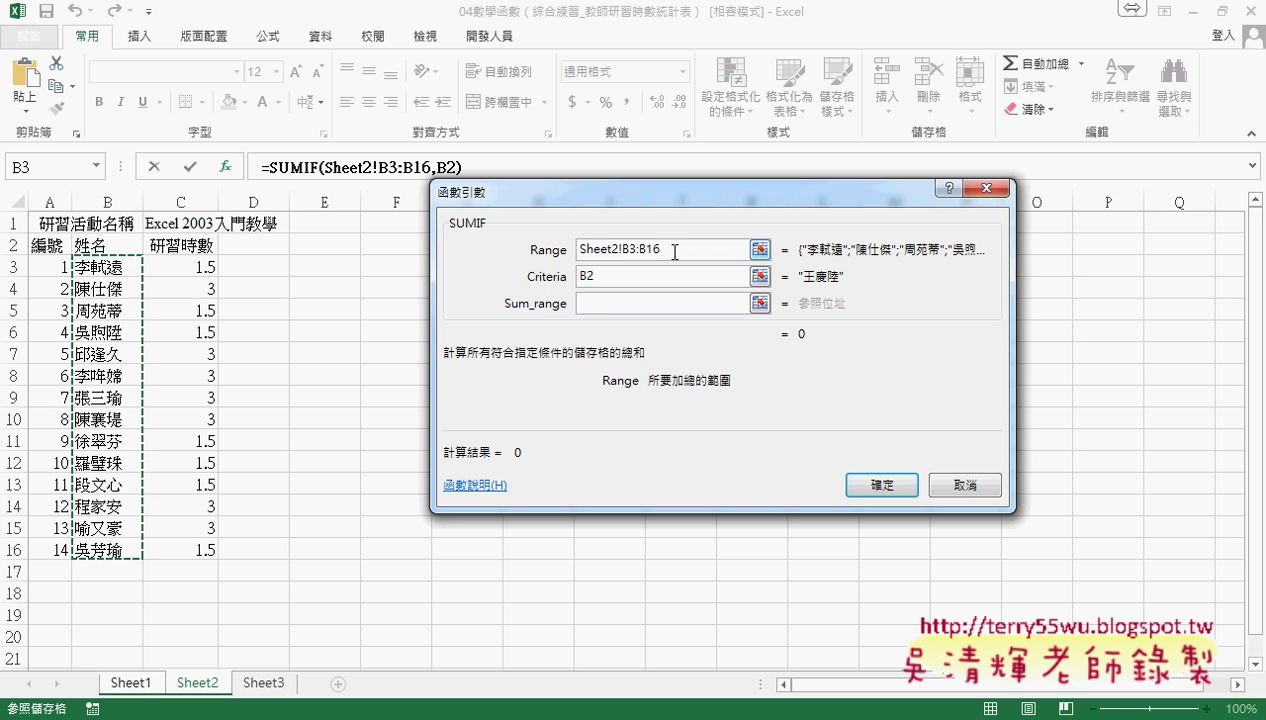
drag(664, 250, 630, 252)
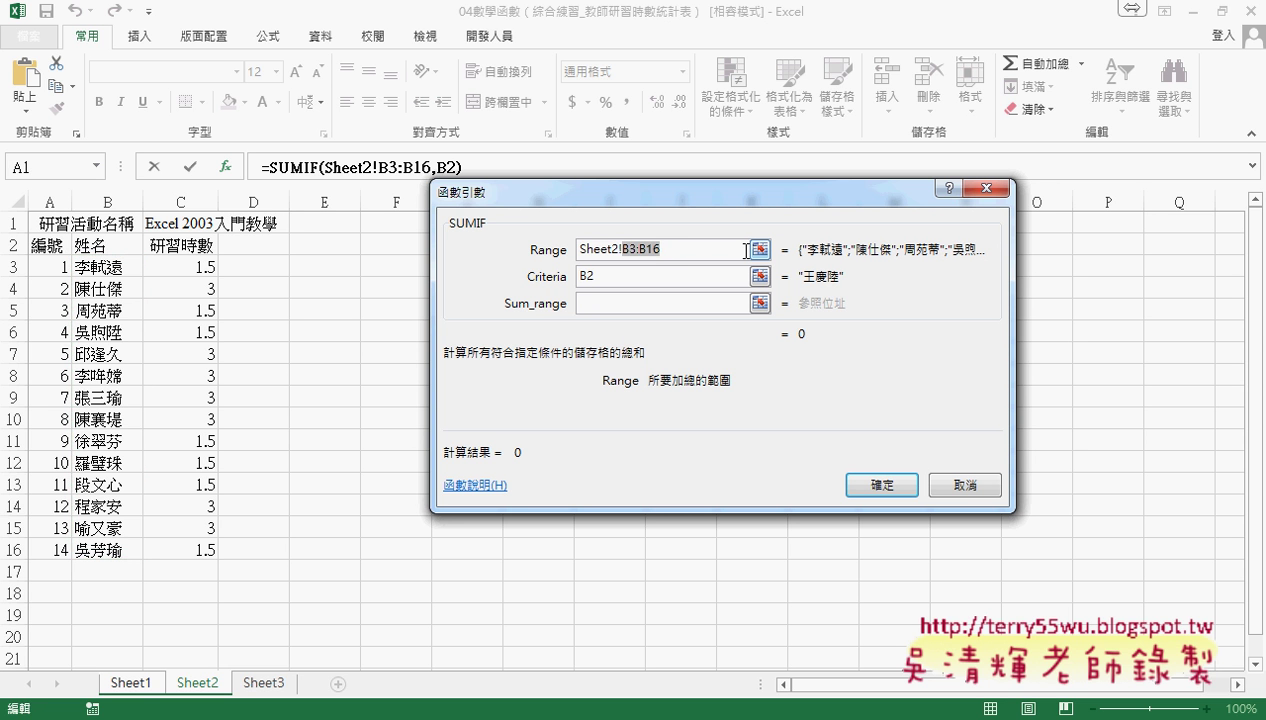
key(F4)
key(F4)
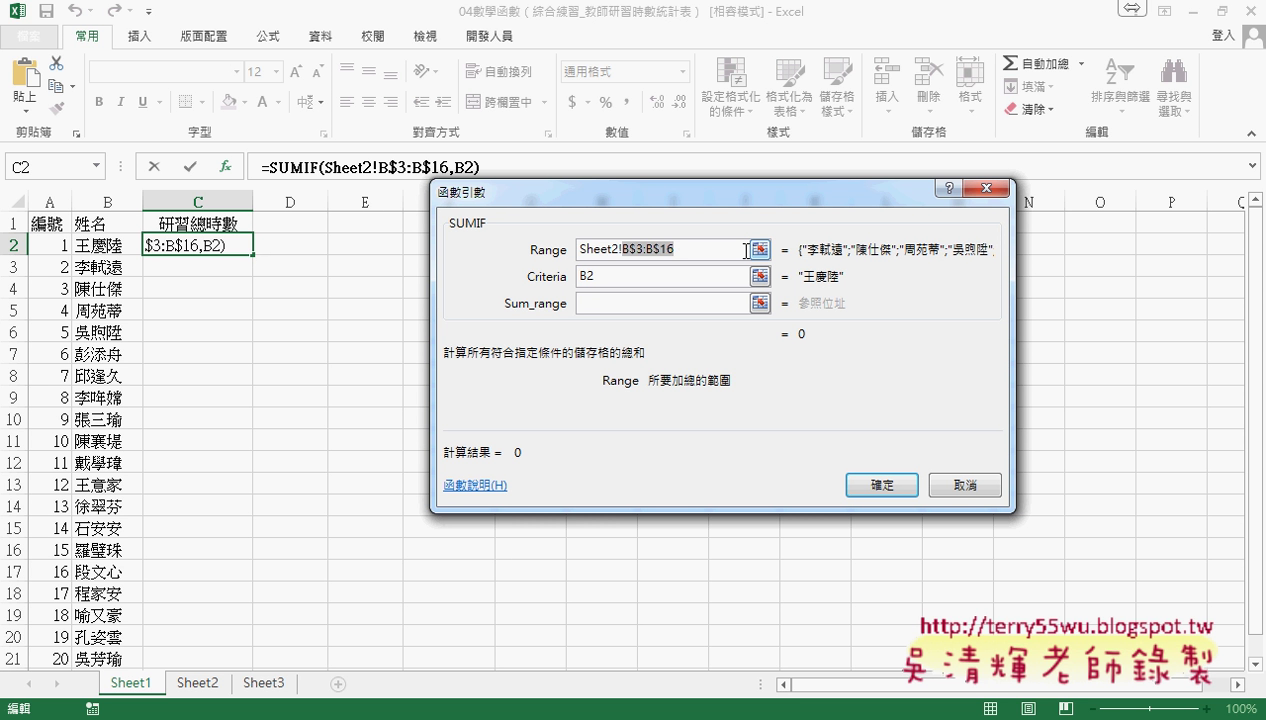
Set Sum_range to Sheet2!C3:C16, then highlight the B2 criteria and range preview
click(613, 305)
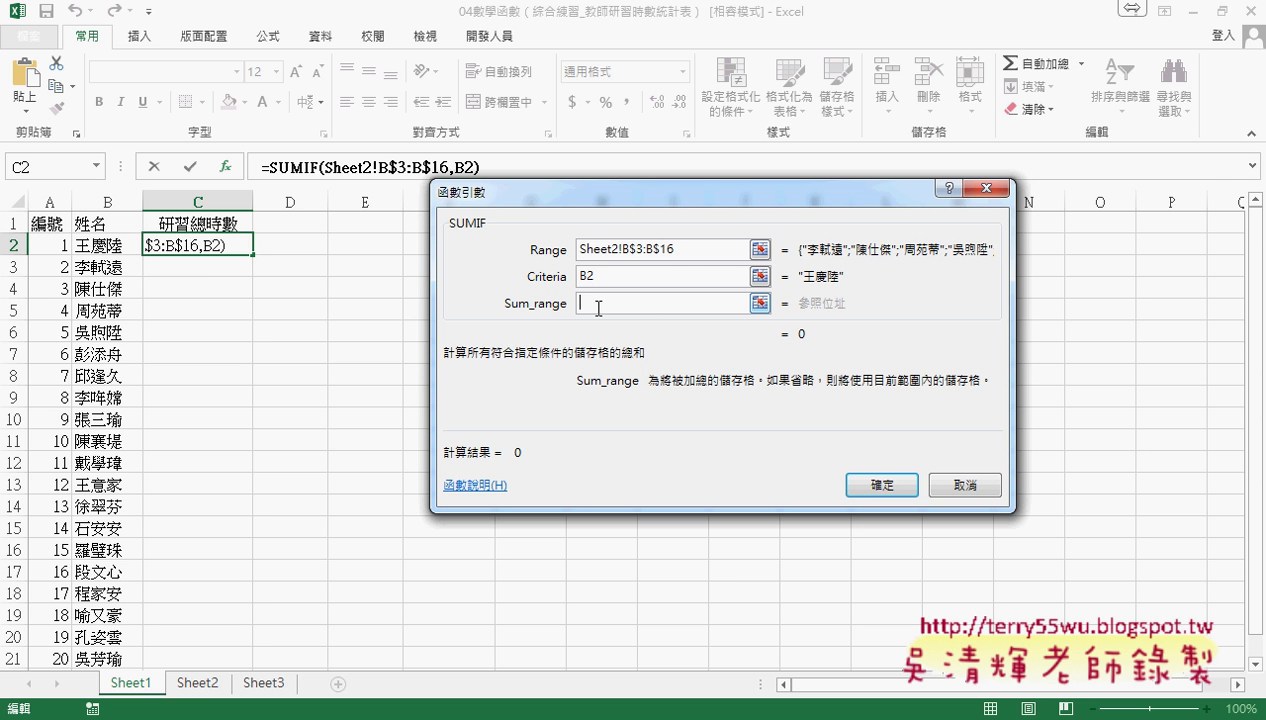
click(197, 688)
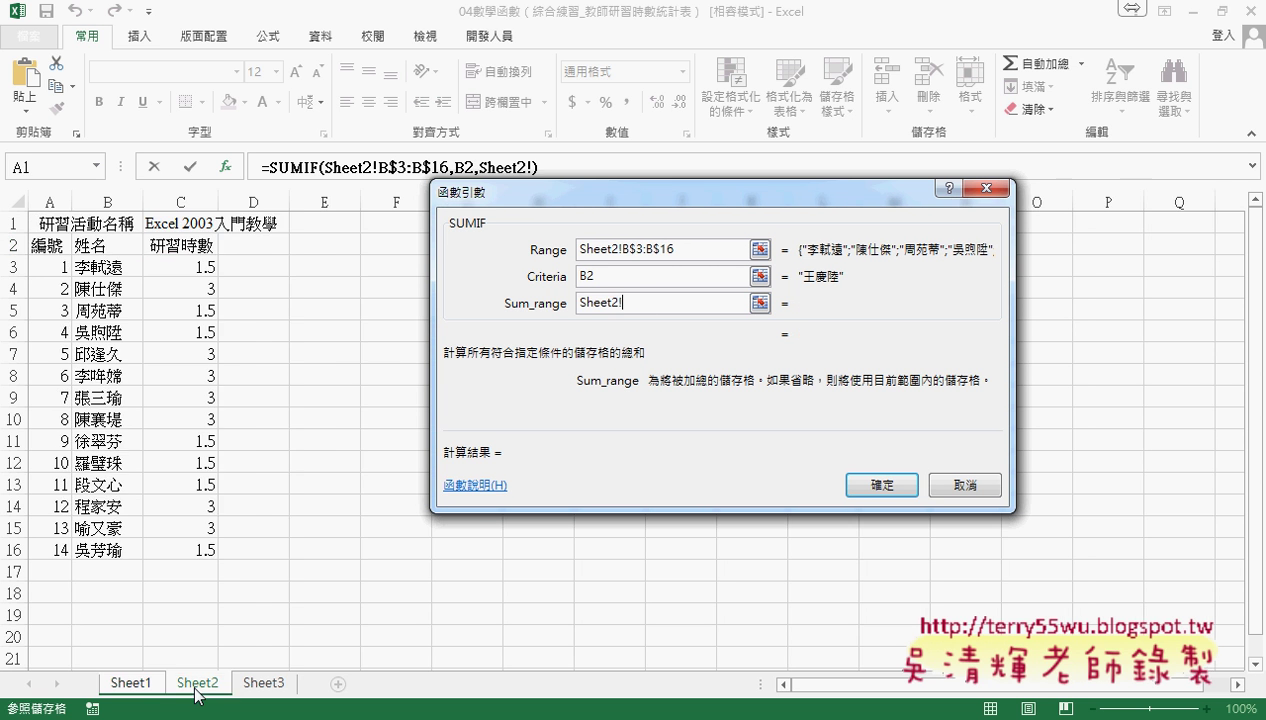
drag(190, 267, 197, 550)
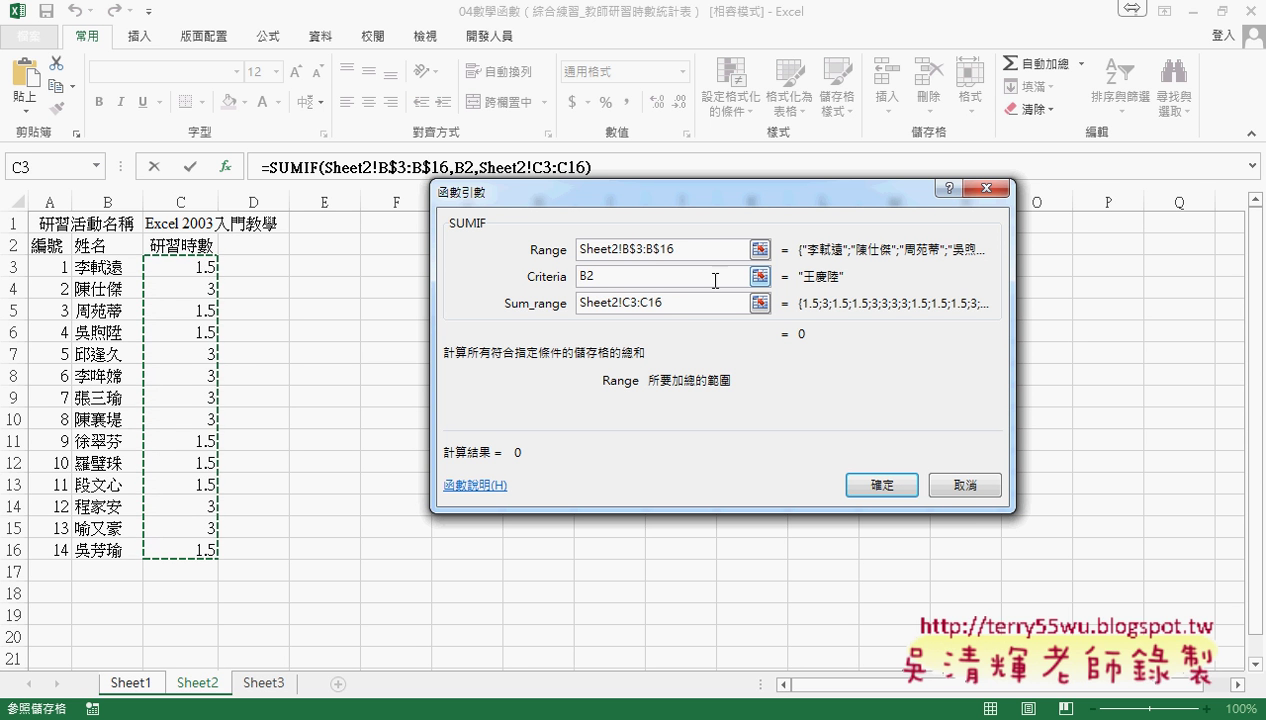
click(615, 275)
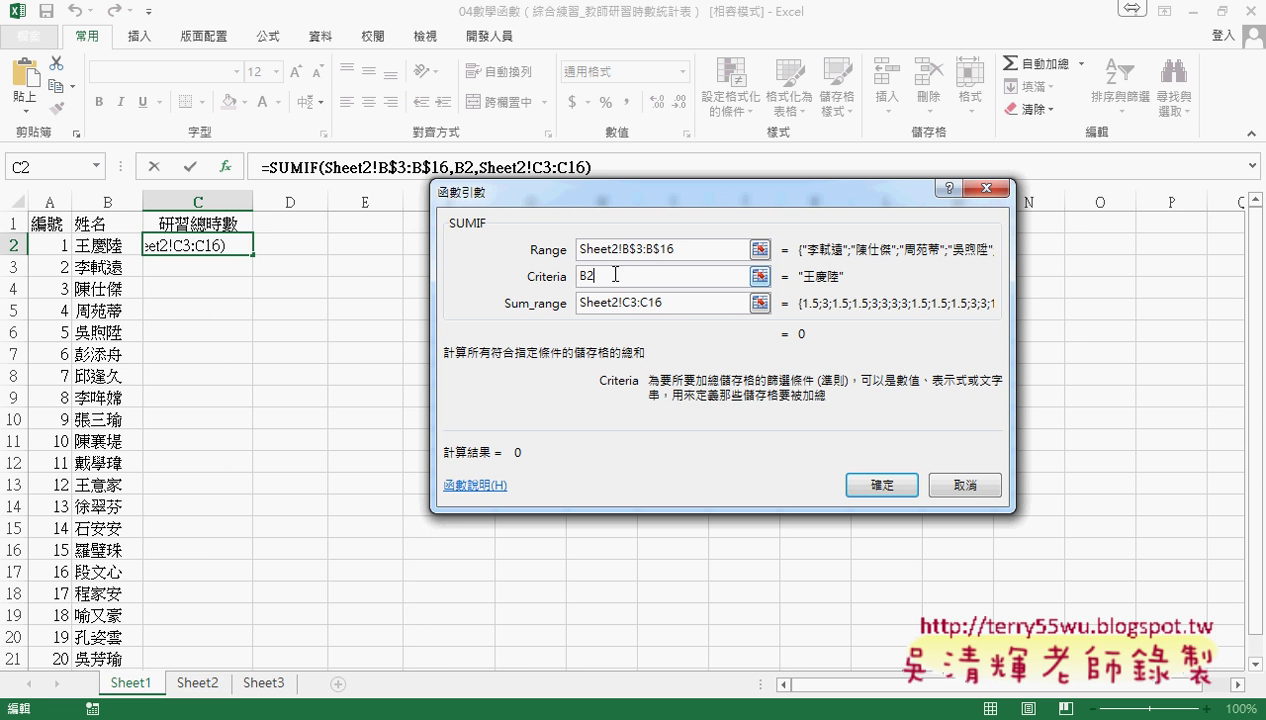
drag(603, 275, 563, 278)
drag(580, 283, 584, 268)
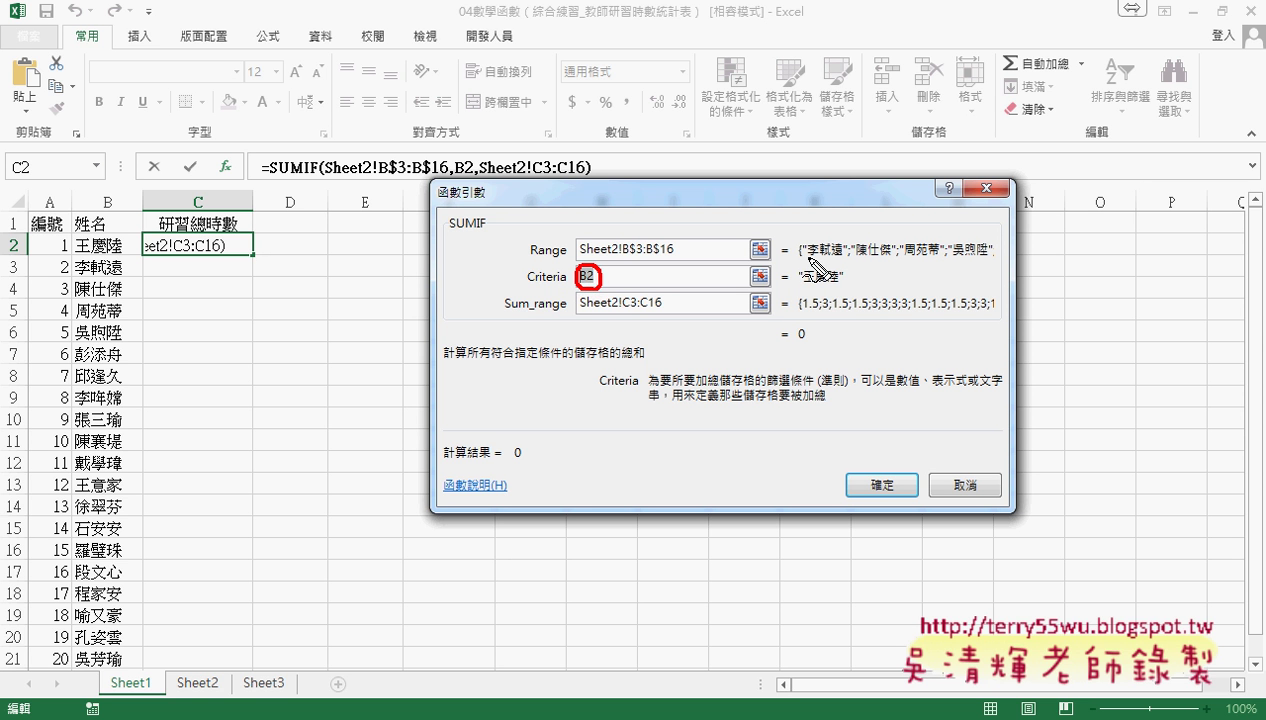
drag(811, 259, 1080, 264)
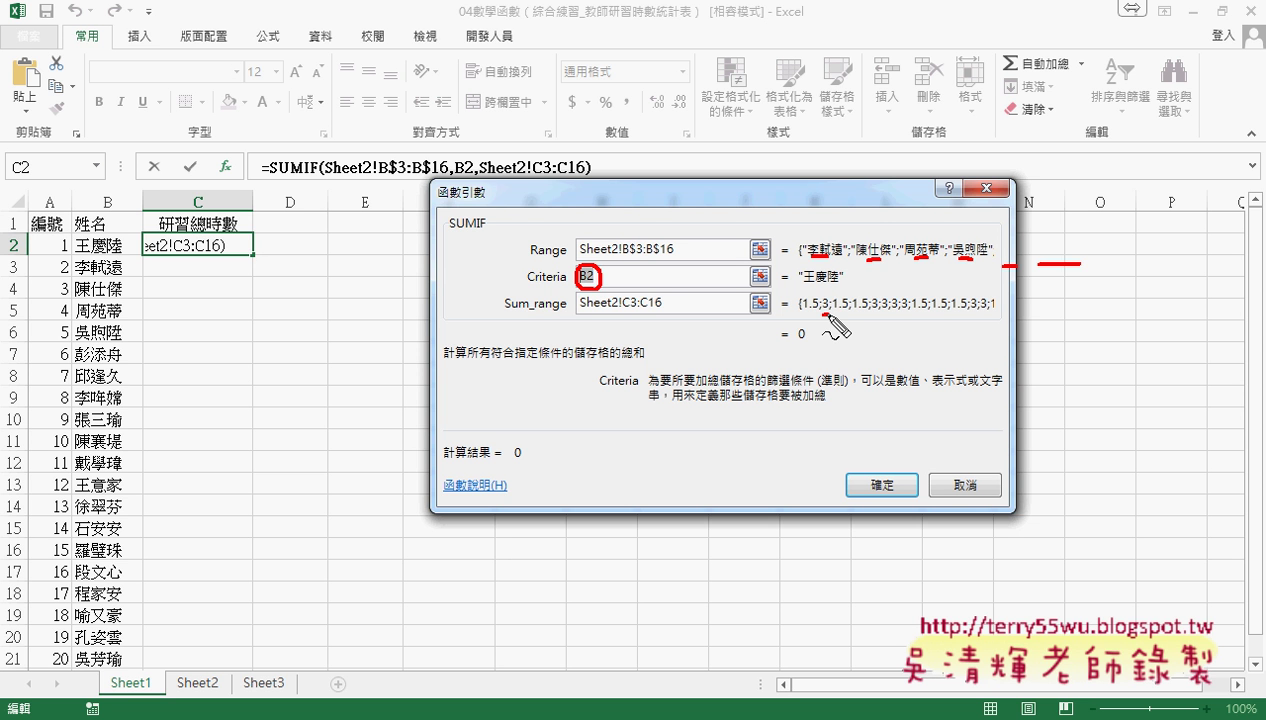
key(Escape)
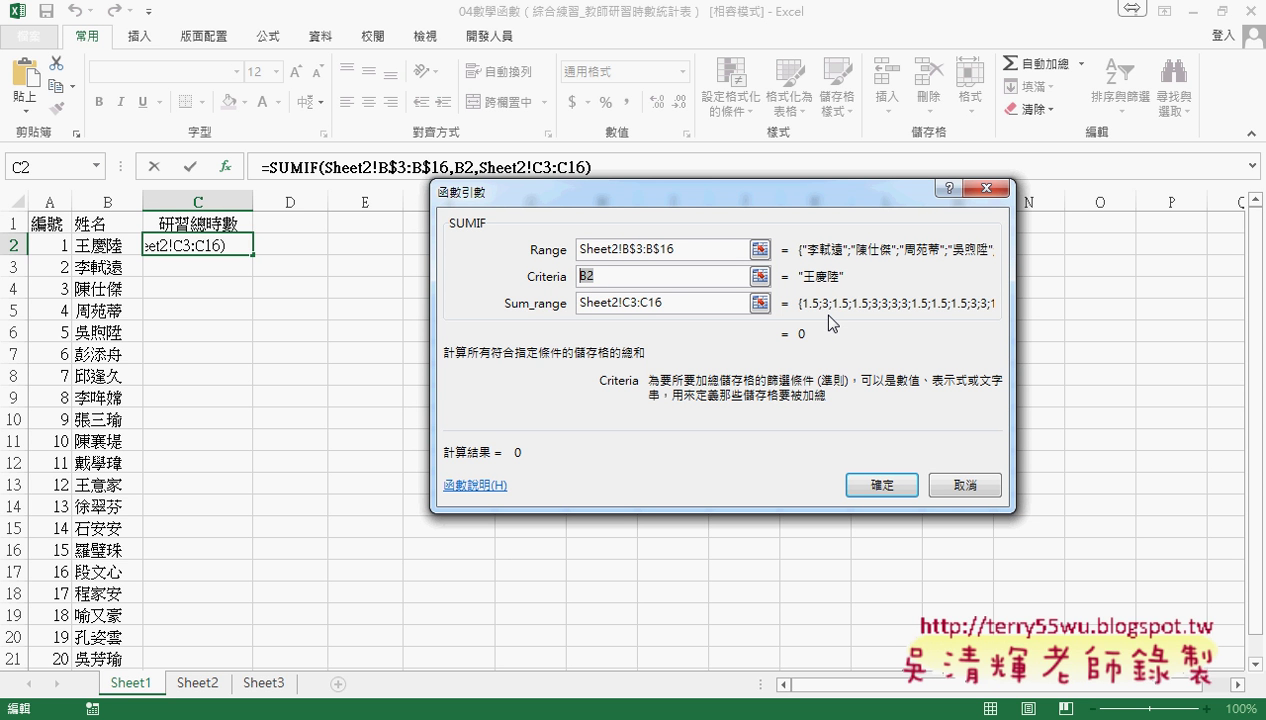
Enter the SUMIF formula in C2 and fill it down column C to row 21
click(870, 485)
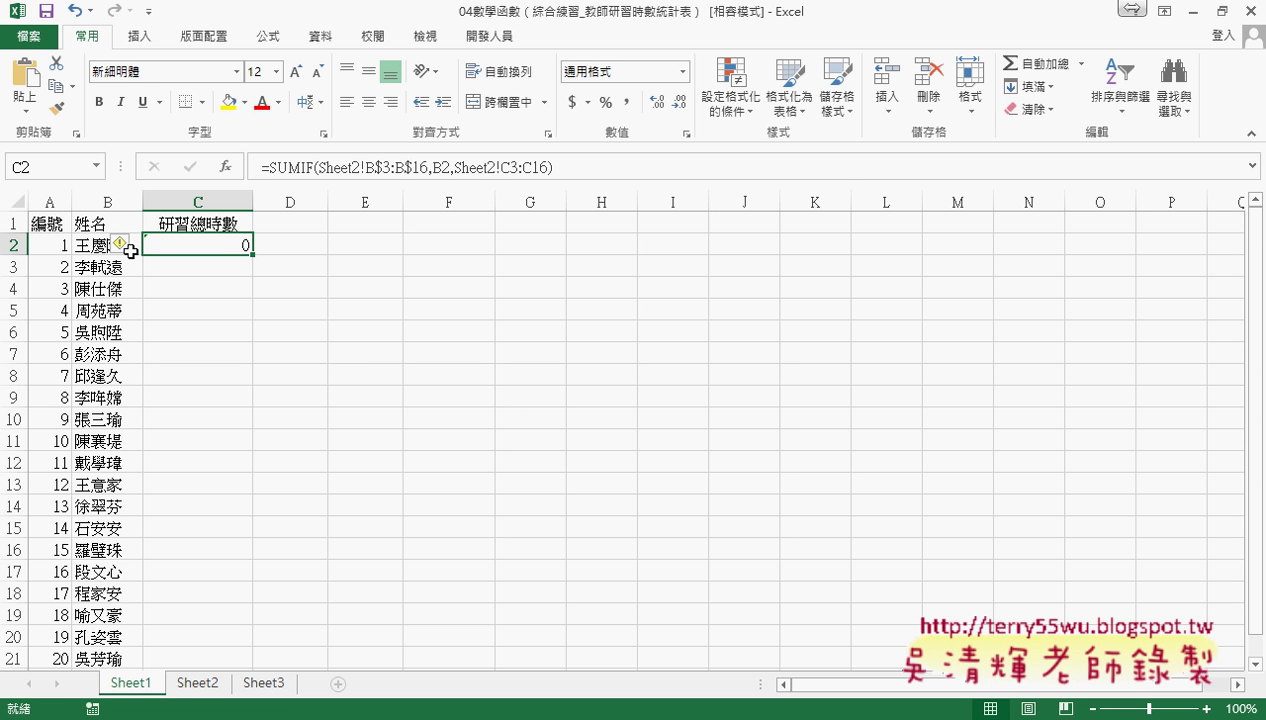
mouse_move(253, 254)
mouse_down()
mouse_move(258, 659)
mouse_move(256, 594)
mouse_up()
scroll(469, 564, up, 1)
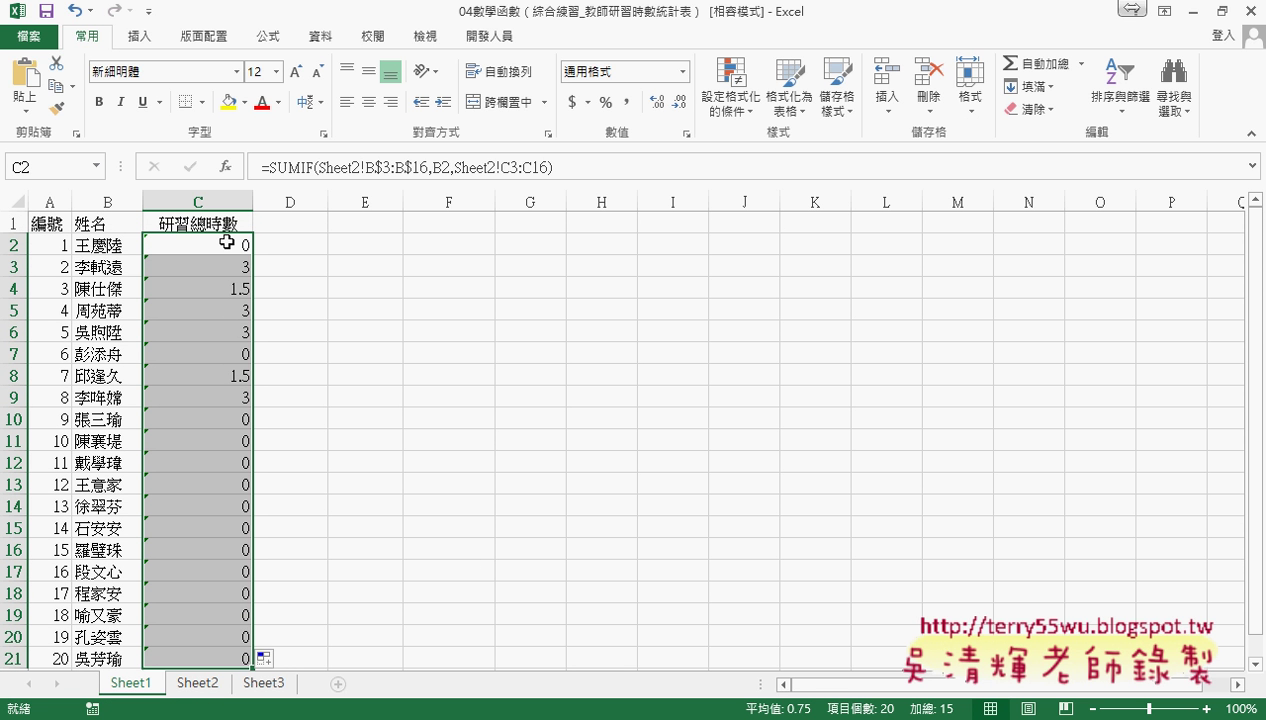
Change C2's sum range to Sheet2!C$3:C$16 and refill the formula down to C21
click(227, 242)
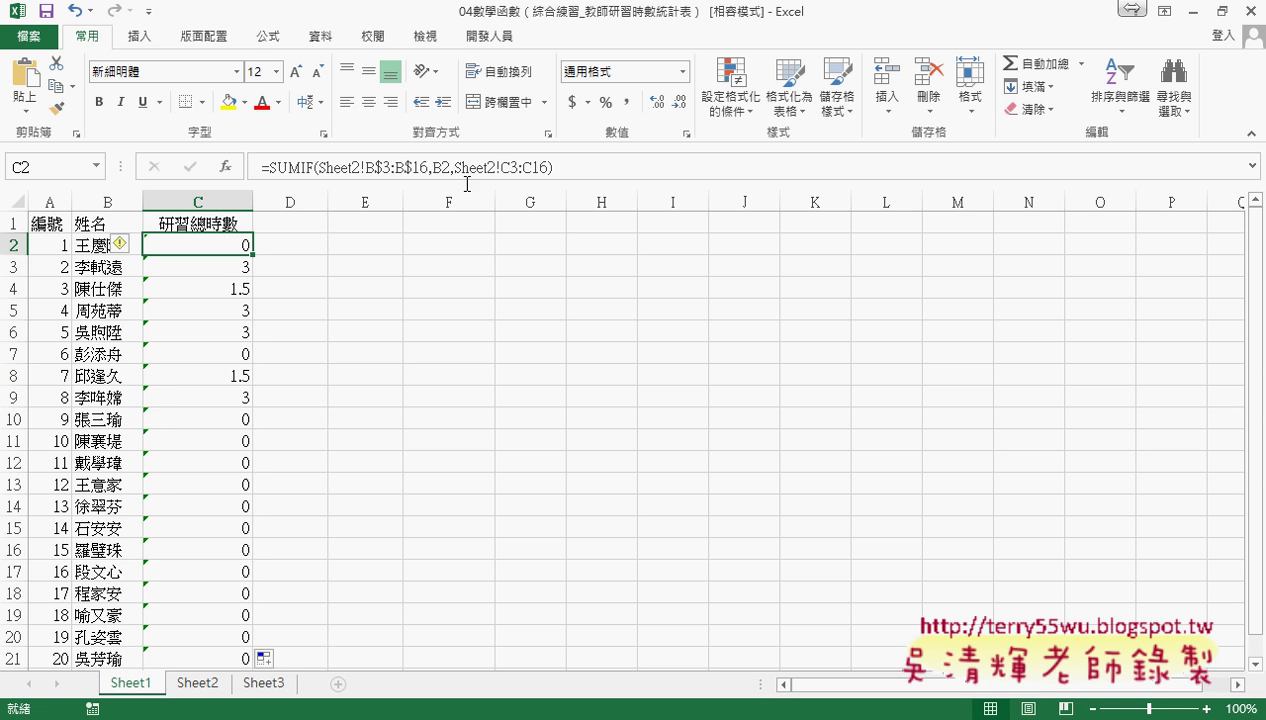
drag(502, 167, 549, 167)
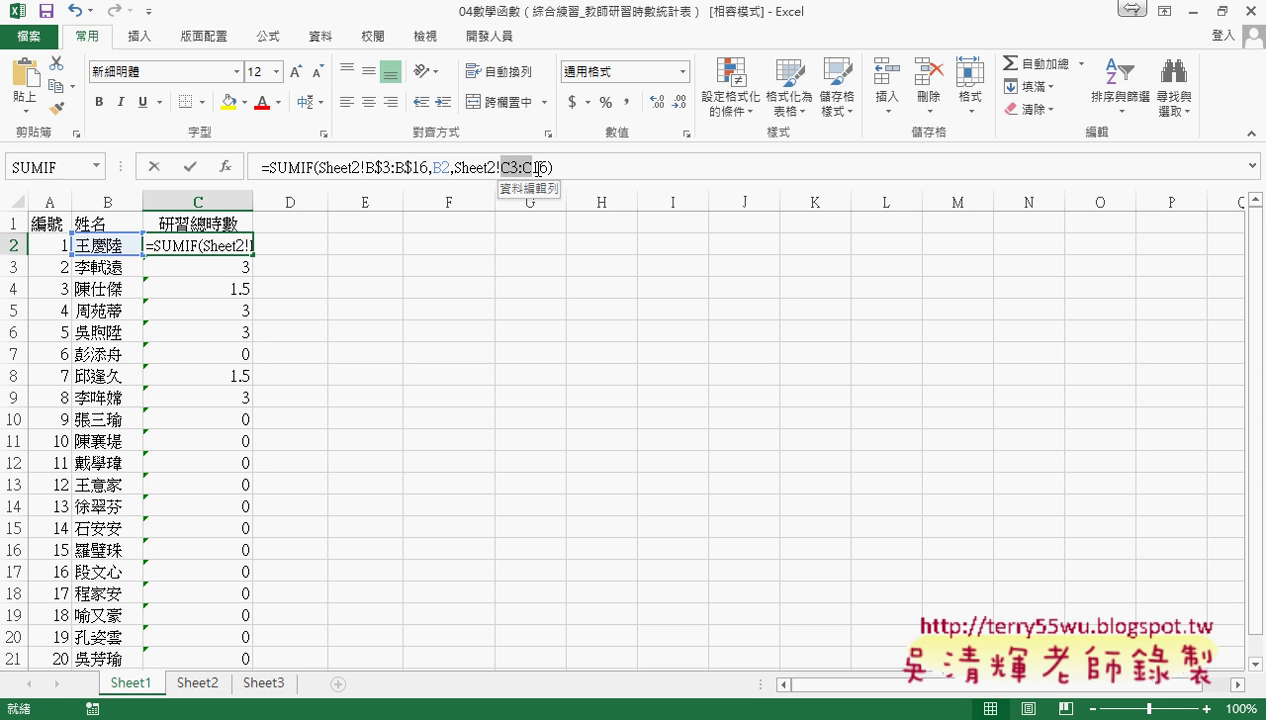
key(F4)
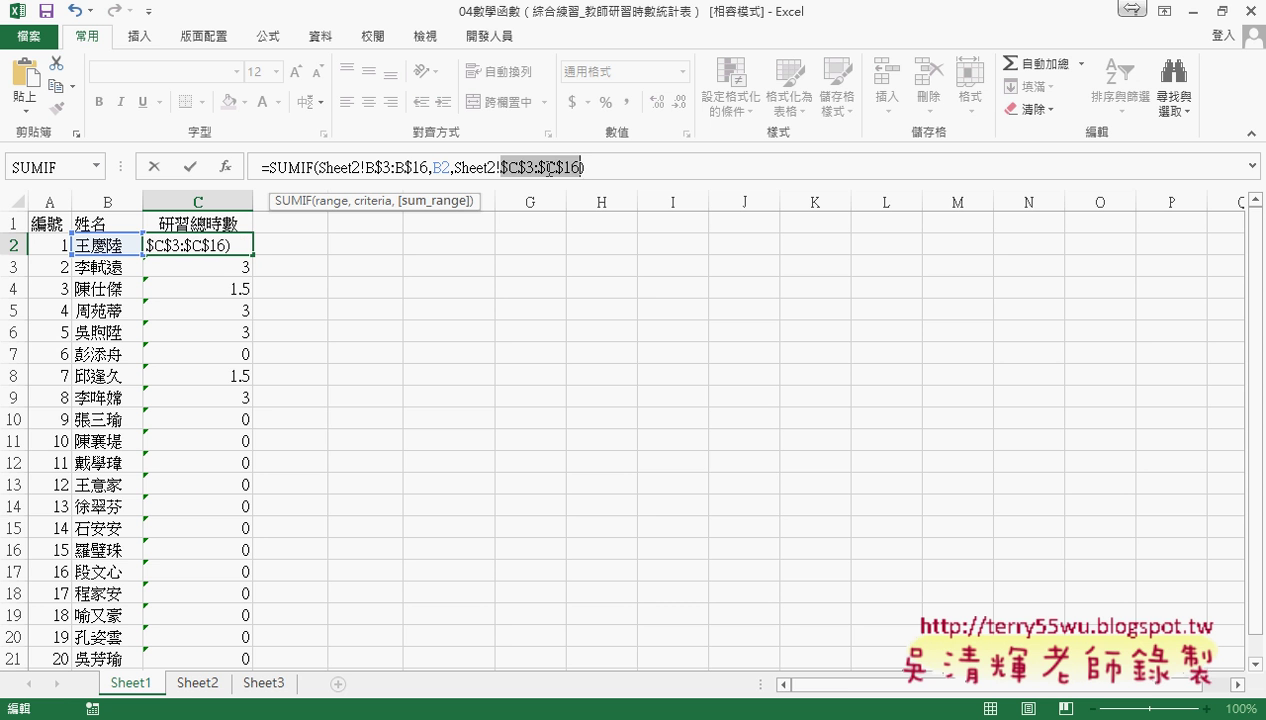
key(F4)
click(190, 167)
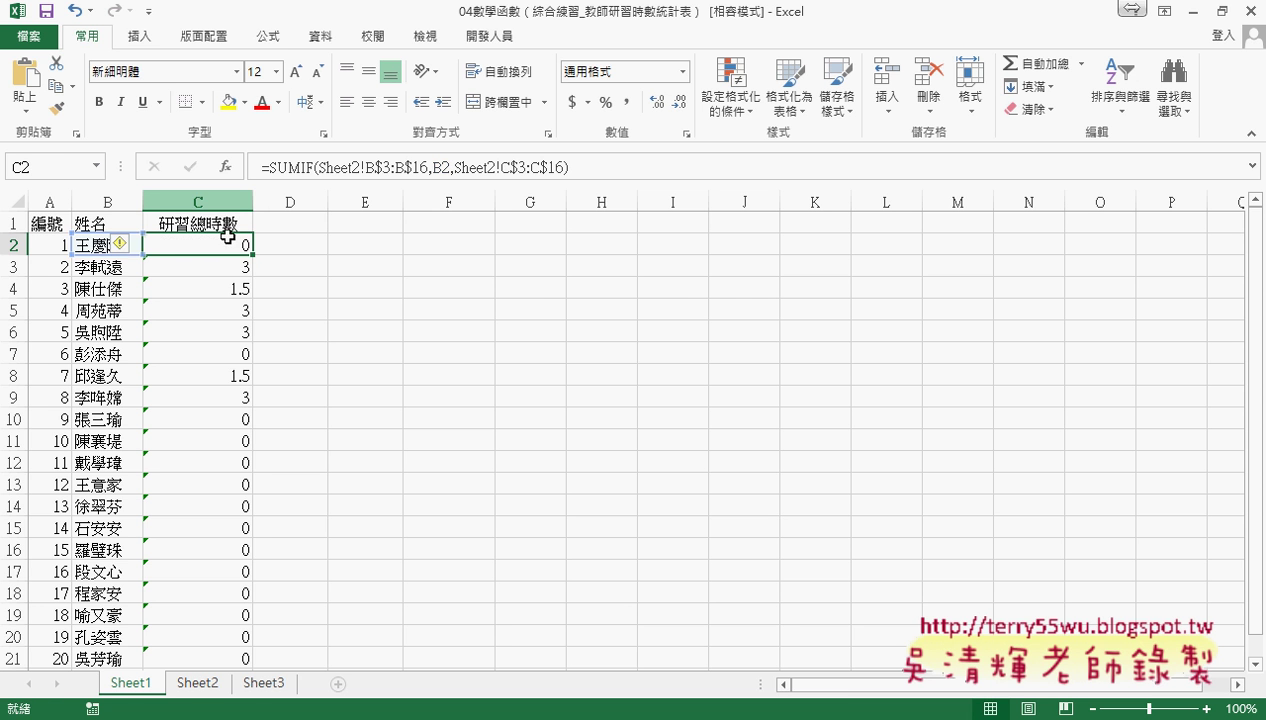
mouse_move(253, 255)
mouse_down()
mouse_move(257, 635)
mouse_move(257, 552)
mouse_up()
scroll(439, 530, up, 2)
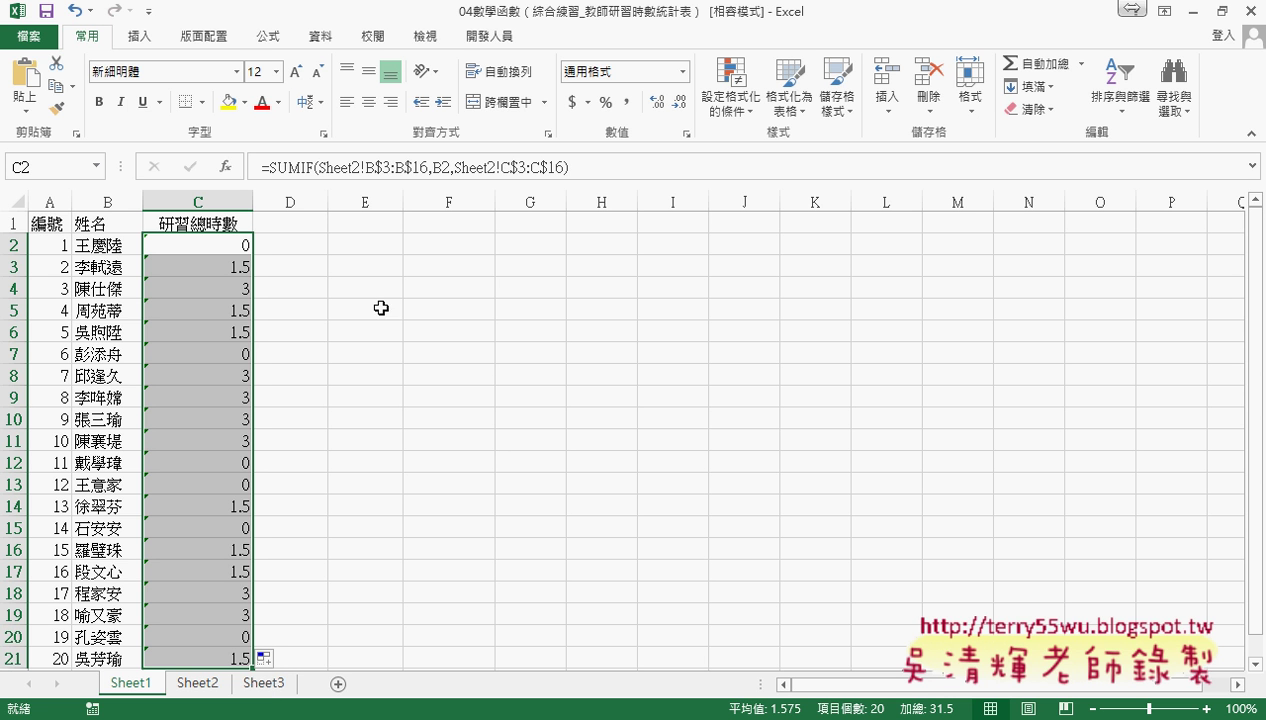
click(223, 245)
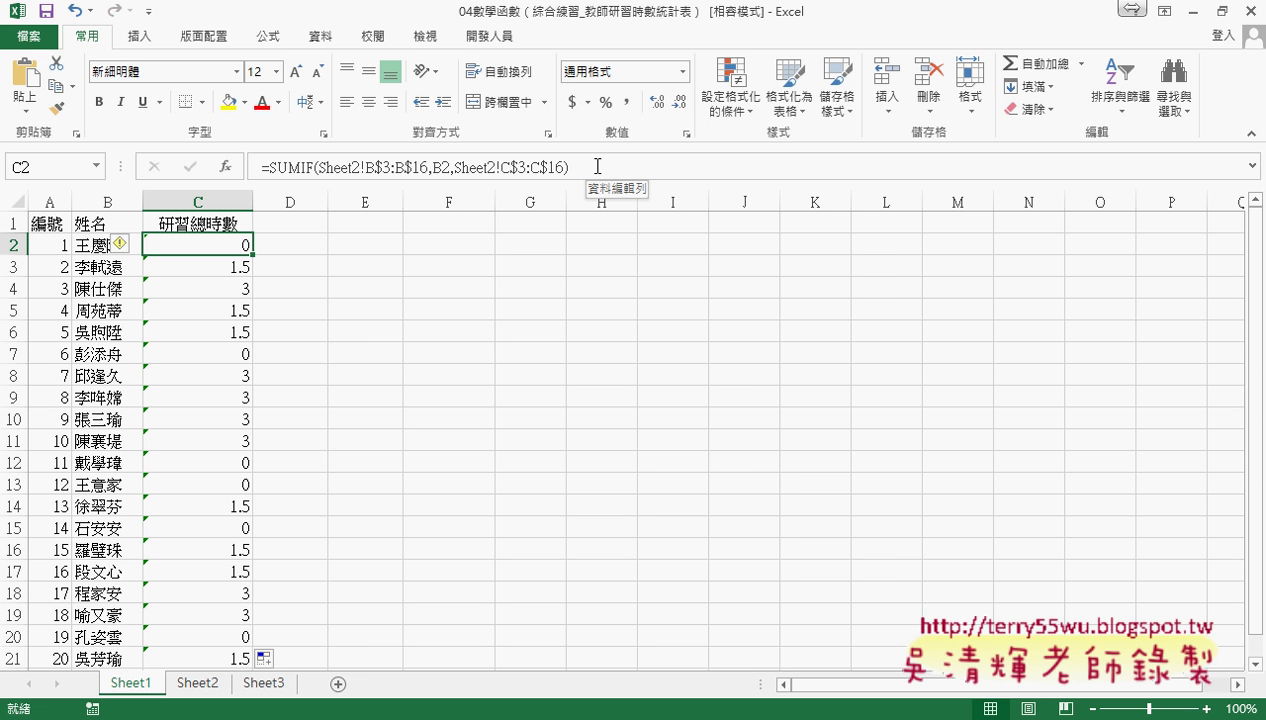
Append a plus and a pasted copy of the SUMIF to C2's formula
click(597, 165)
text(+)
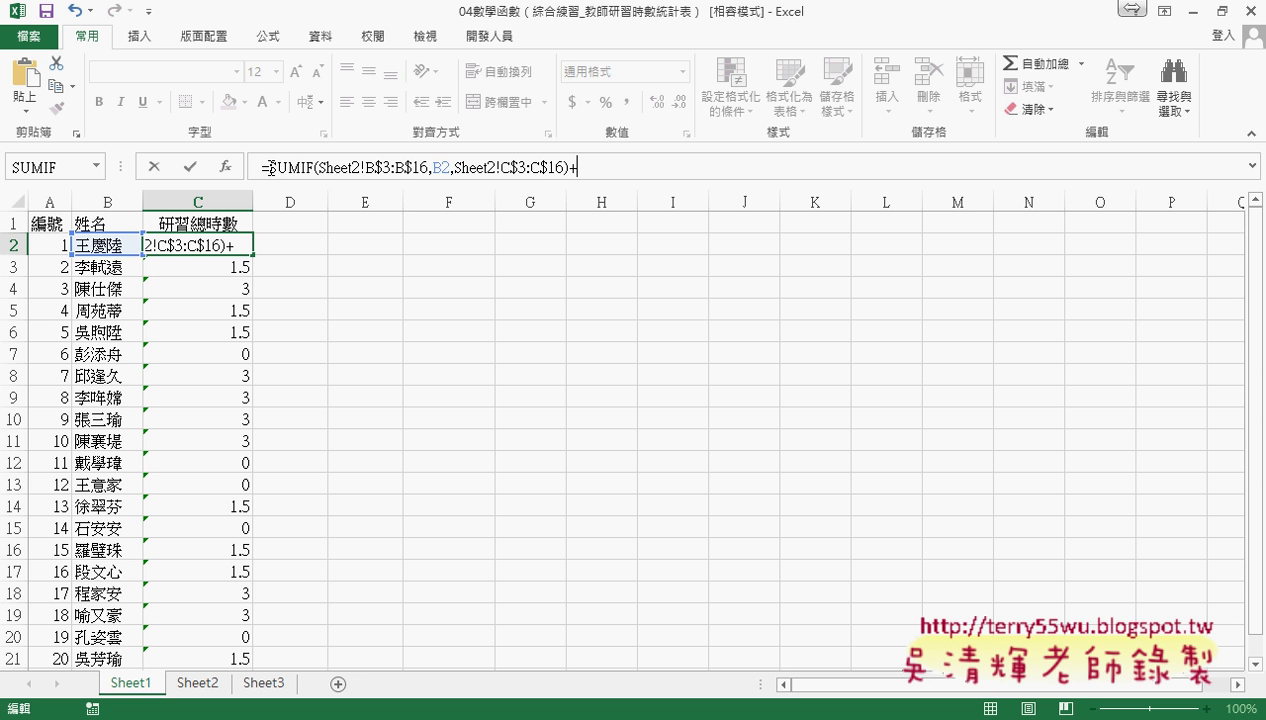
drag(268, 167, 578, 167)
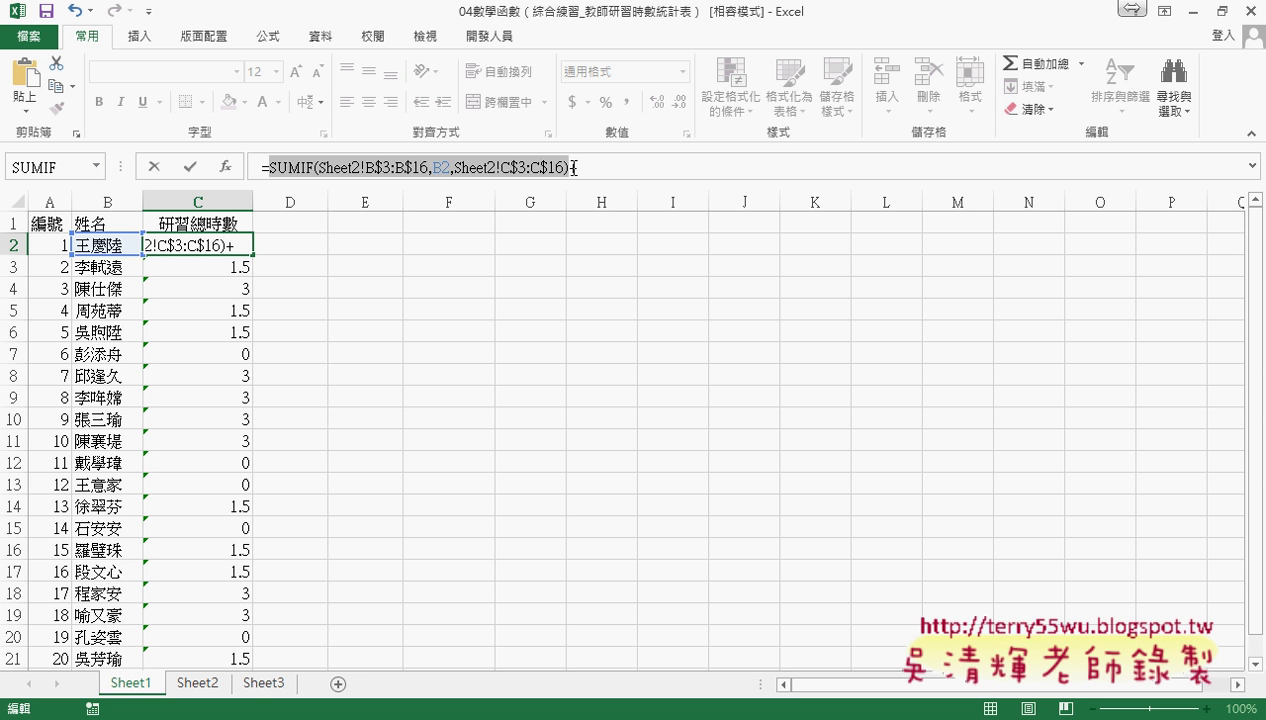
key(shift+Left)
key(ctrl+c)
click(606, 167)
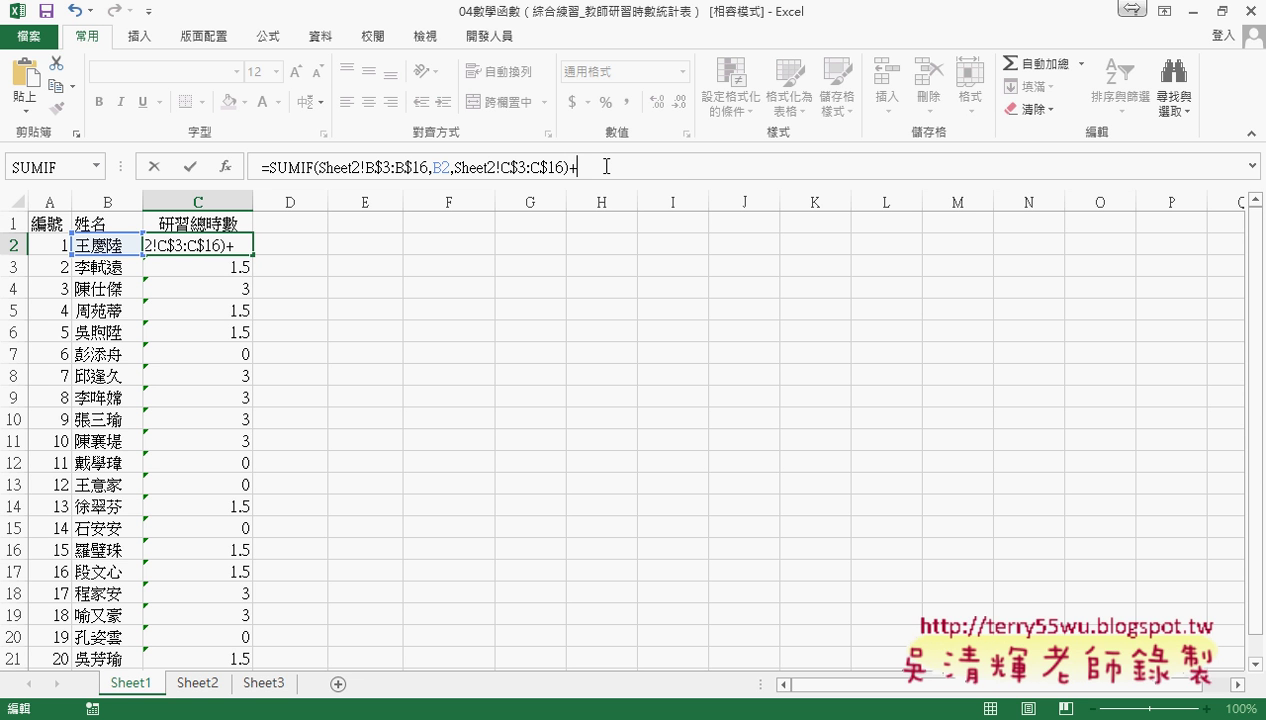
key(ctrl+v)
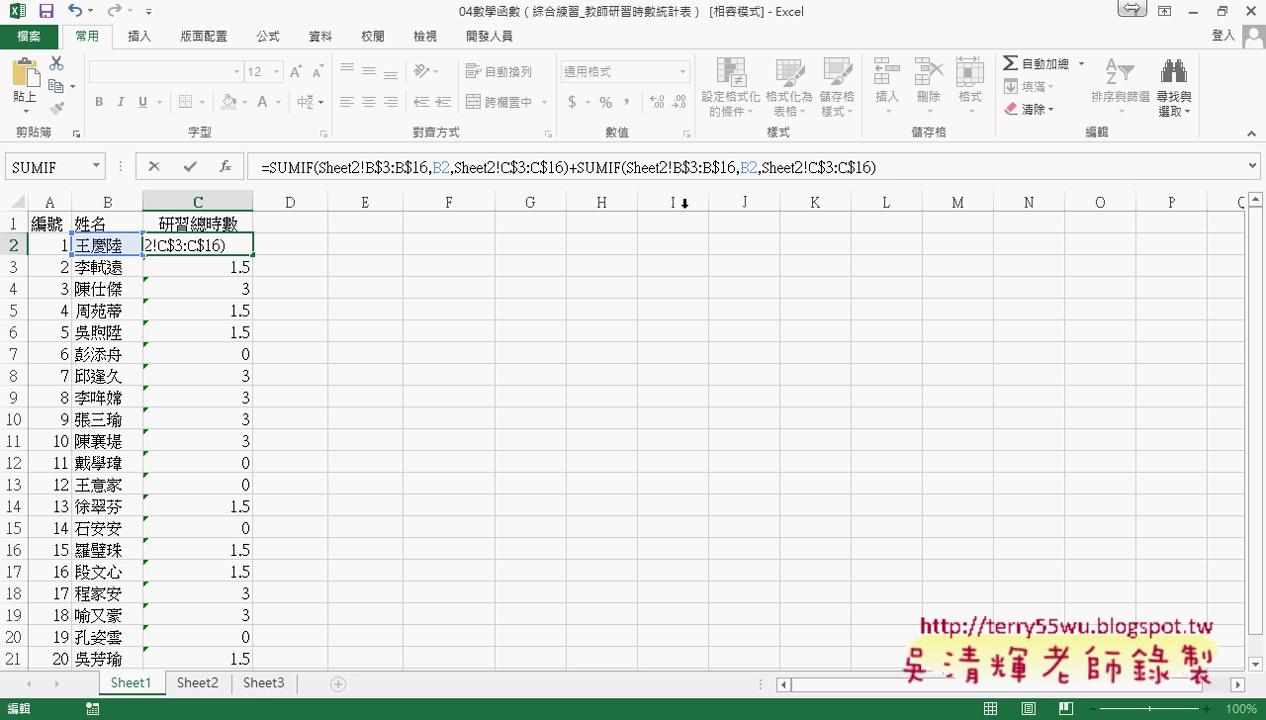
Change the second SUMIF to Sheet3!B$3:B$14 and Sheet3!C$3:C$14
click(665, 167)
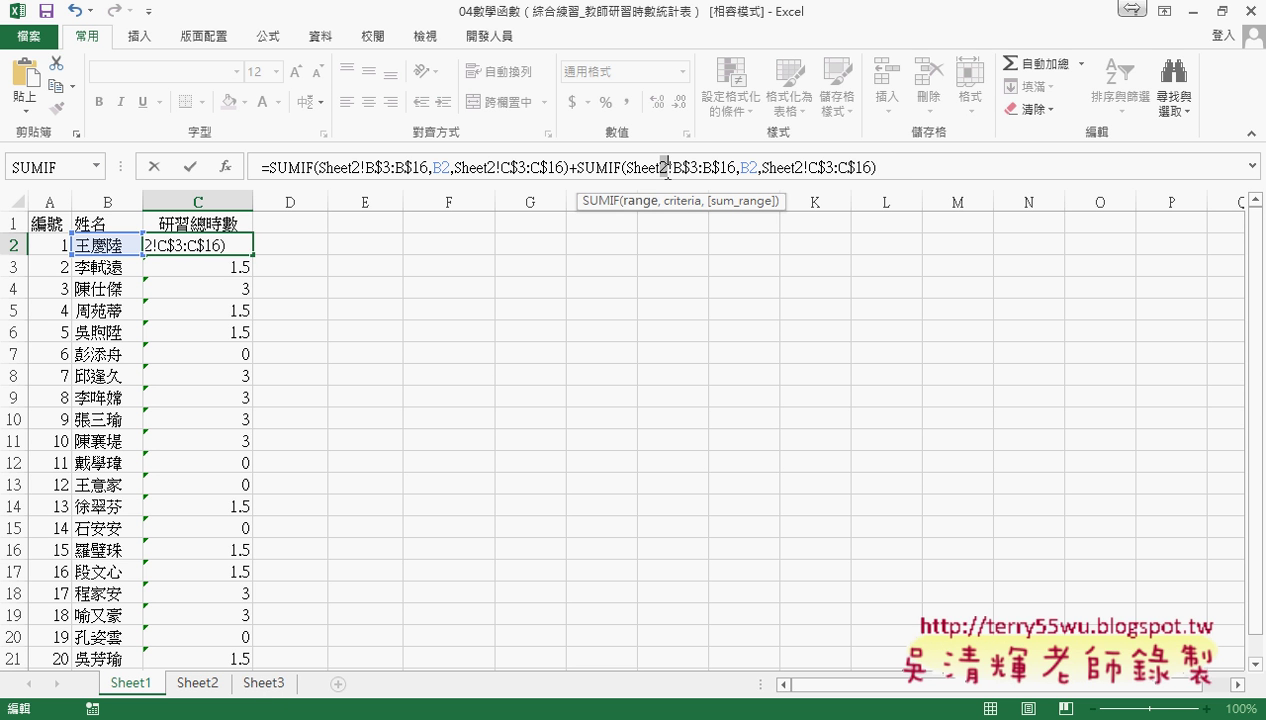
text(3)
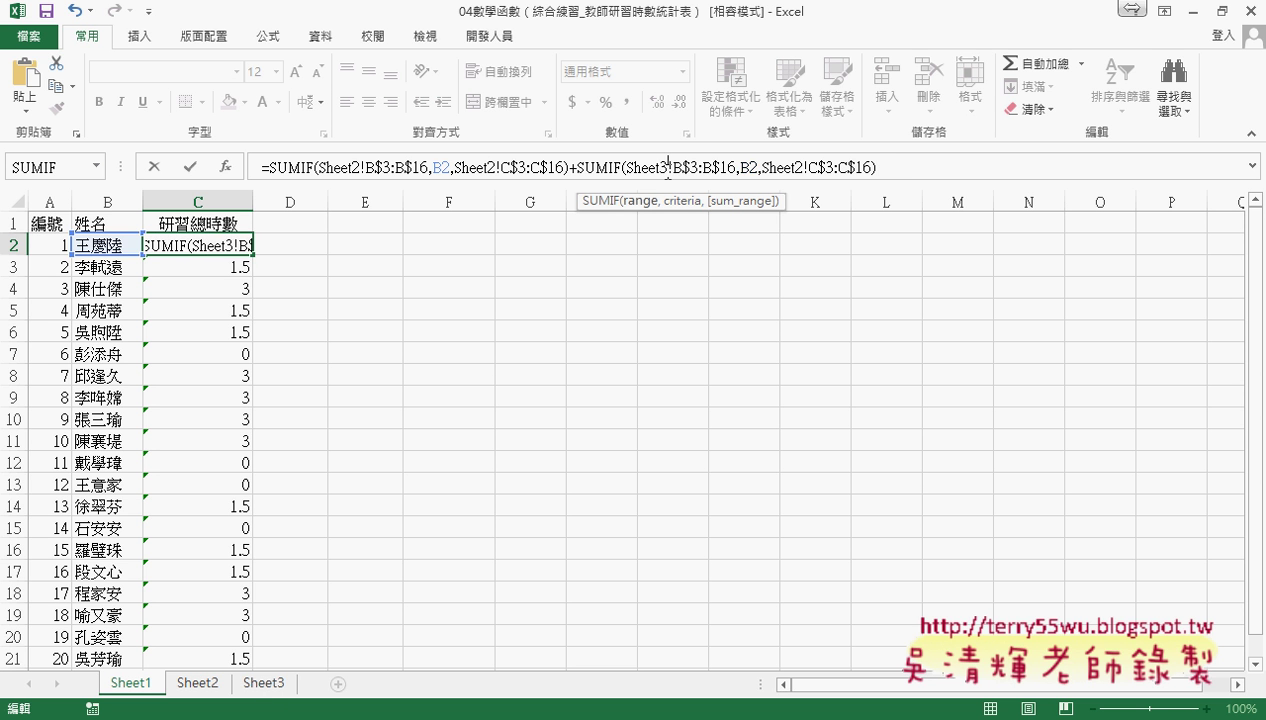
click(732, 167)
key(BackSpace)
text(4)
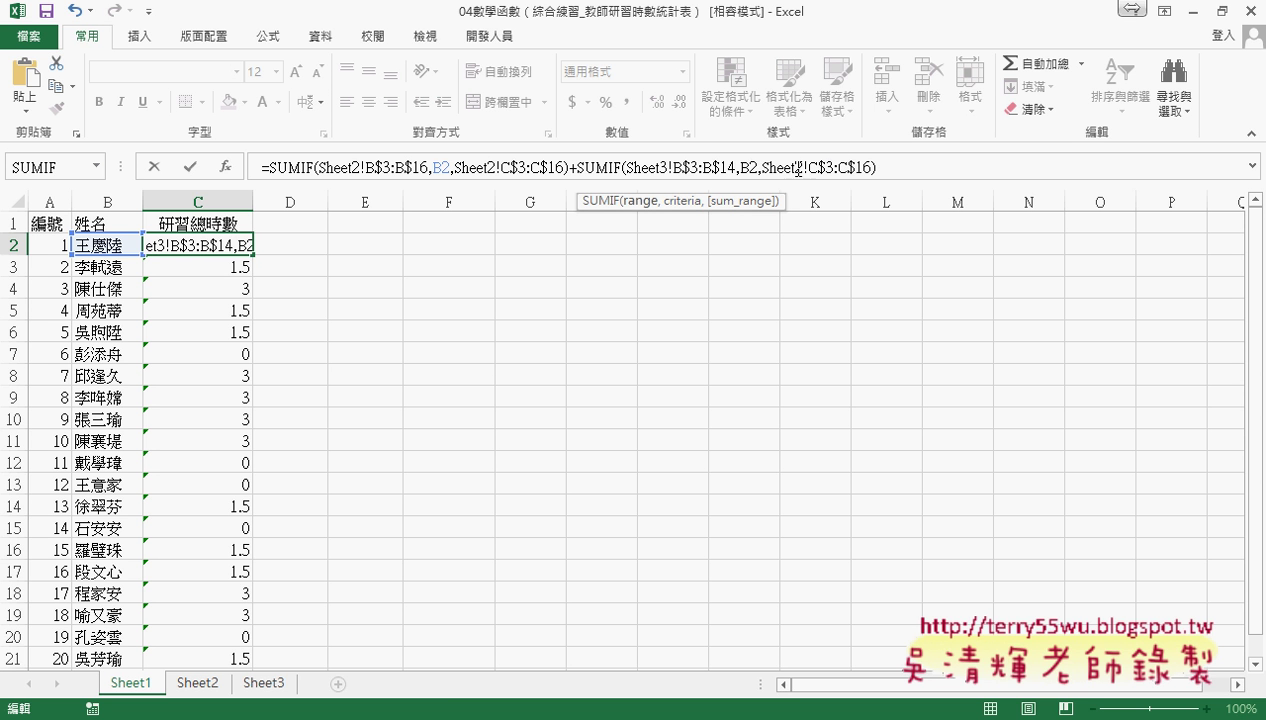
click(797, 167)
key(BackSpace)
text(3)
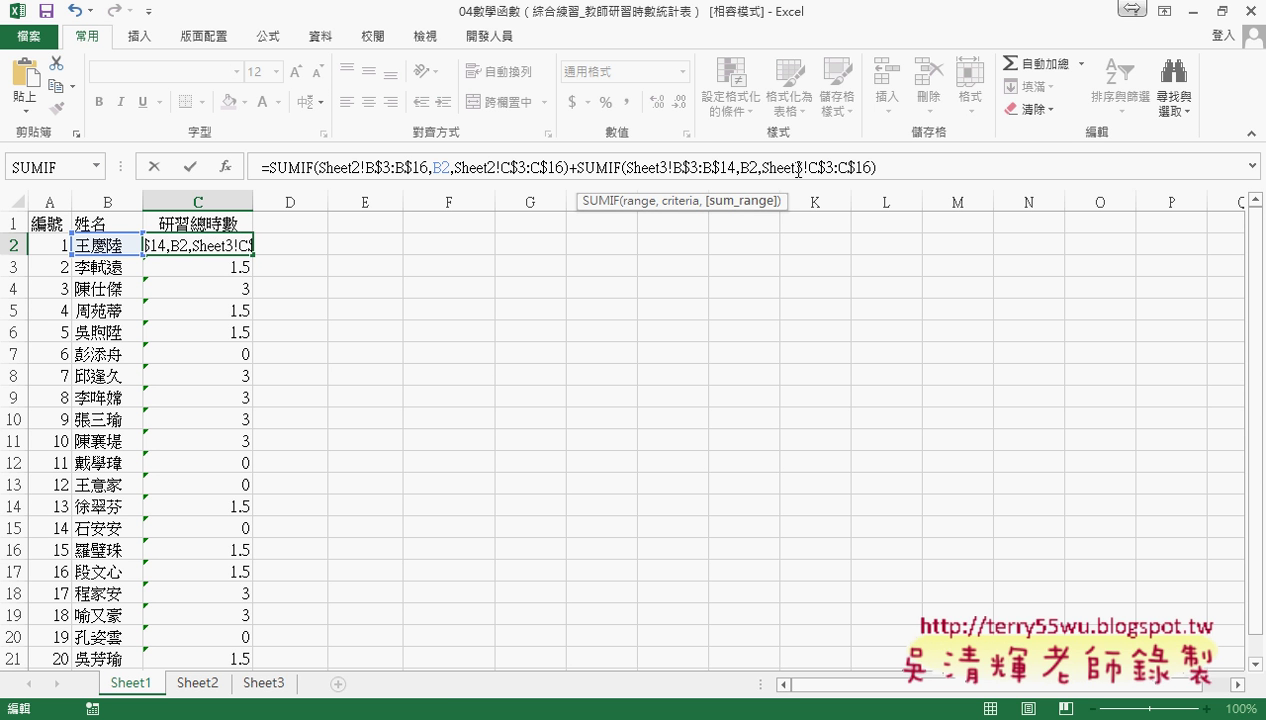
click(862, 167)
key(BackSpace)
text(4)
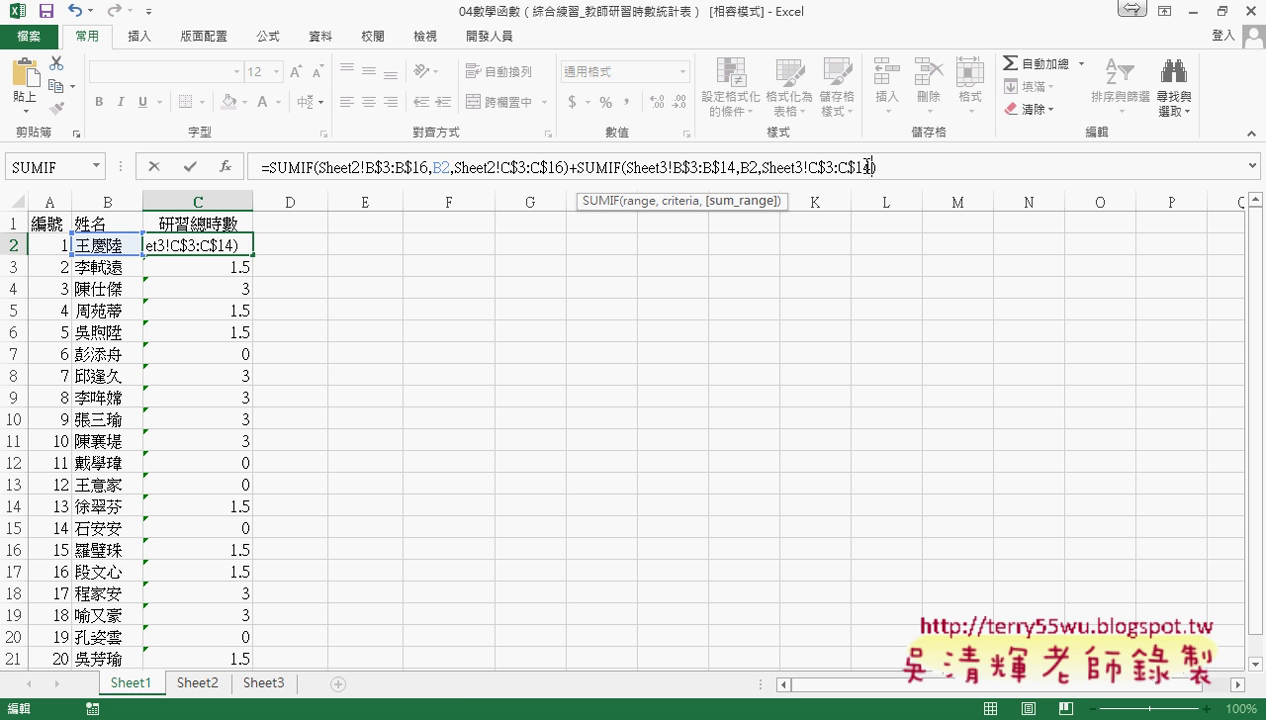
Confirm the two-part formula in C2 and fill it down to C21
drag(271, 170, 870, 168)
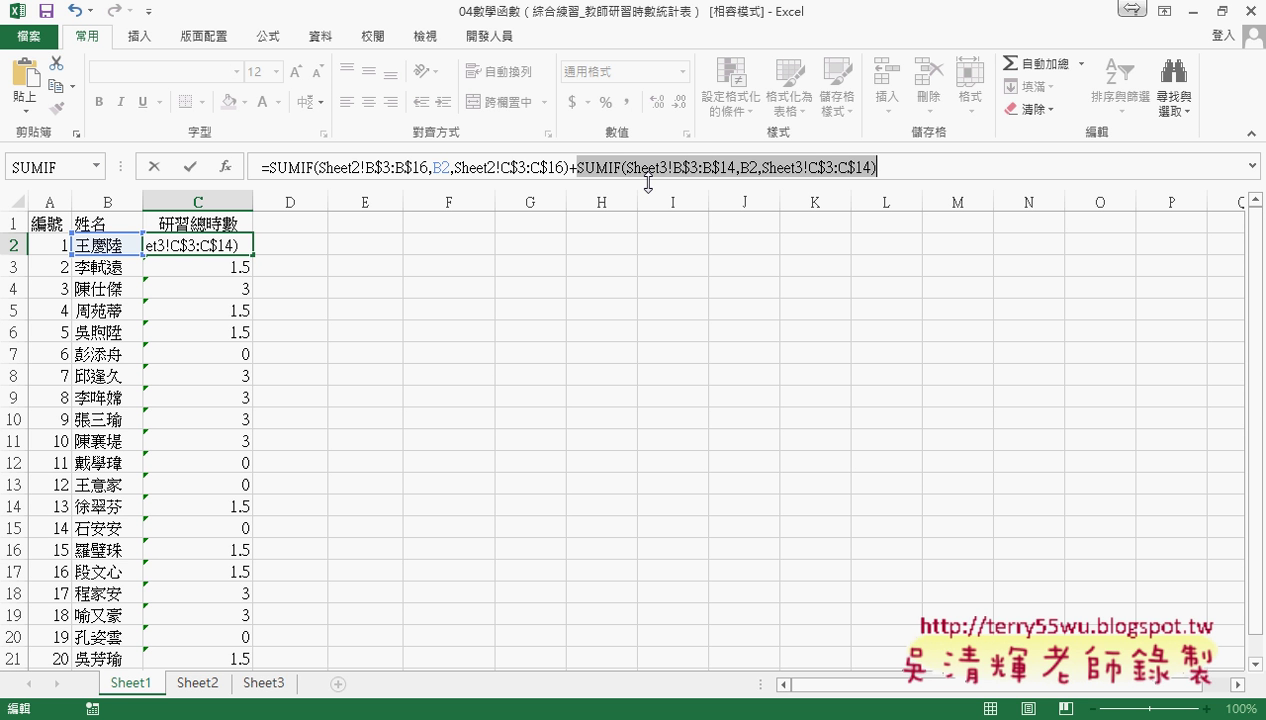
click(191, 168)
mouse_move(252, 254)
mouse_down()
mouse_move(275, 581)
mouse_move(264, 600)
mouse_up()
Scroll back to the top to view the combined totals in column C
scroll(630, 535, up, 1)
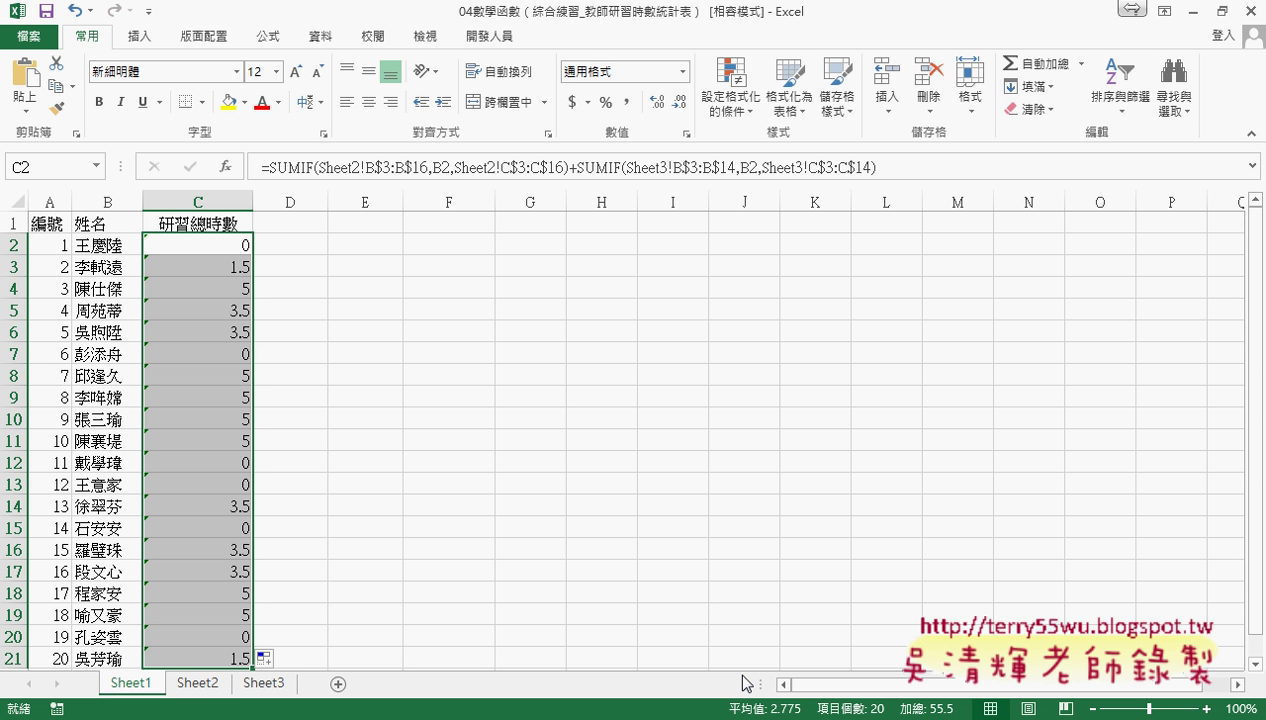
click(198, 683)
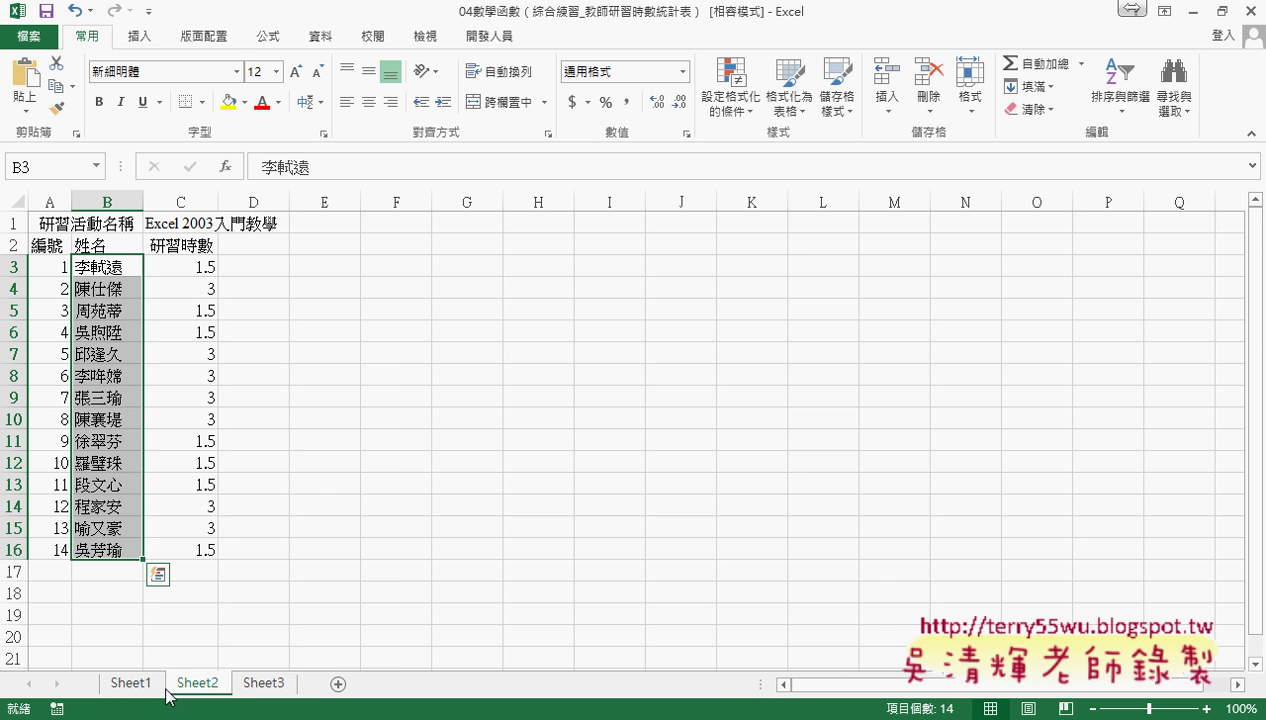
click(133, 684)
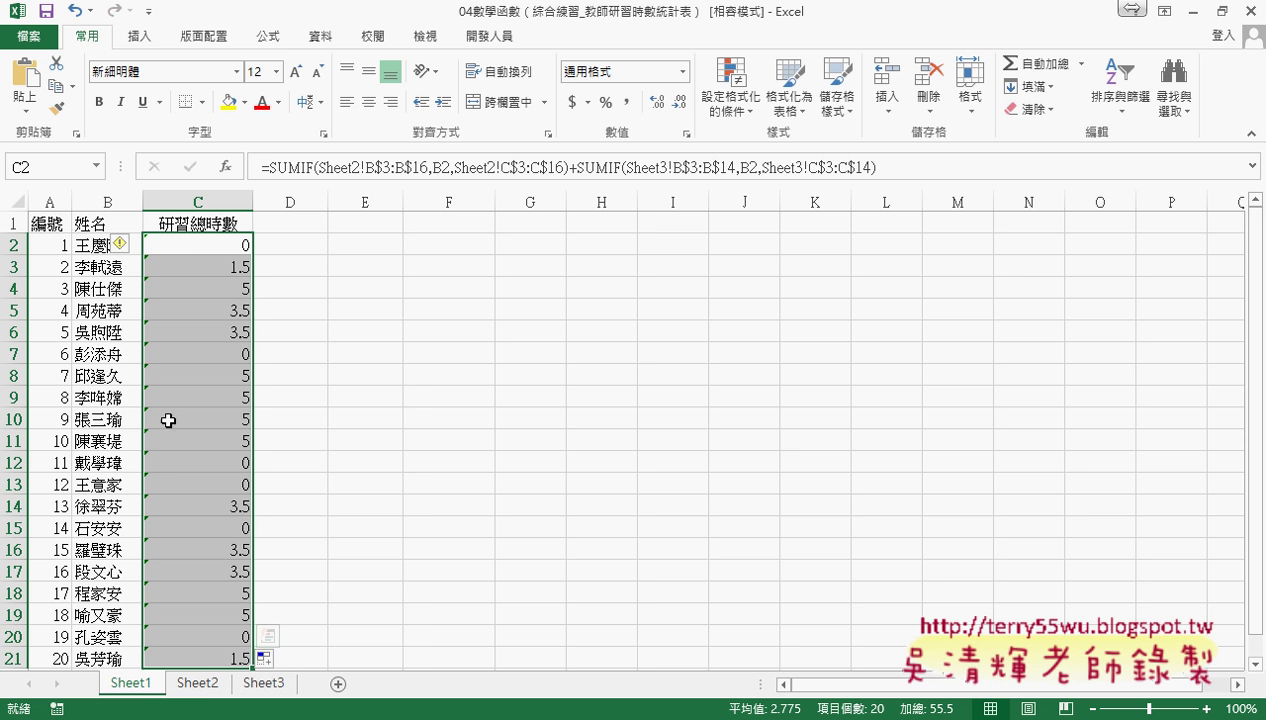
click(198, 684)
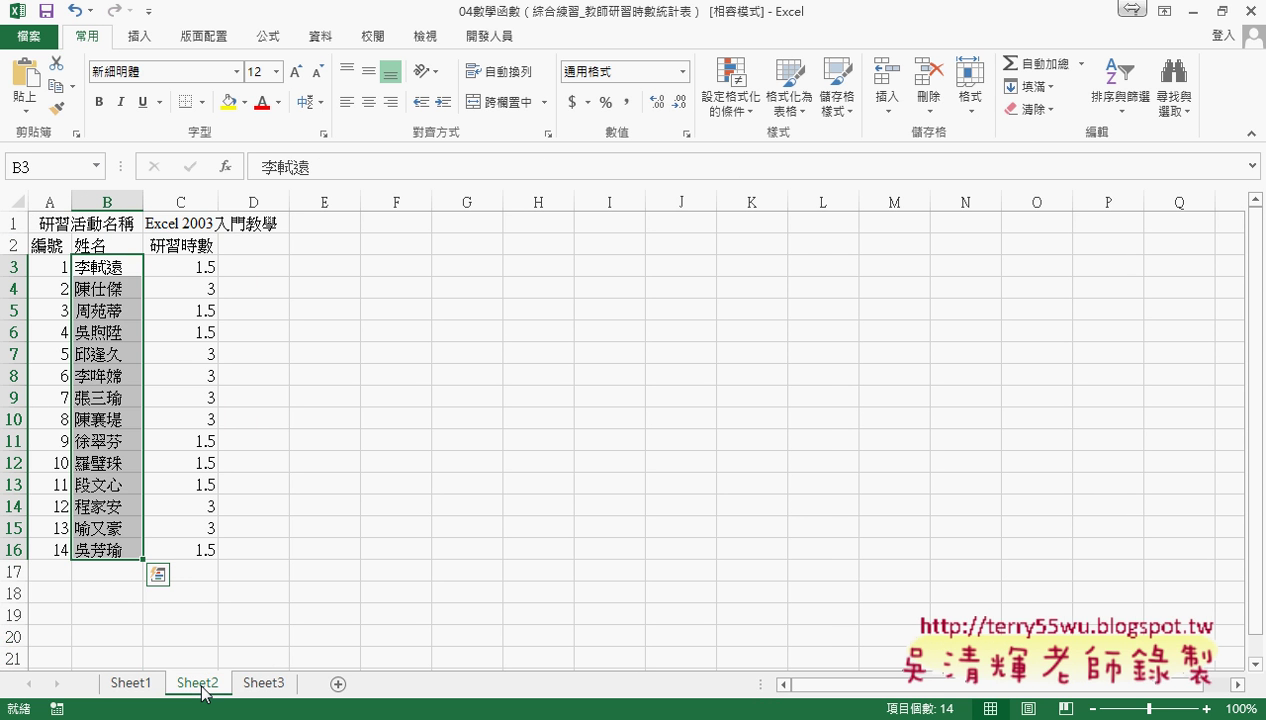
click(262, 684)
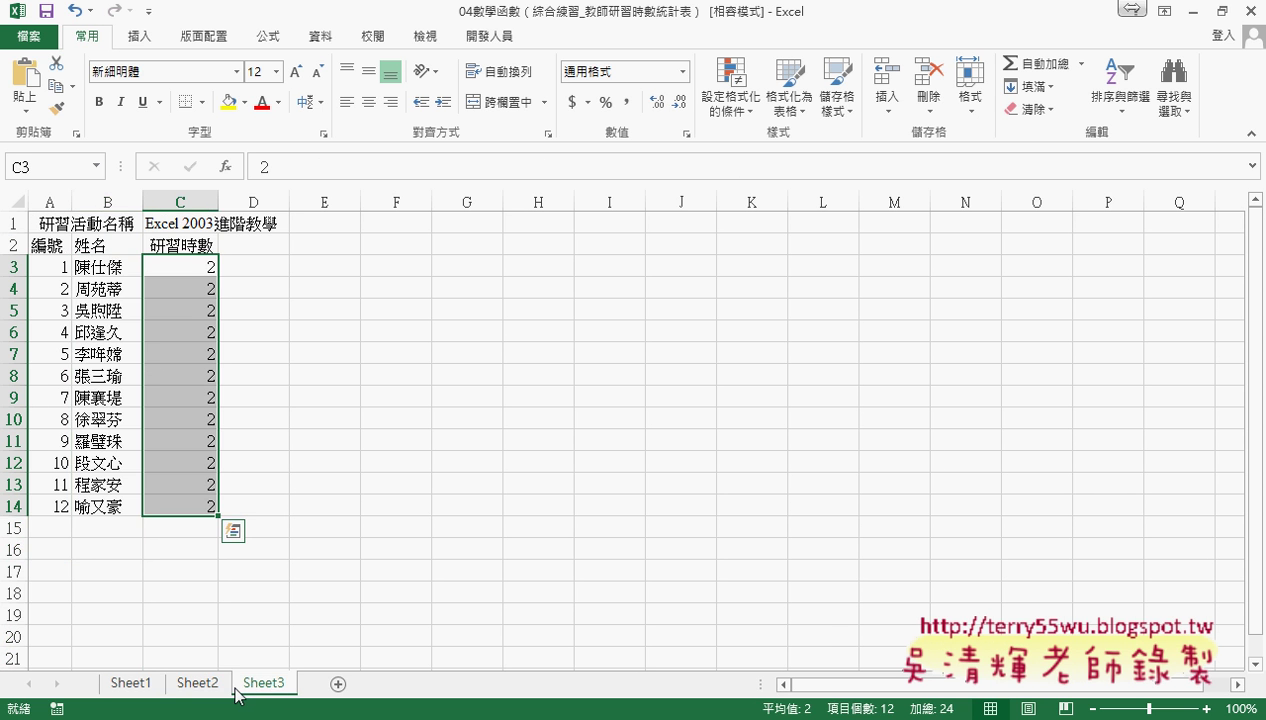
click(137, 684)
click(245, 246)
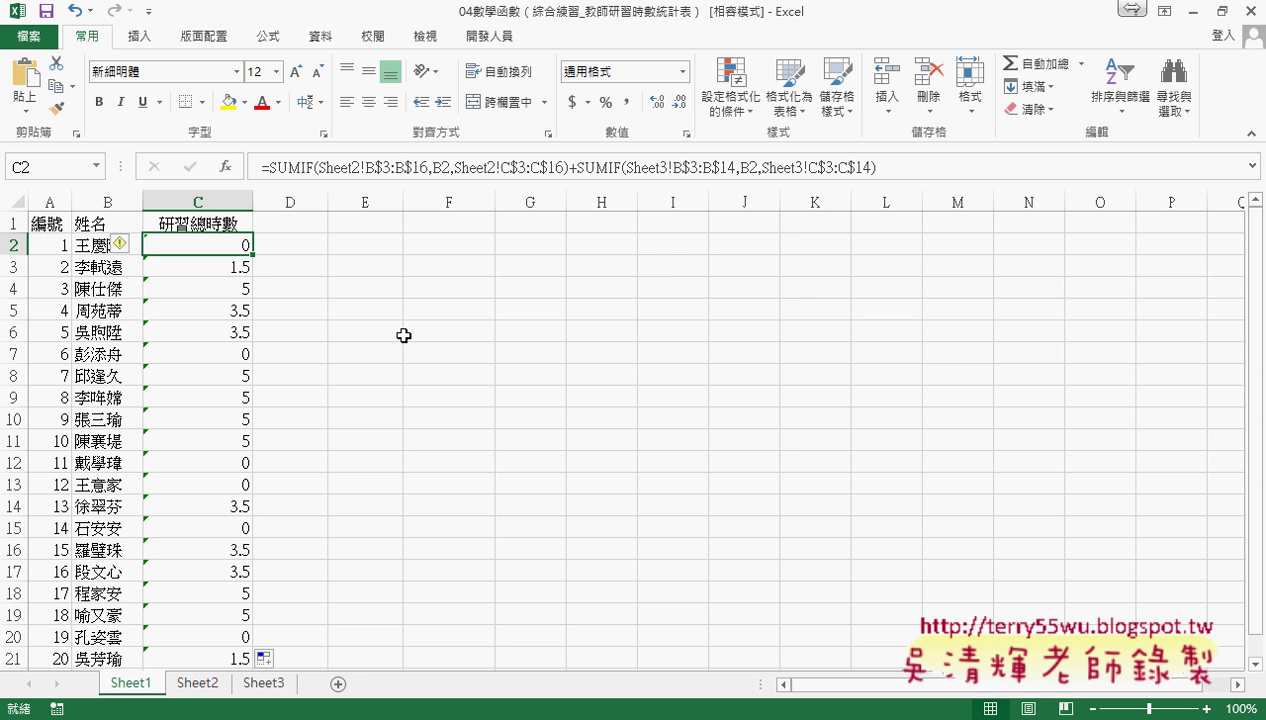
key(ctrl+minus)
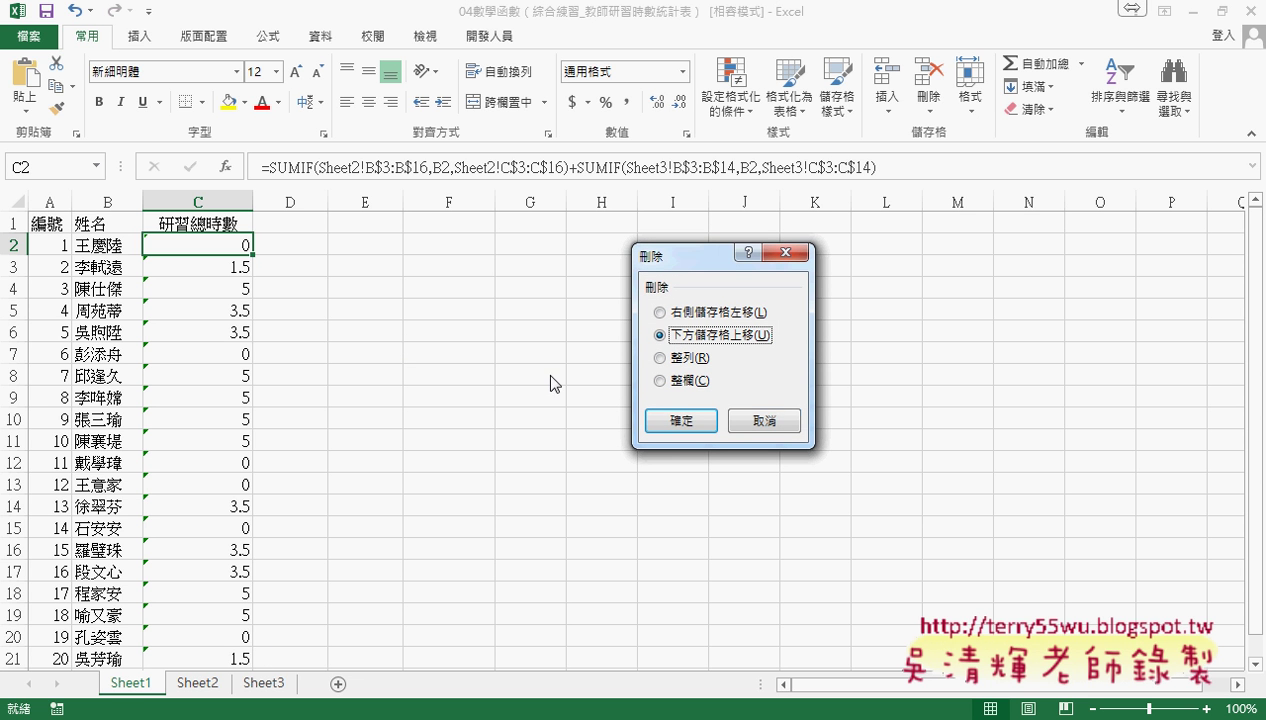
click(767, 423)
click(1092, 708)
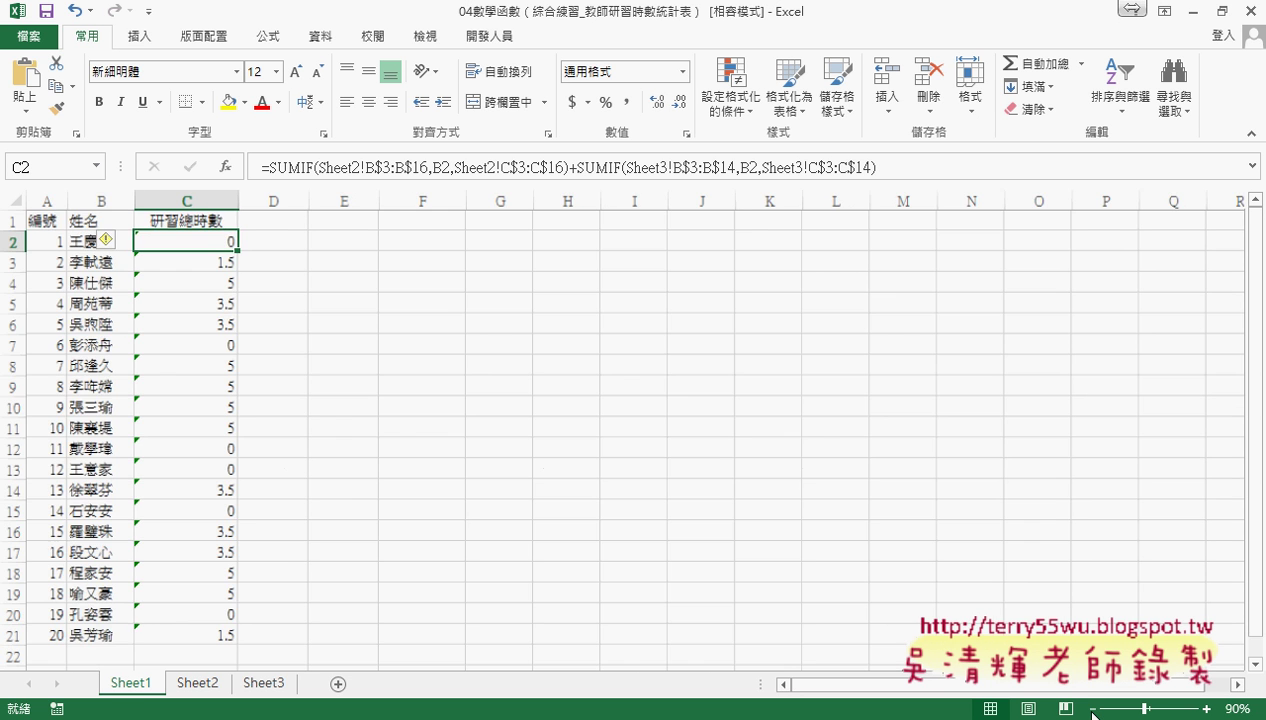
drag(204, 245, 204, 621)
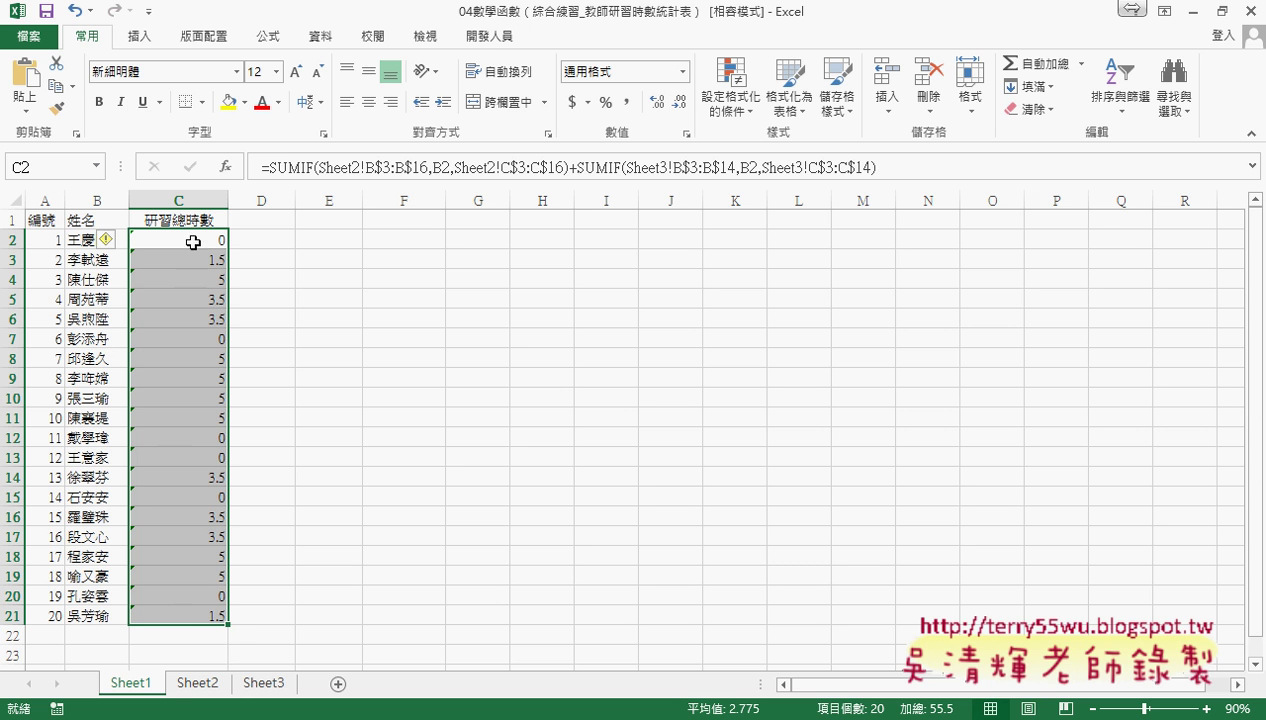
Select the whole sheet and clear Locked on the Format Cells Protection tab
click(16, 201)
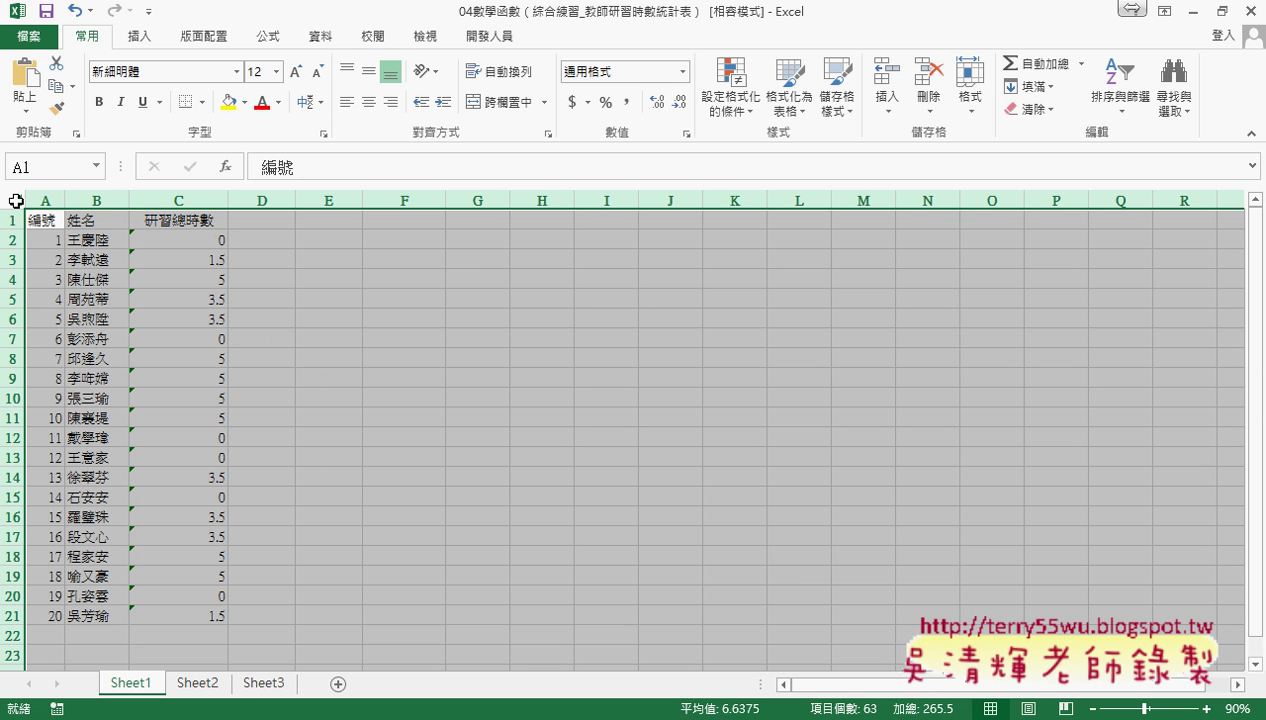
right_click(343, 271)
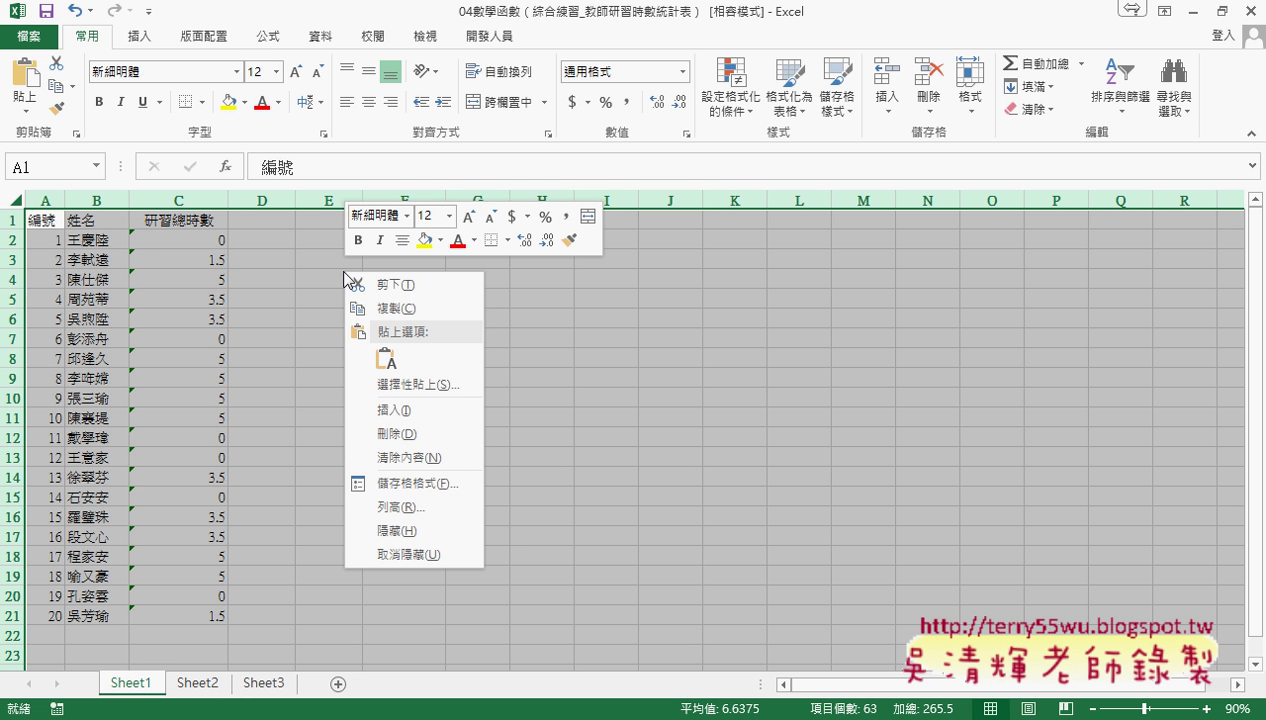
click(418, 483)
drag(492, 213, 637, 175)
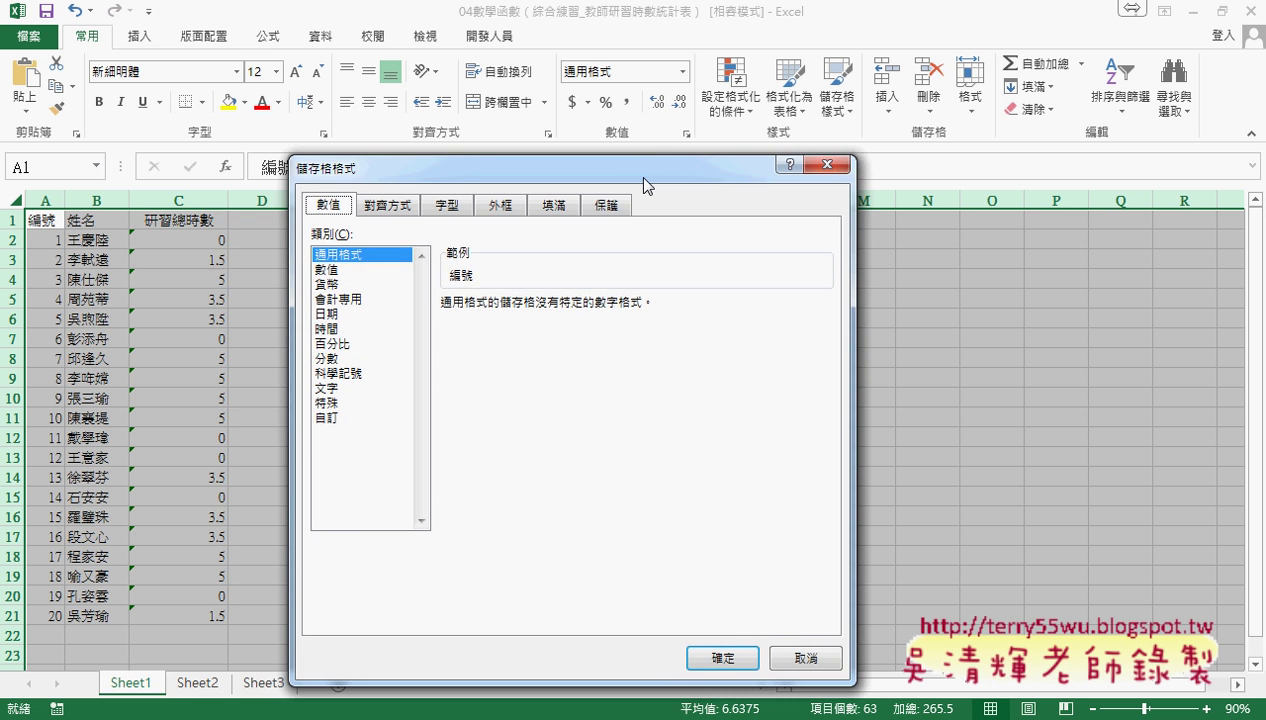
click(607, 203)
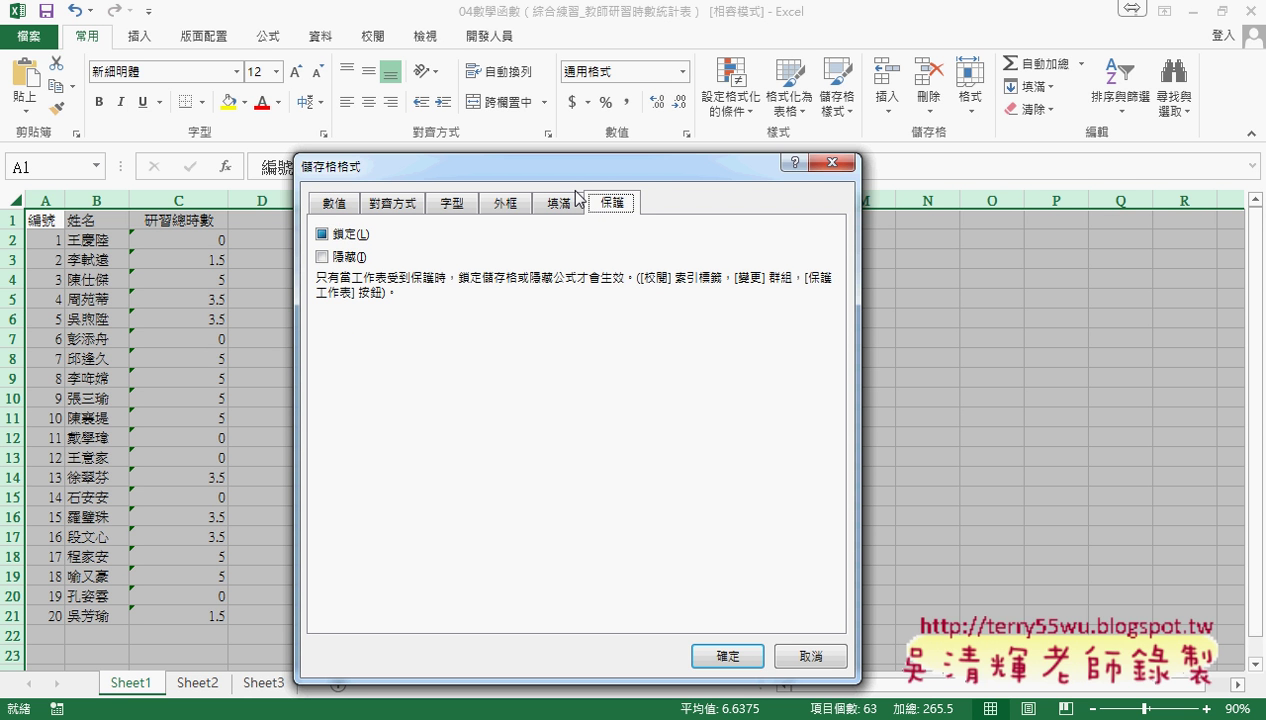
click(338, 205)
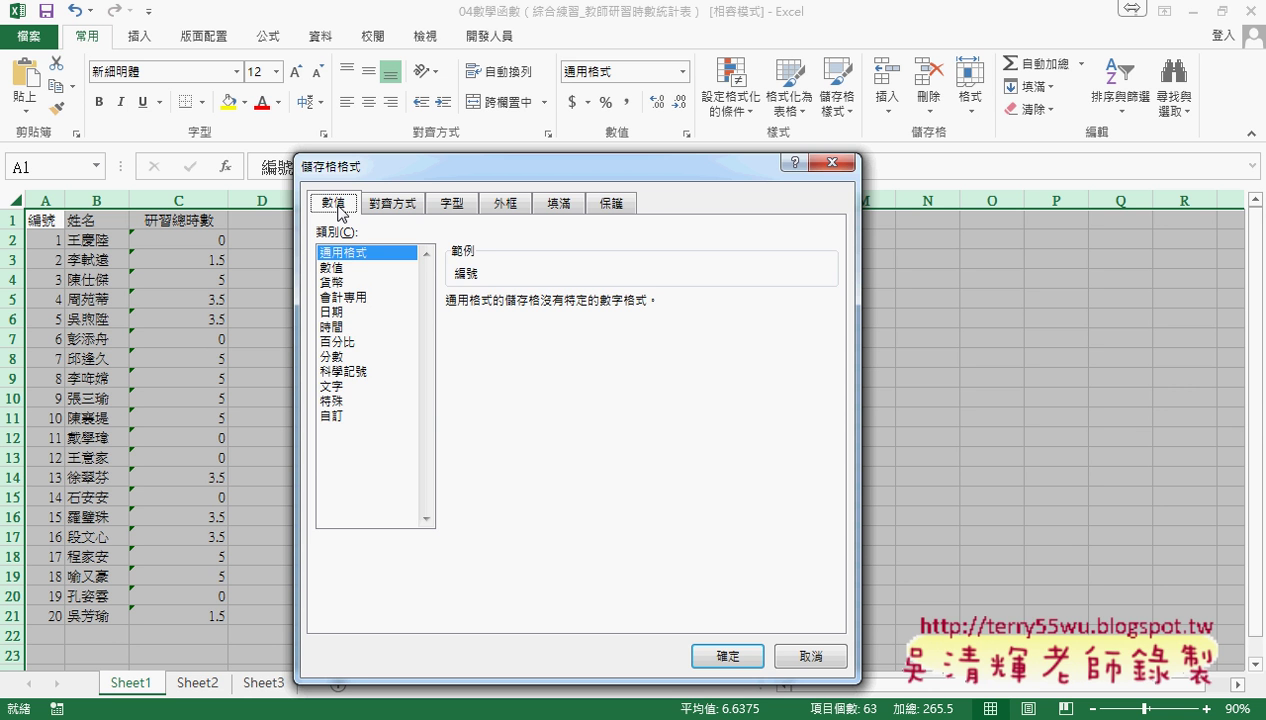
click(605, 206)
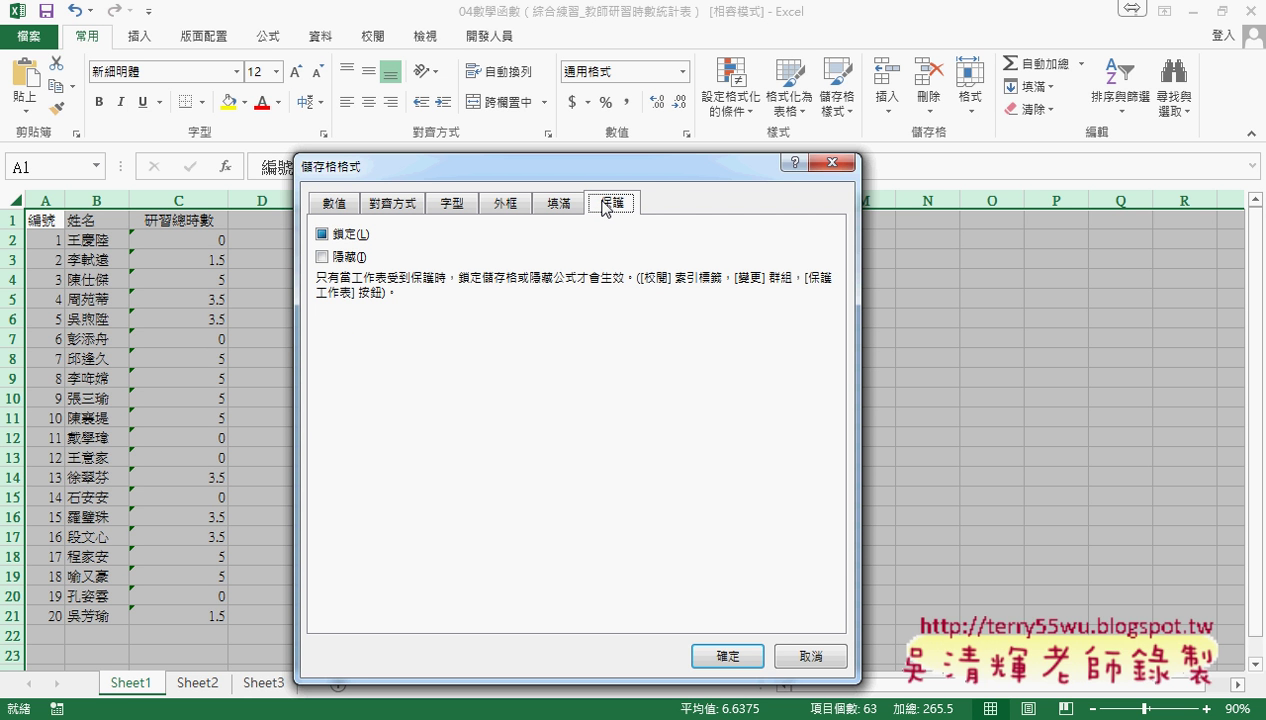
click(322, 234)
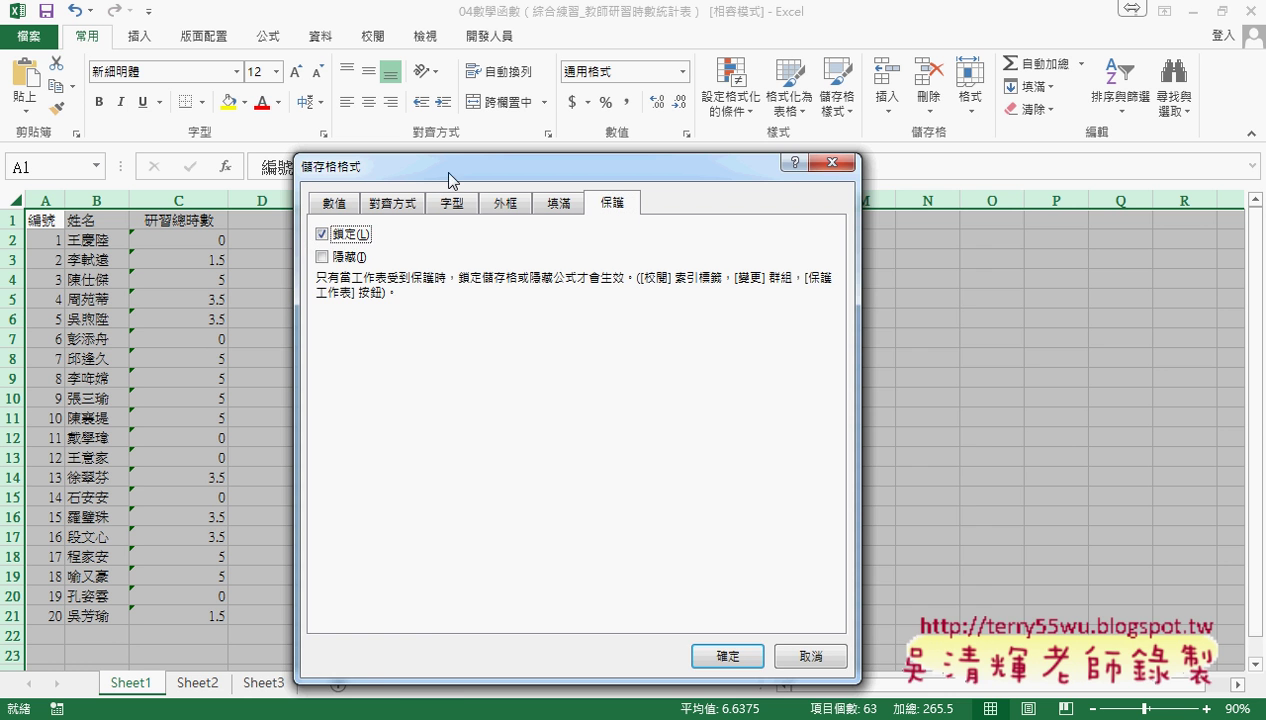
drag(458, 168, 606, 165)
click(474, 238)
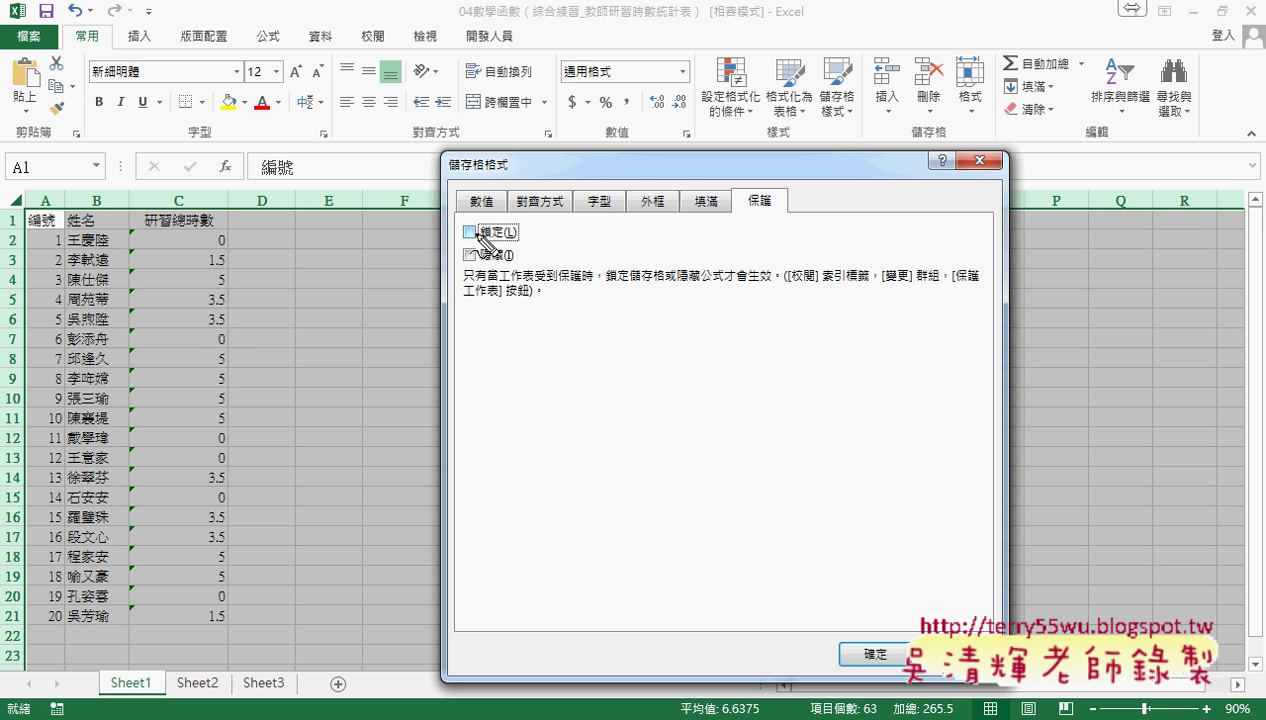
Annotate columns B and C and the Locked and Hidden options, then confirm with OK
drag(108, 228, 108, 596)
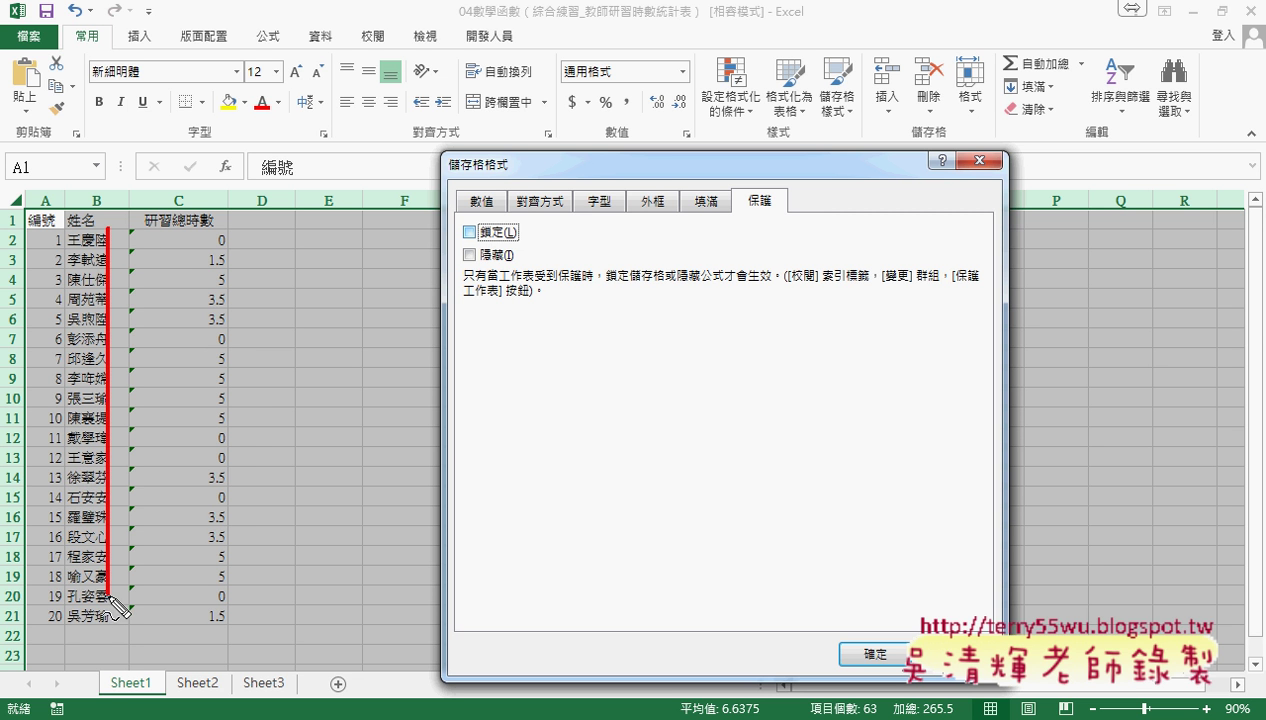
mouse_move(138, 226)
mouse_down()
mouse_move(130, 634)
mouse_move(110, 584)
mouse_up()
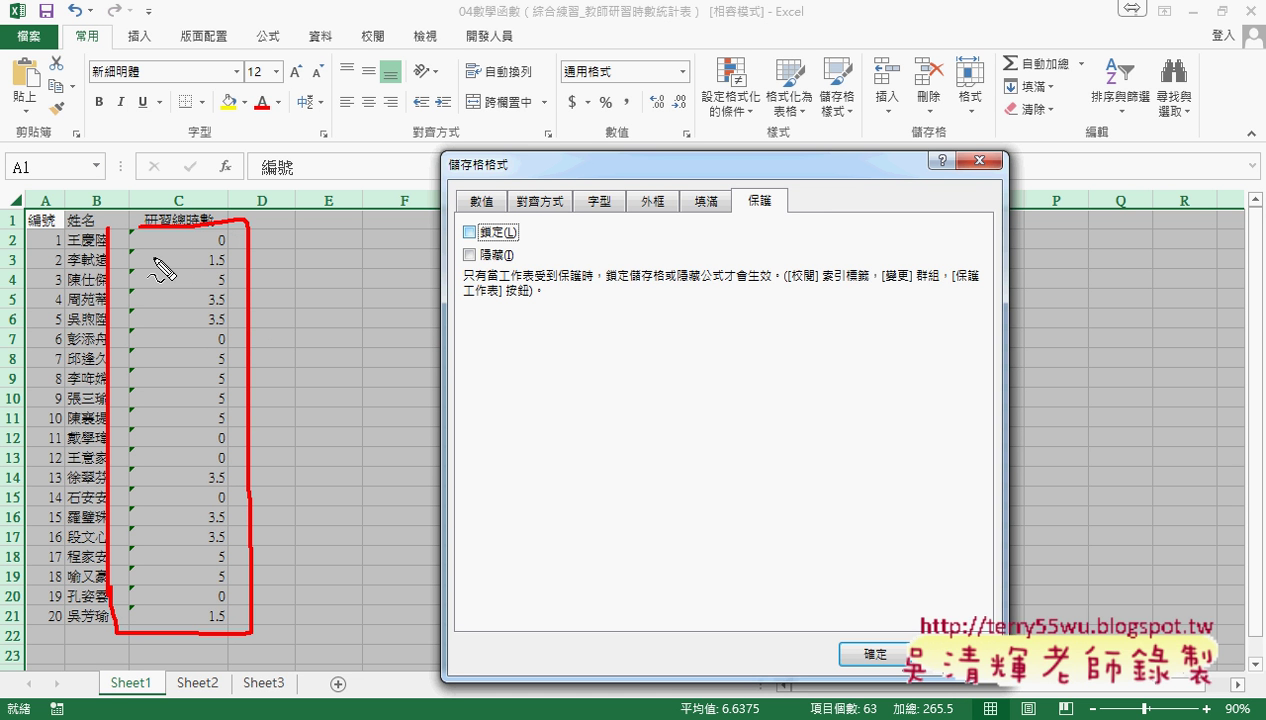
drag(340, 175, 350, 188)
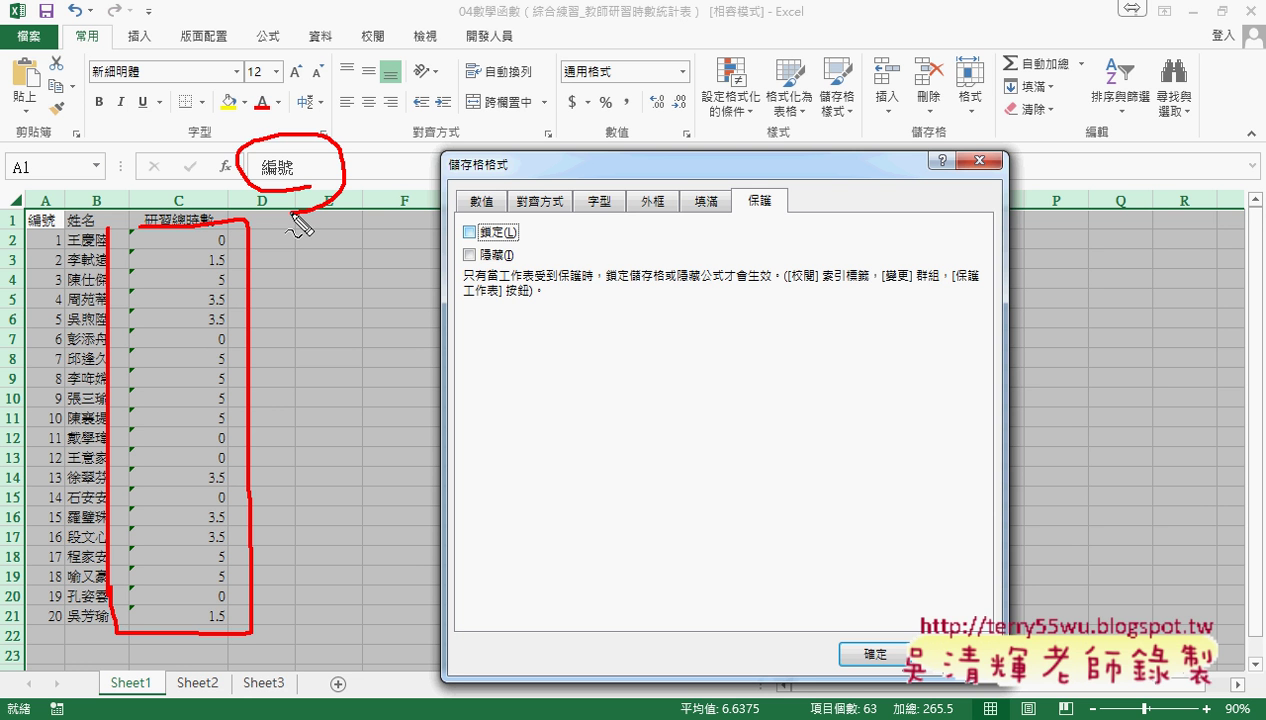
drag(462, 268, 521, 268)
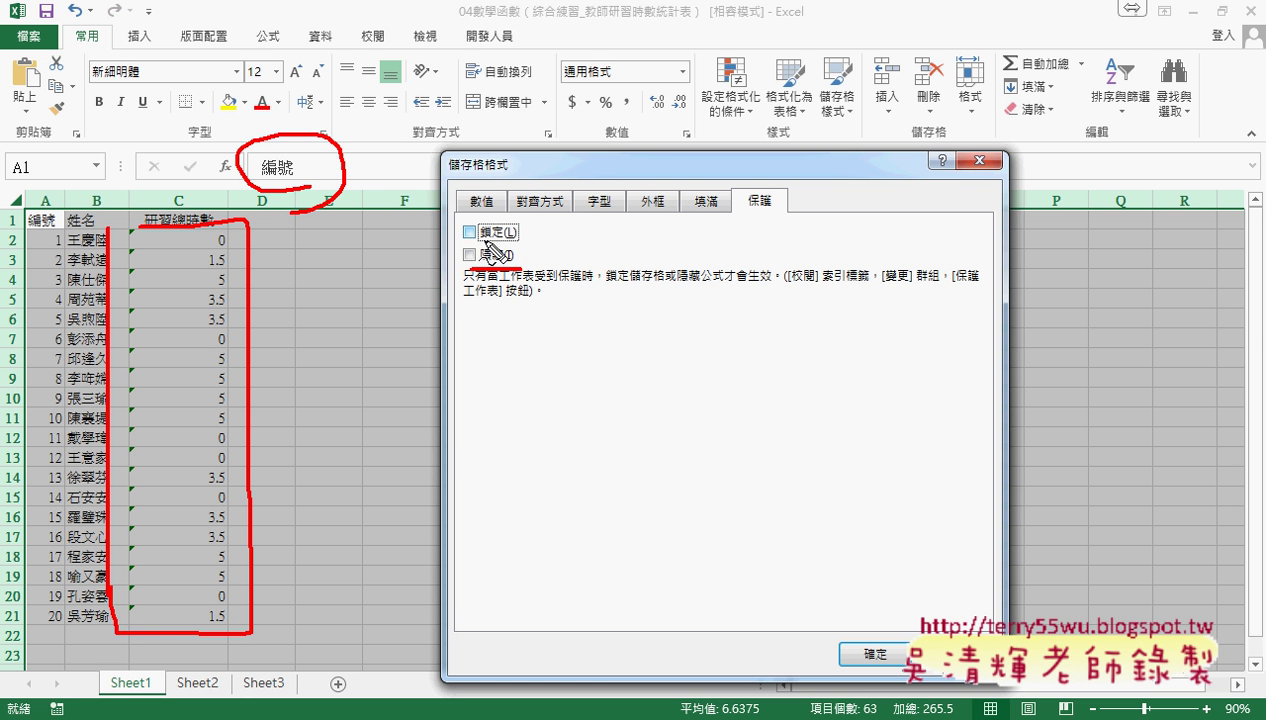
drag(460, 243, 515, 242)
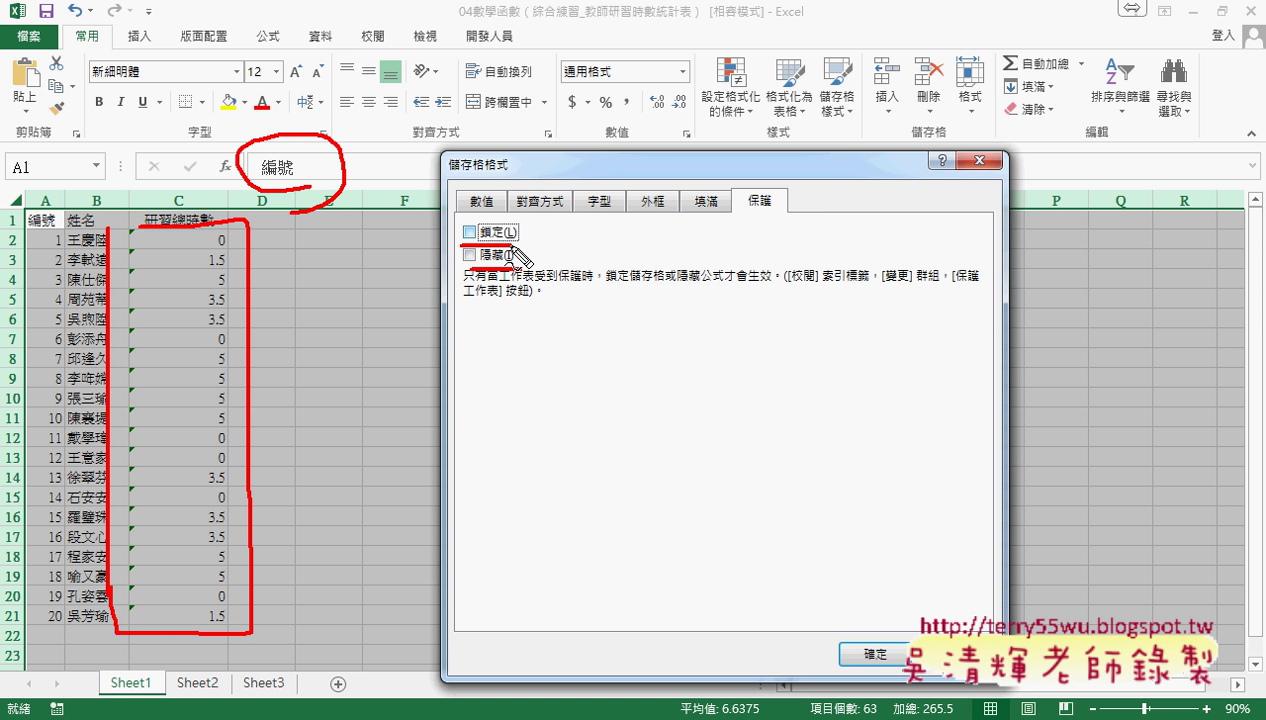
key(Escape)
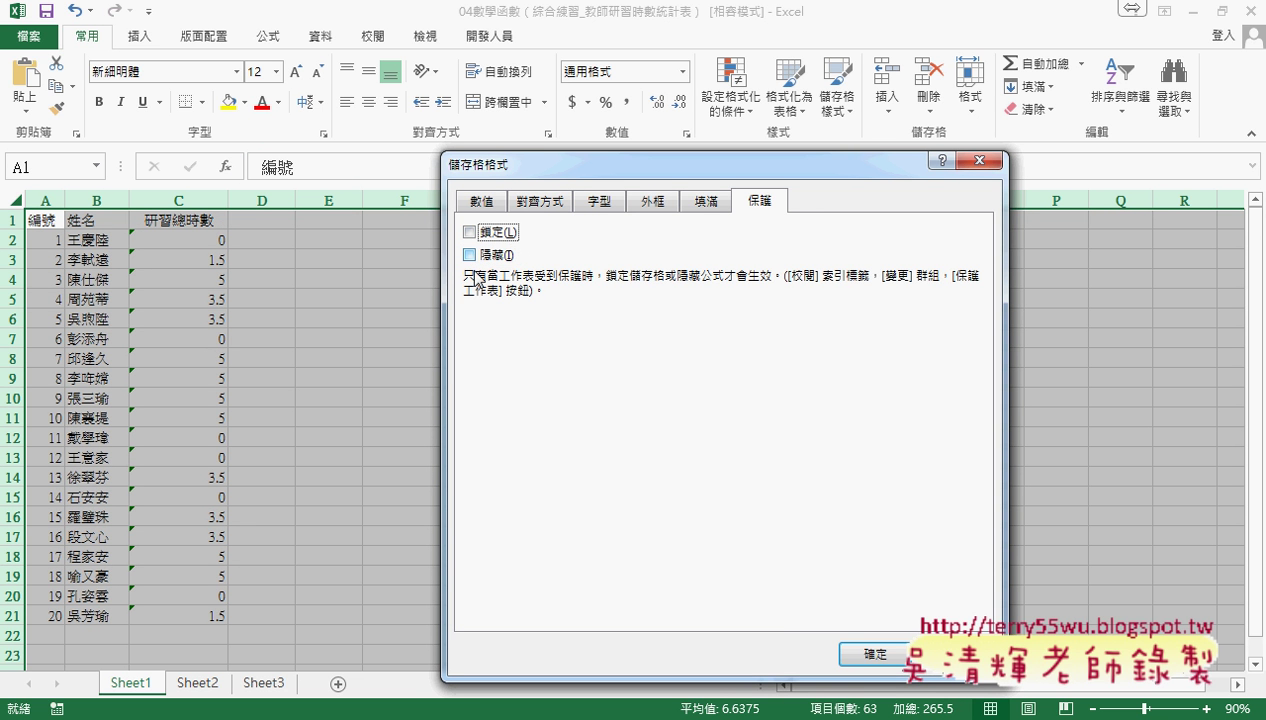
click(857, 660)
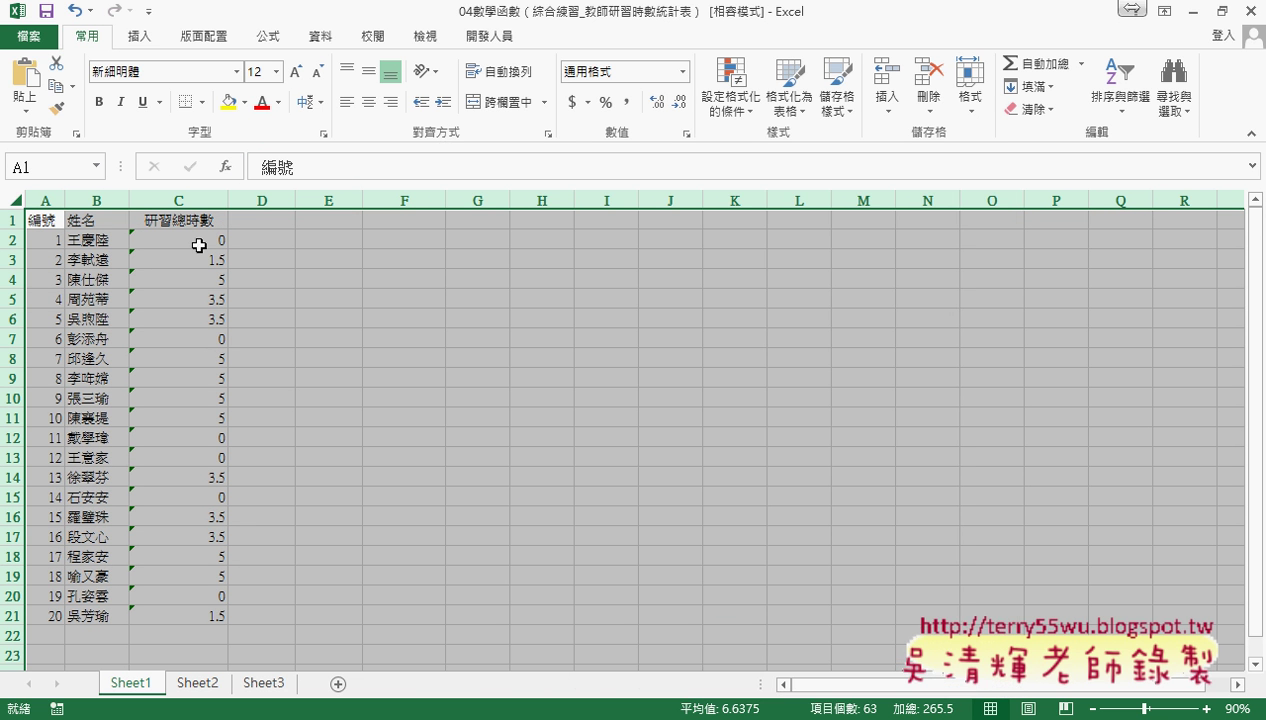
Select C2:C21 and tick both Locked and Hidden under Format Cells Protection
drag(198, 244, 198, 616)
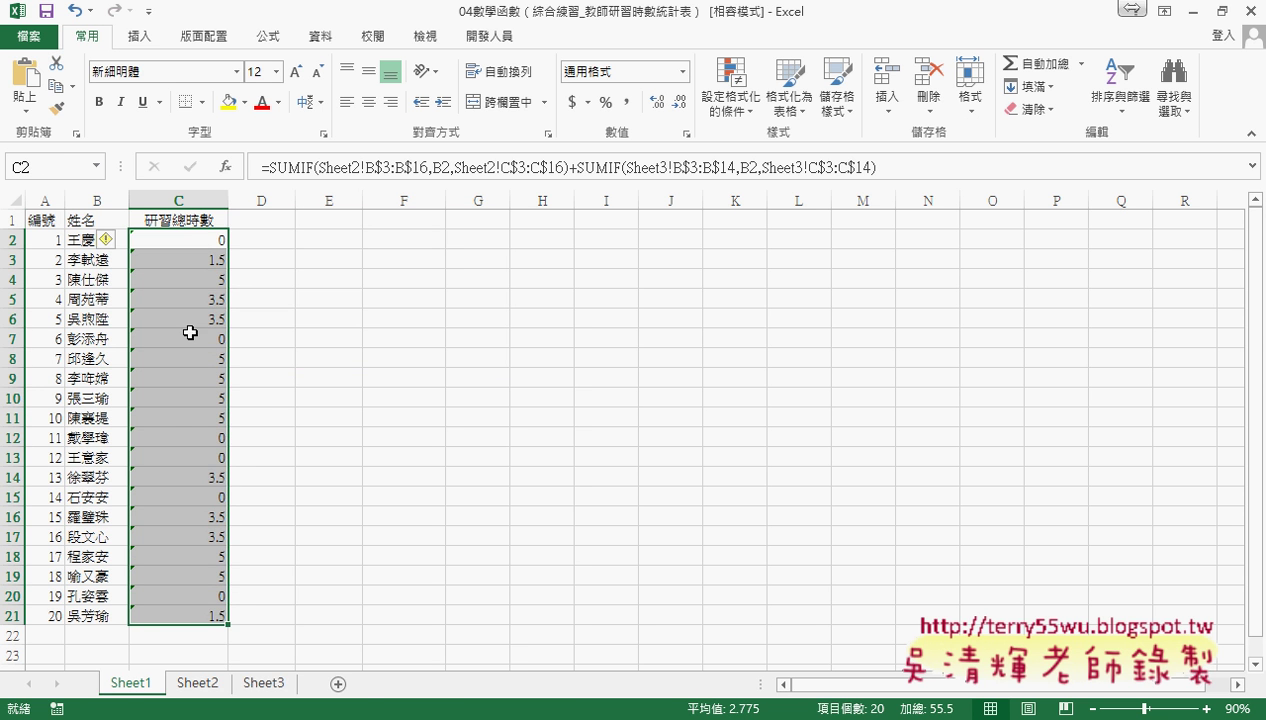
right_click(189, 320)
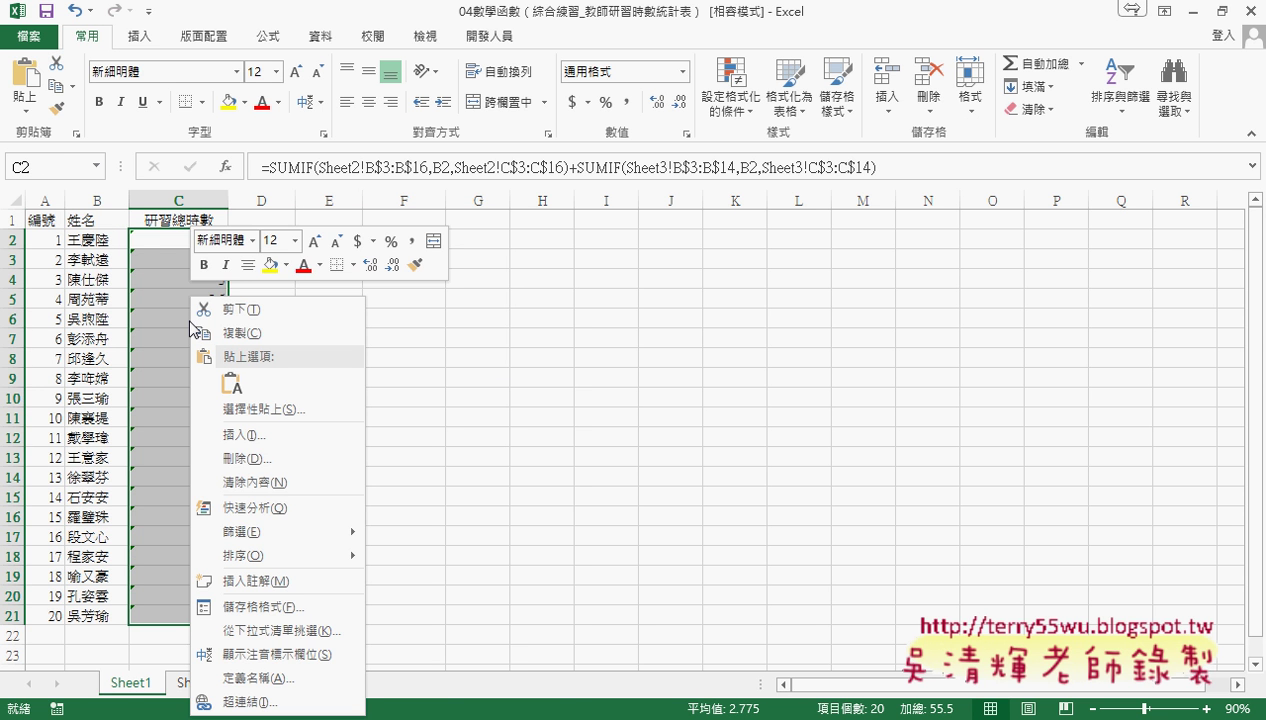
click(274, 604)
drag(378, 211, 786, 164)
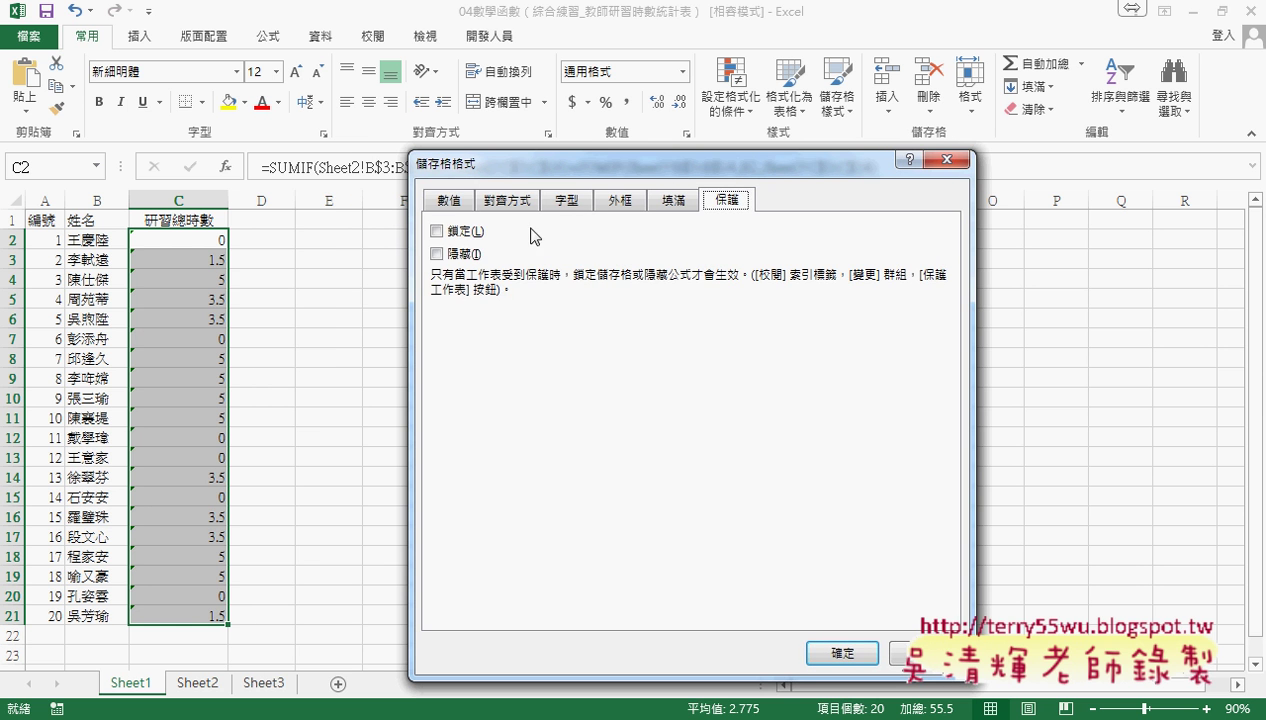
click(437, 231)
click(437, 254)
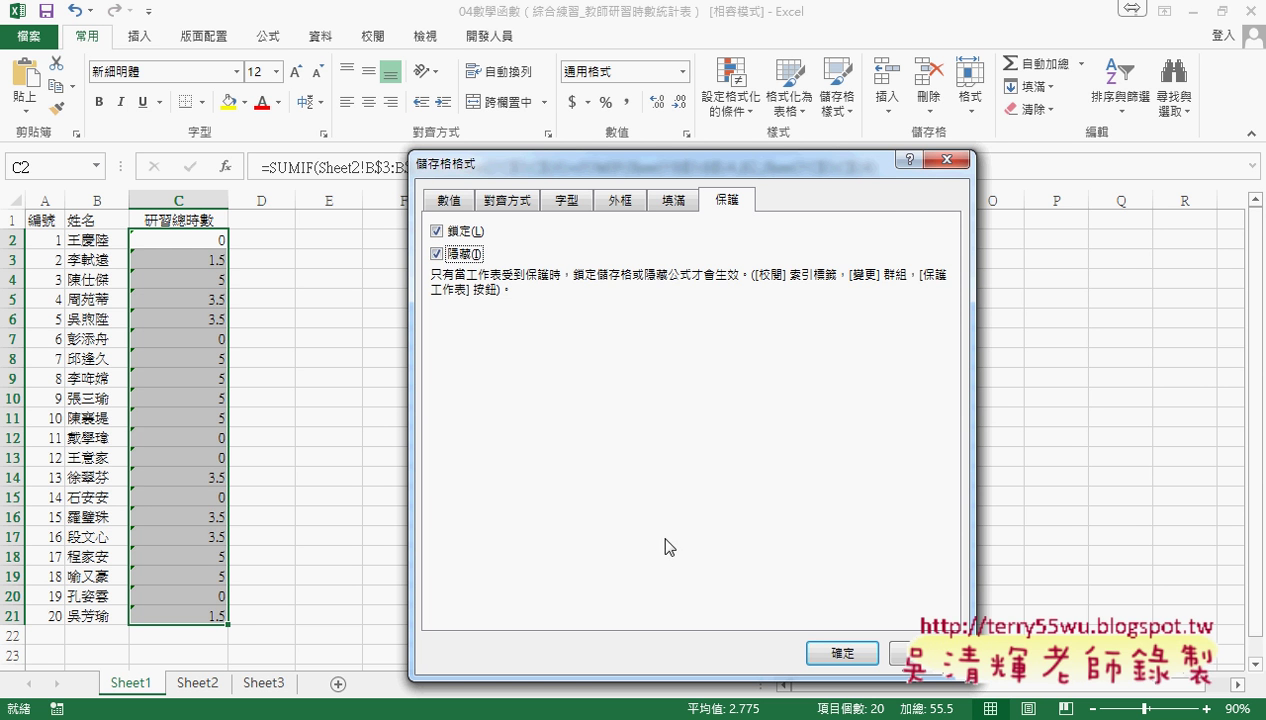
click(842, 652)
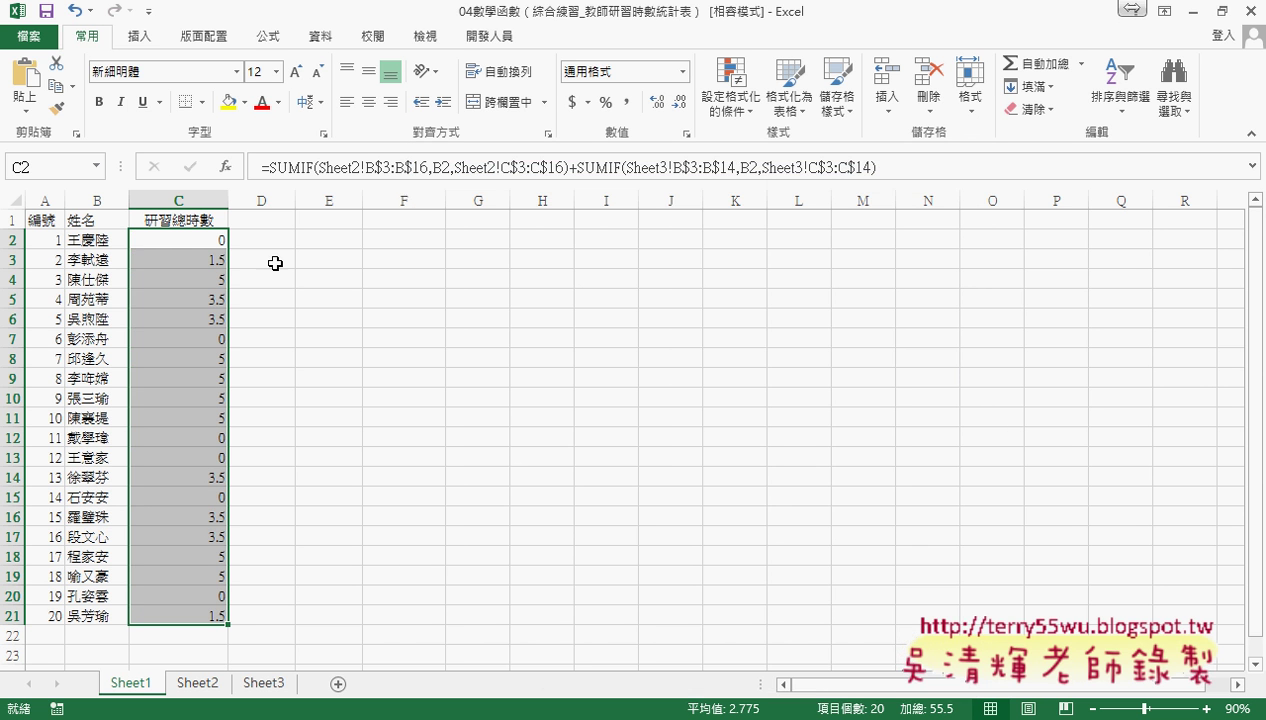
Test deleting C2's formula, then undo to restore the SUMIF
click(203, 243)
key(Delete)
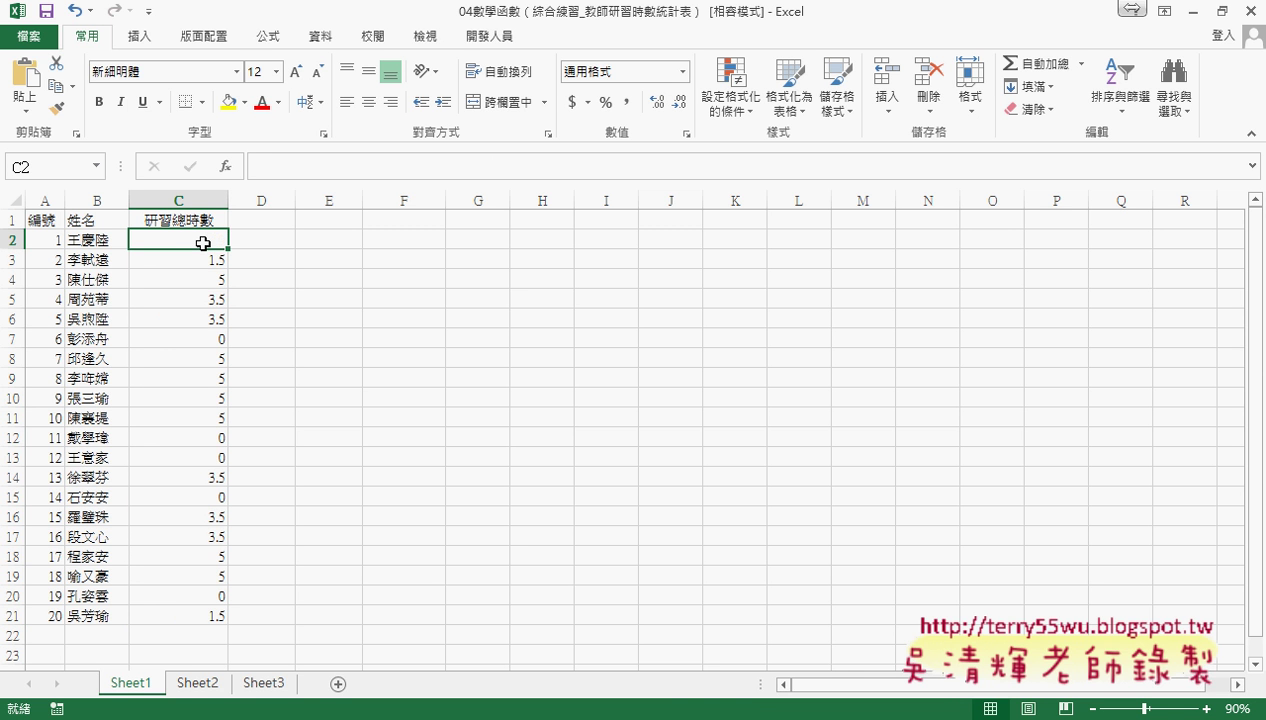
key(ctrl+z)
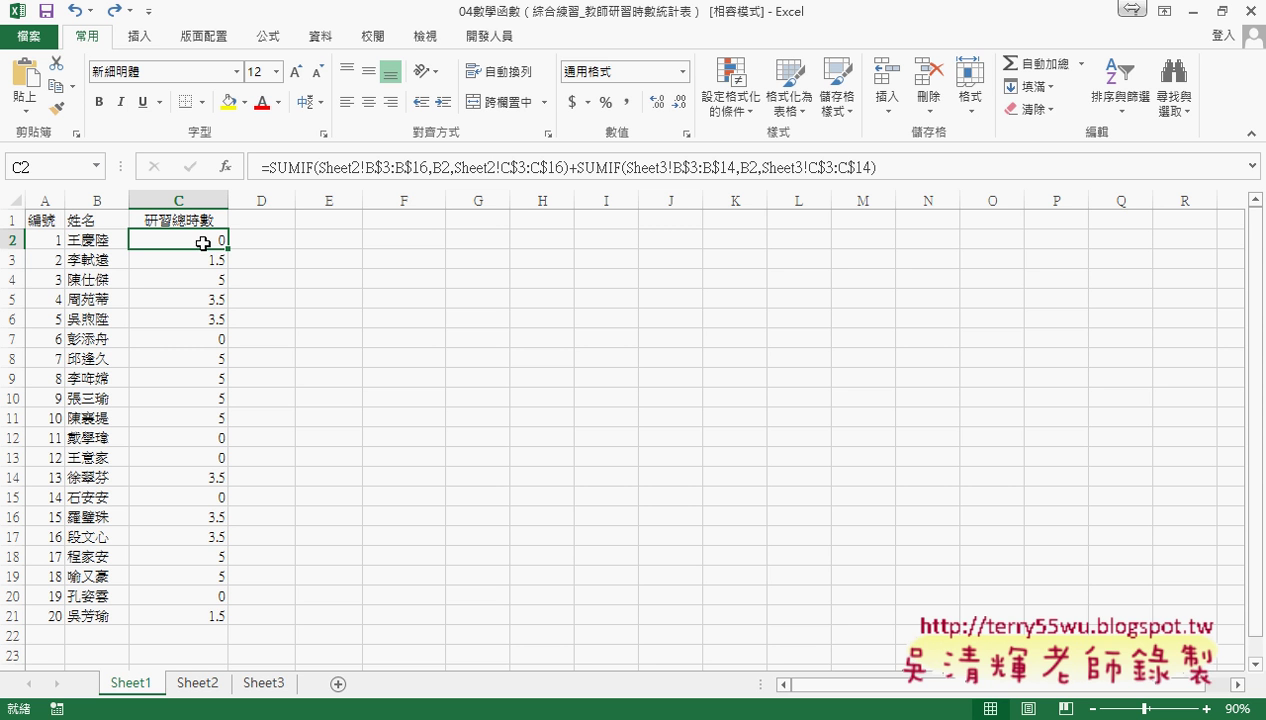
Open Protect Sheet from the Review tab and leave the password box empty
click(373, 36)
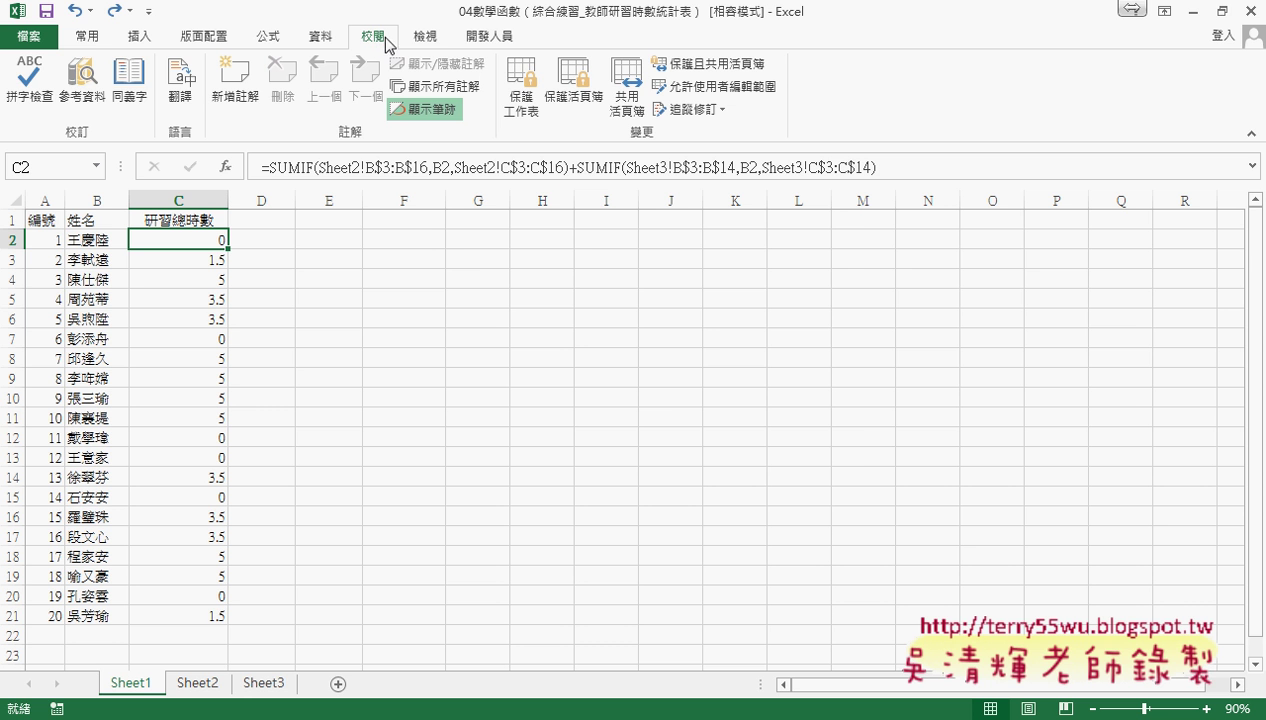
click(516, 104)
drag(705, 188, 654, 97)
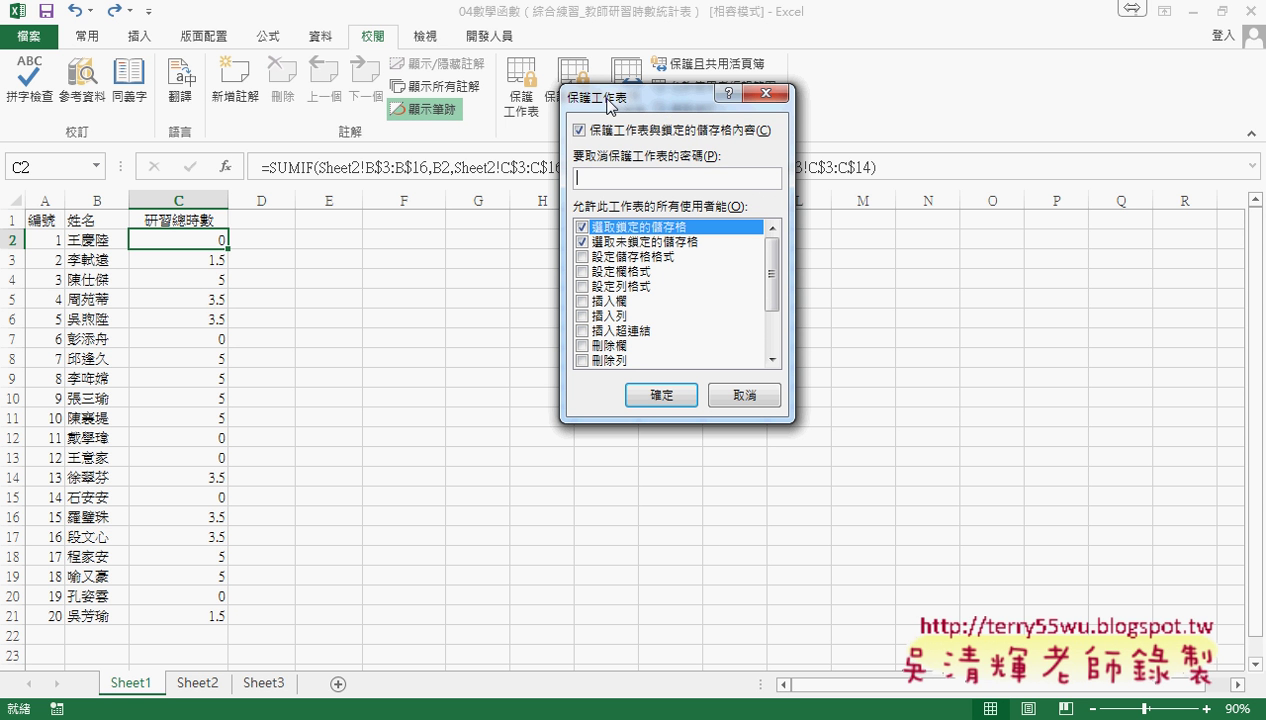
Apply sheet protection with no password, then verify deleting C2 is refused with a warning
click(662, 394)
click(459, 361)
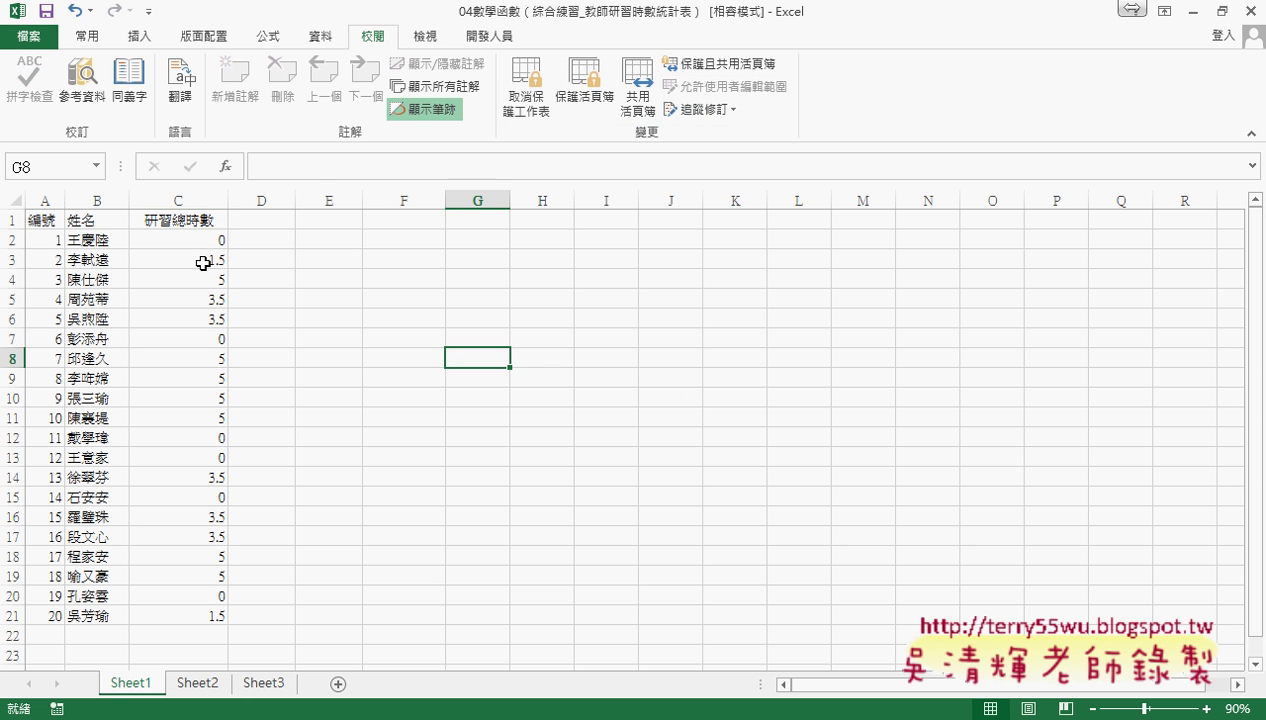
click(188, 242)
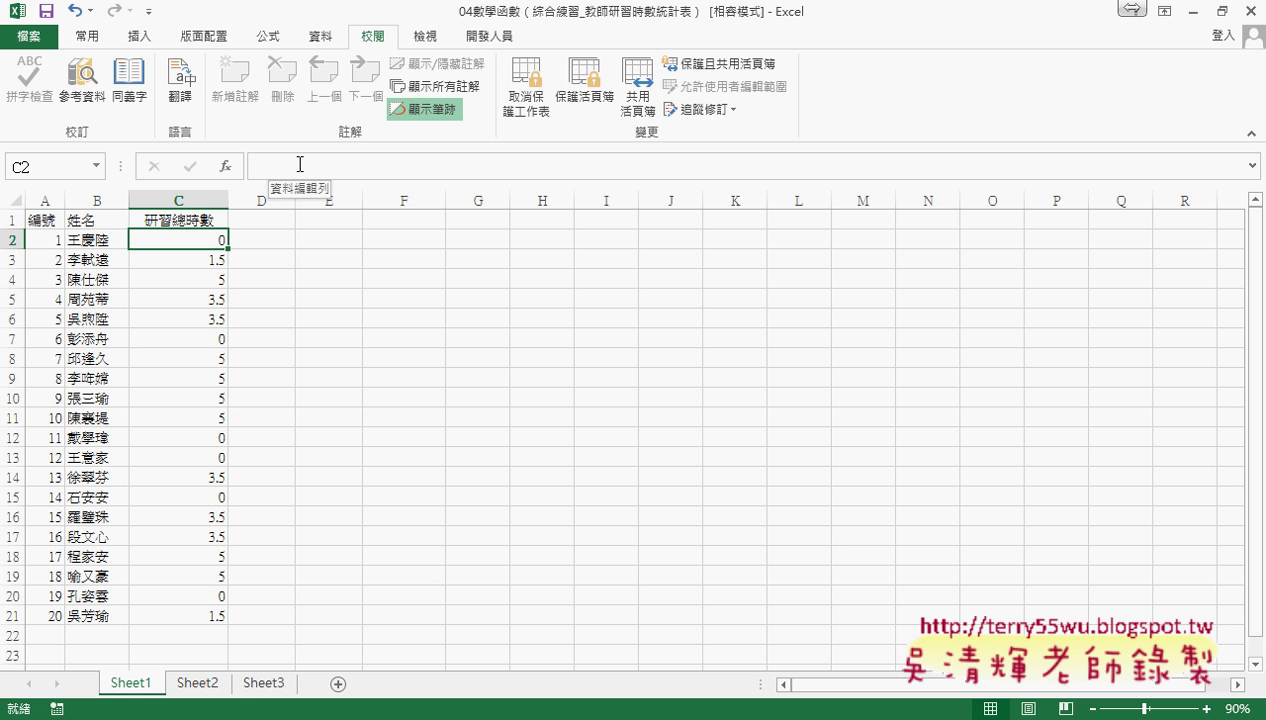
key(Delete)
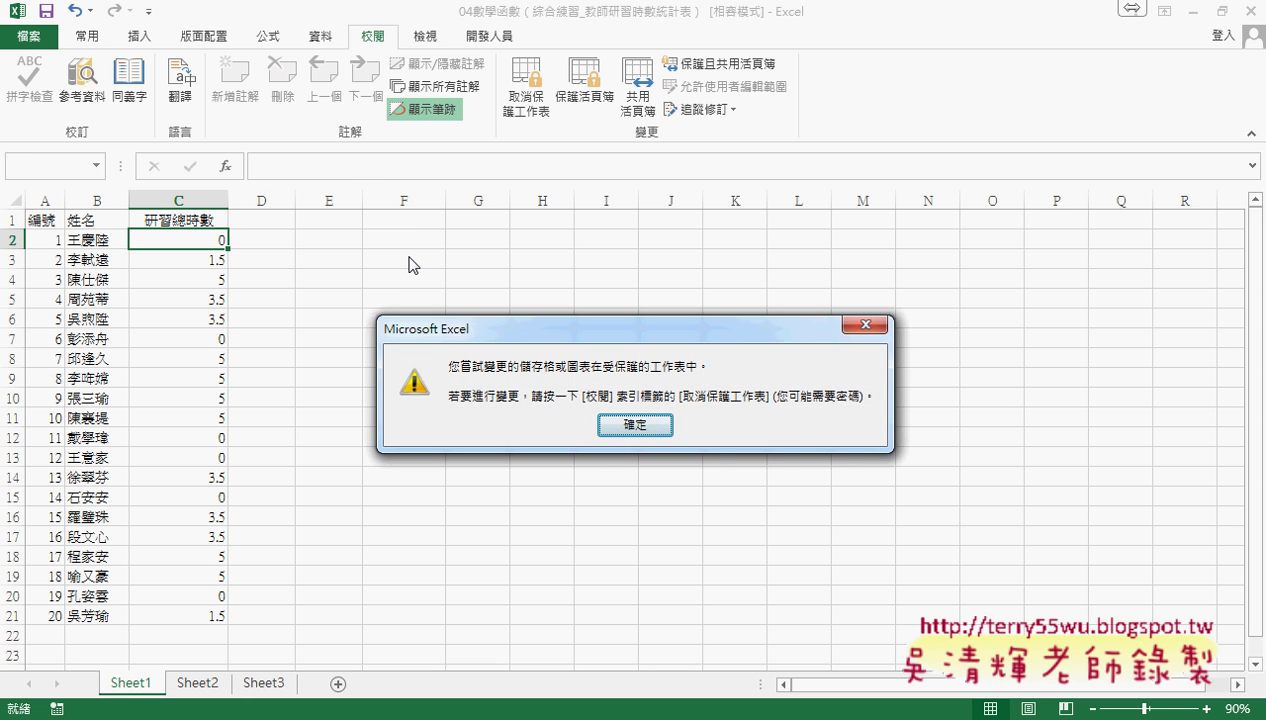
key(Return)
key(Delete)
key(Return)
key(Delete)
click(627, 430)
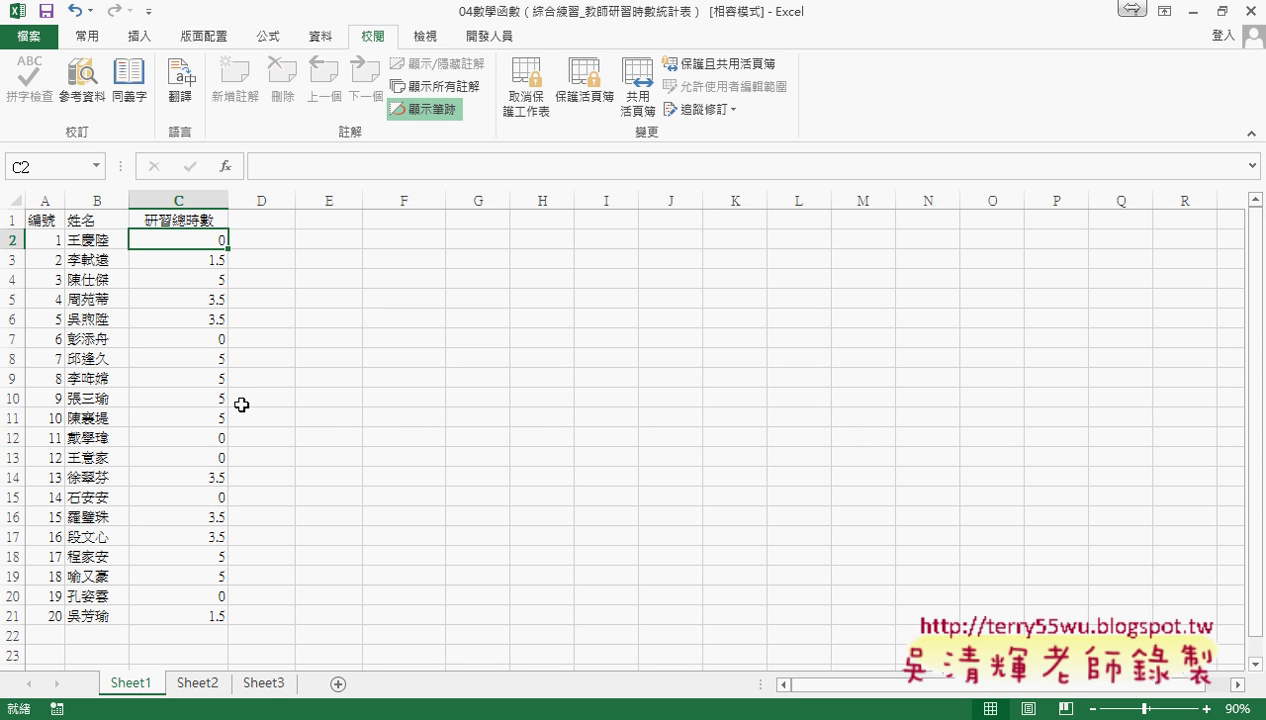
Unprotect Sheet1, then protect it again with a password entered and confirmed
click(529, 105)
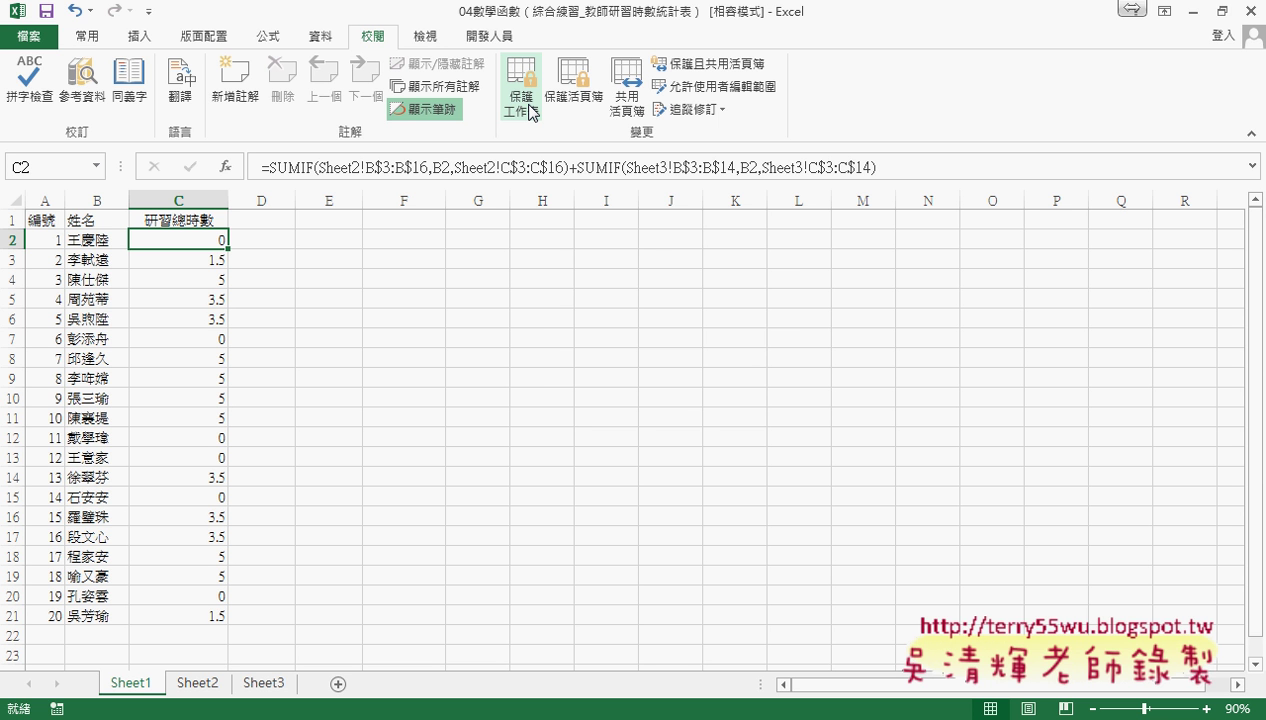
click(529, 105)
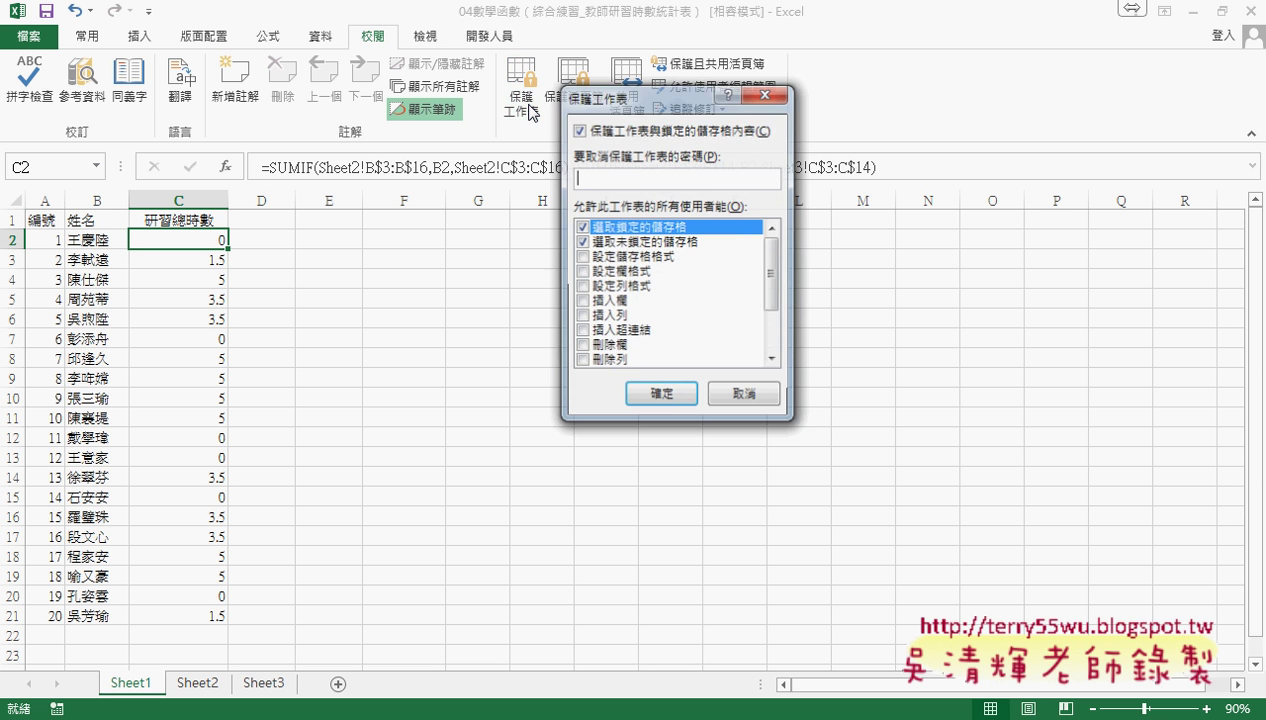
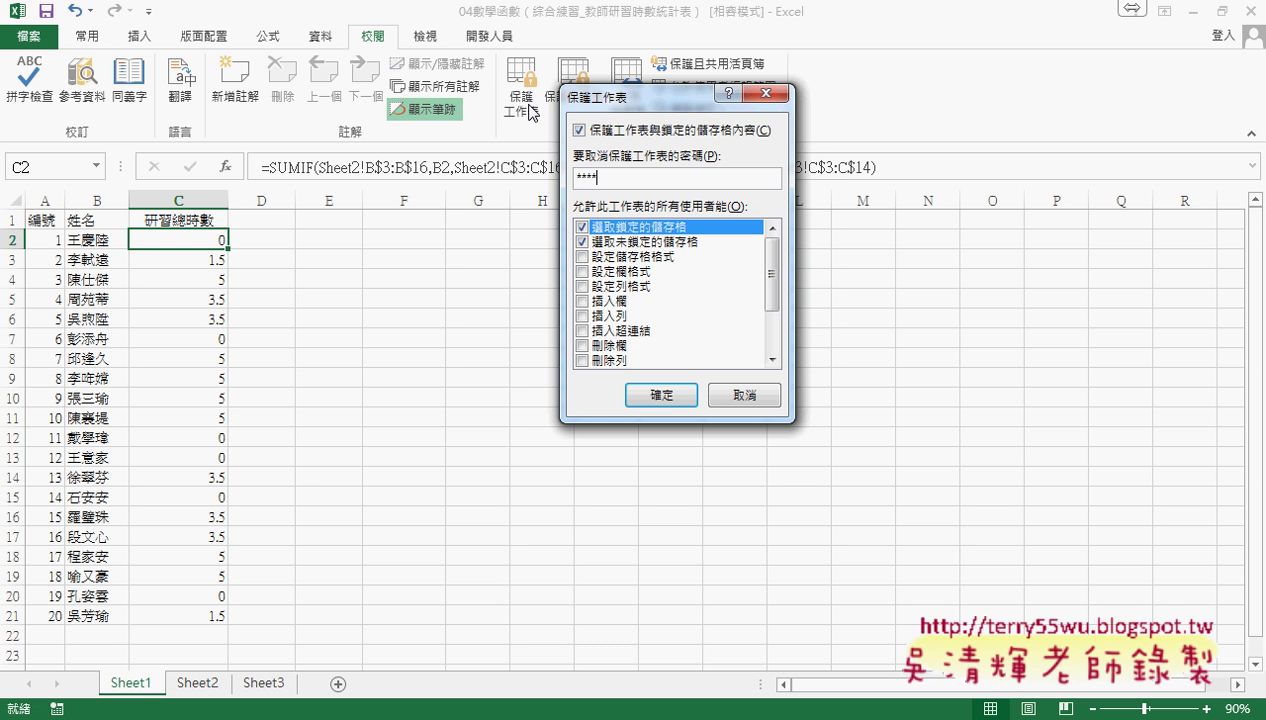
key(Return)
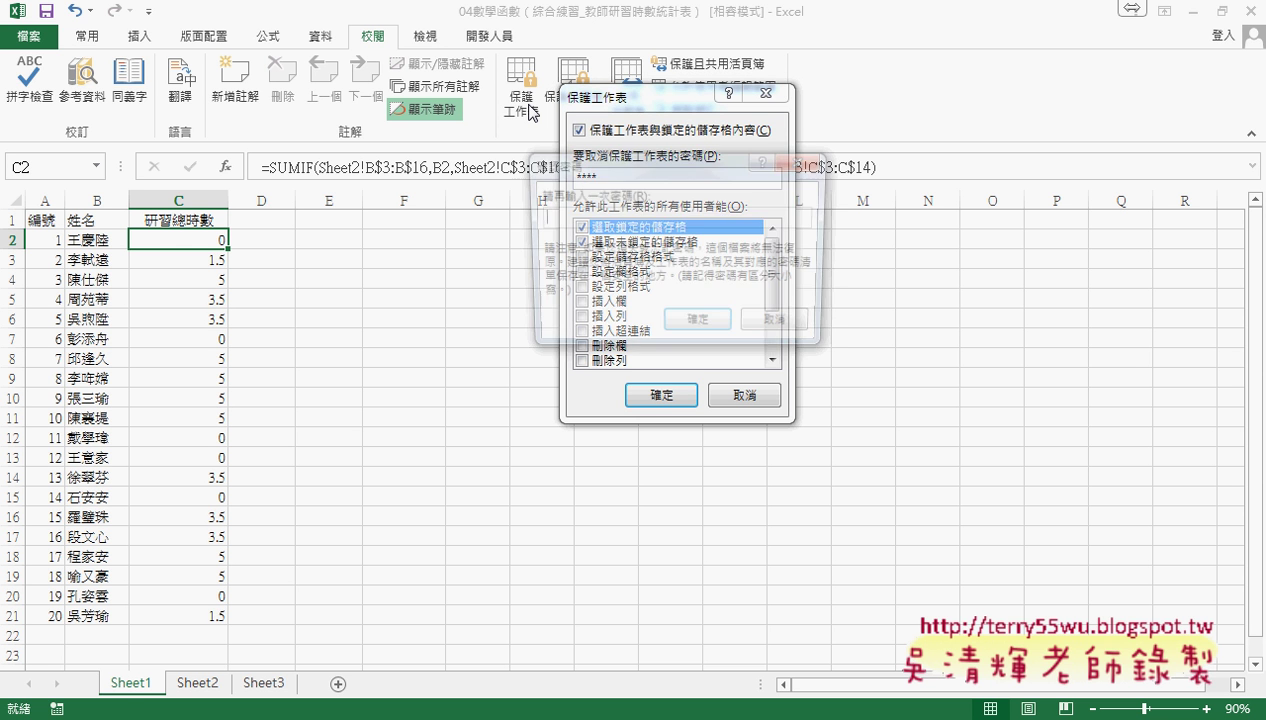
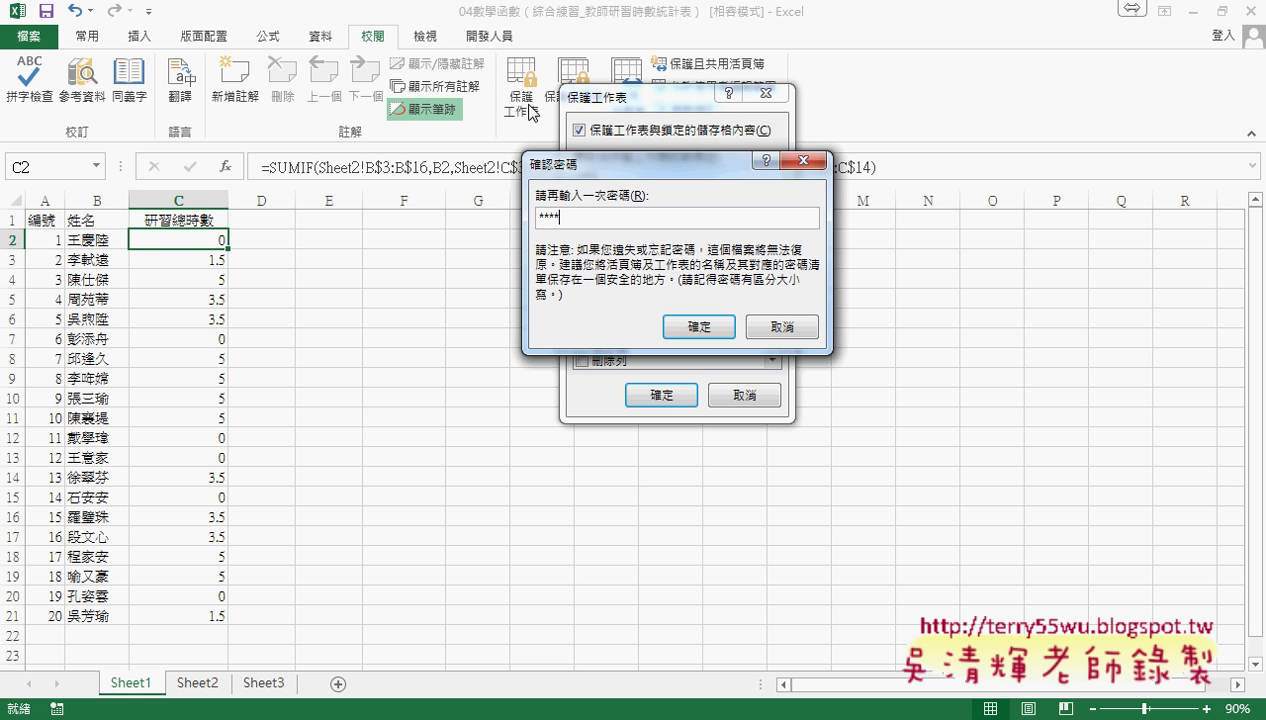
key(Return)
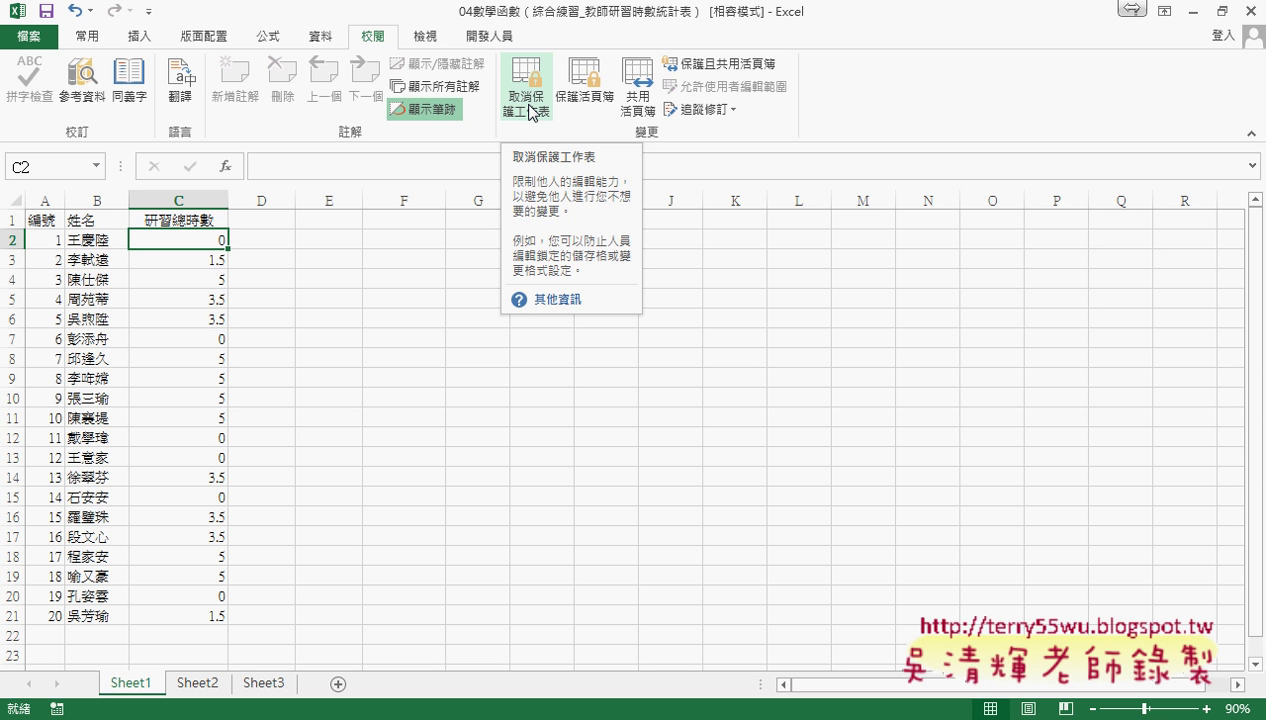
click(519, 103)
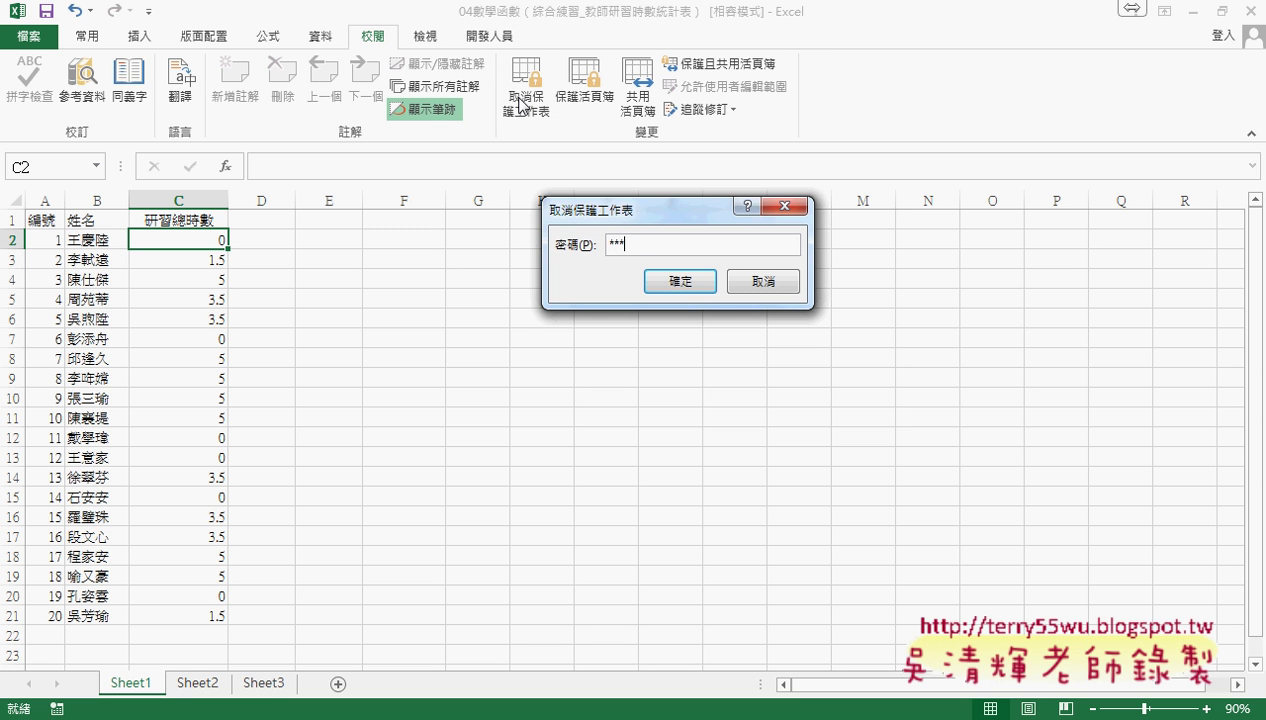
key(Return)
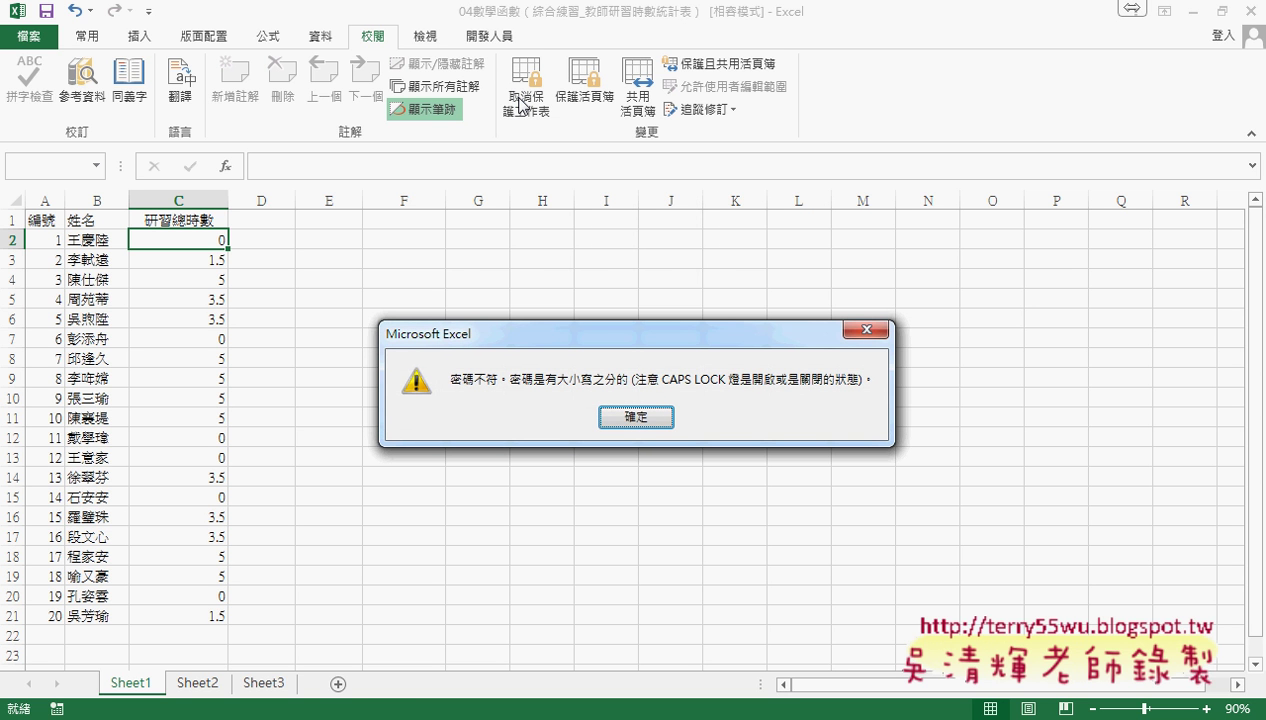
key(Return)
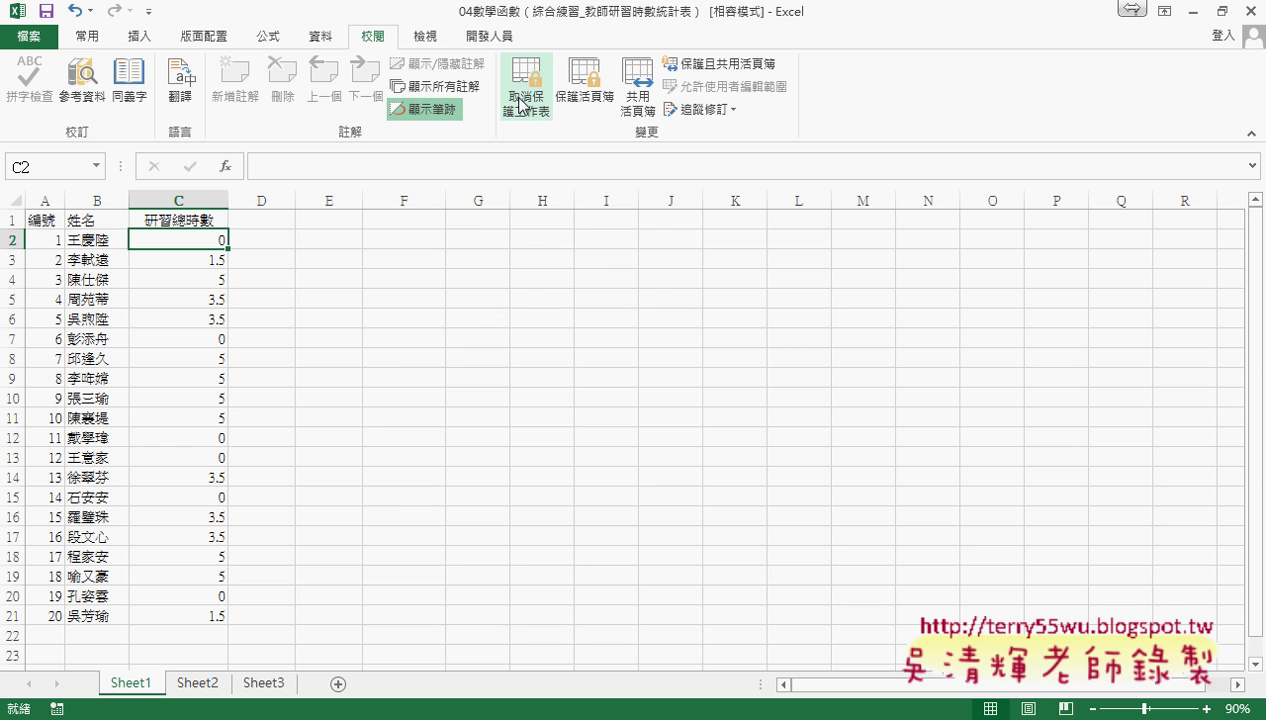
click(519, 103)
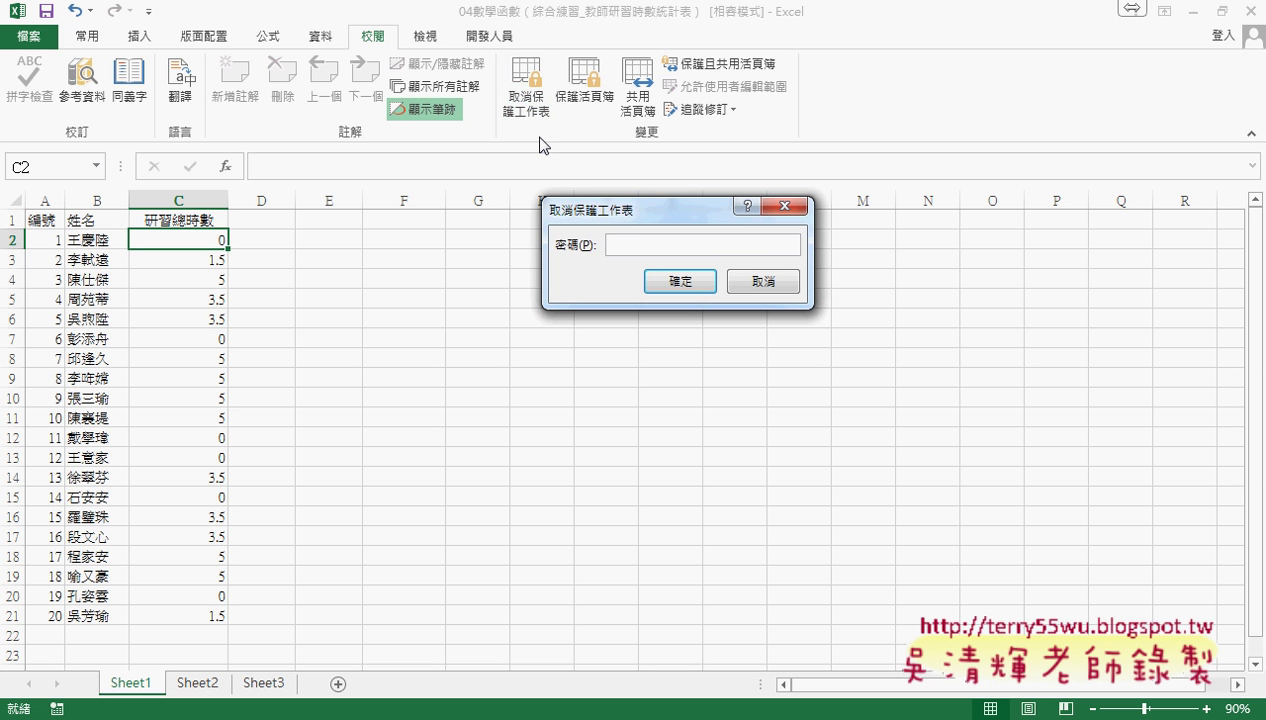
text(***)
key(Return)
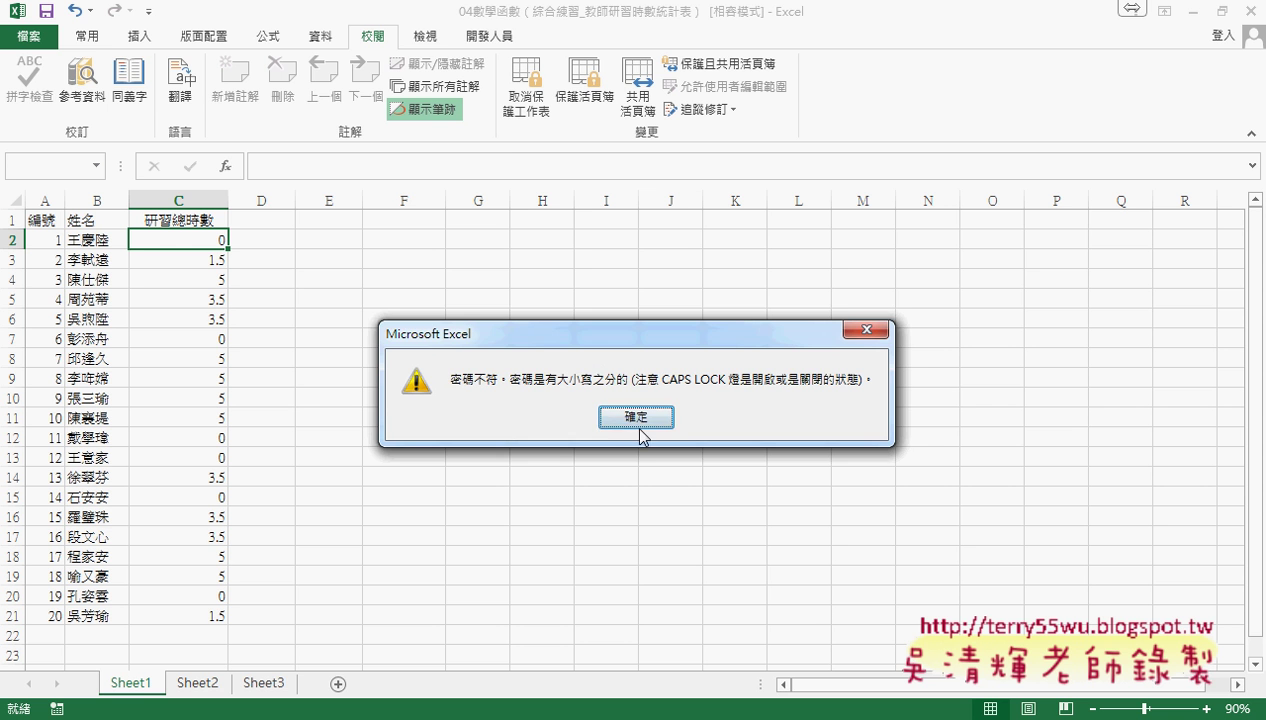
click(637, 417)
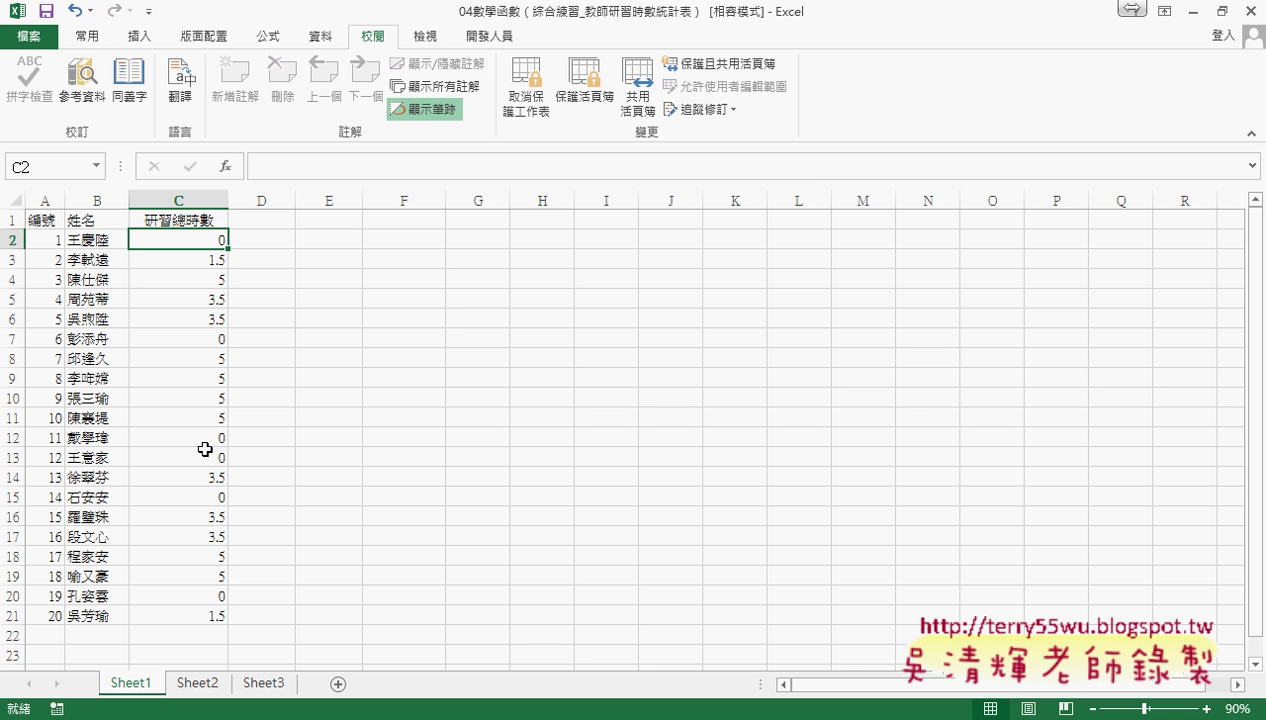
click(549, 97)
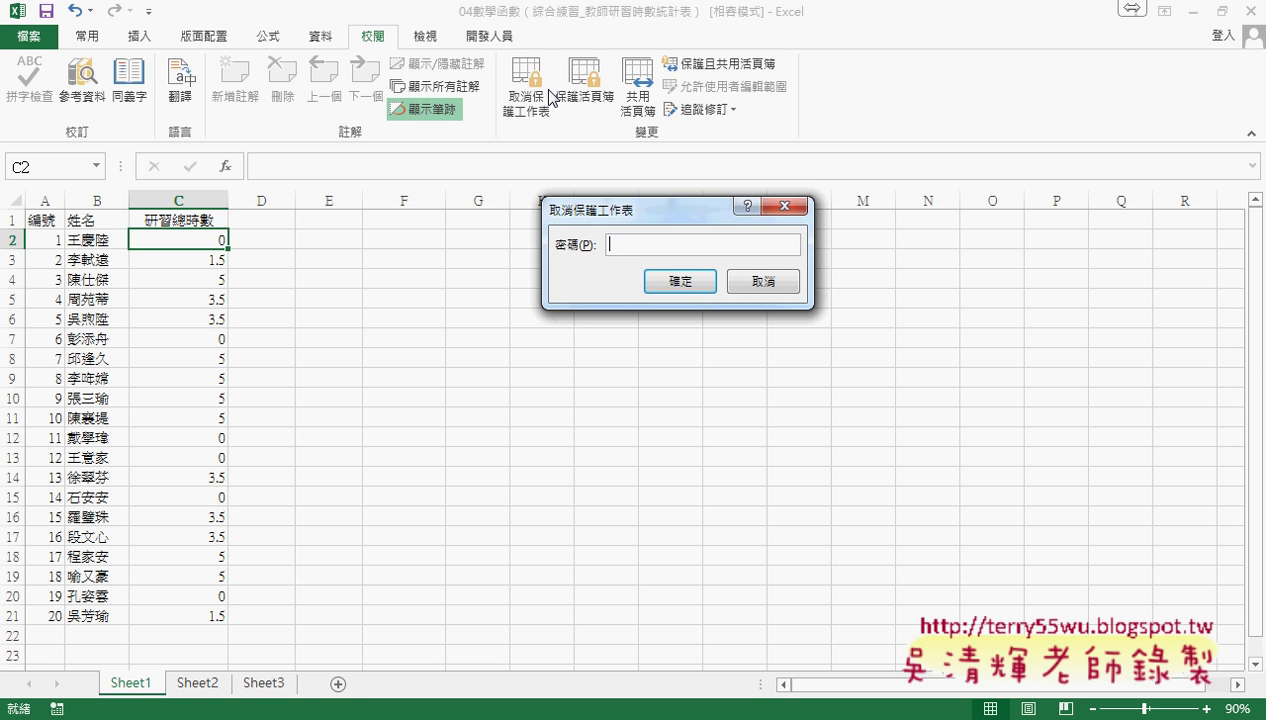
click(745, 285)
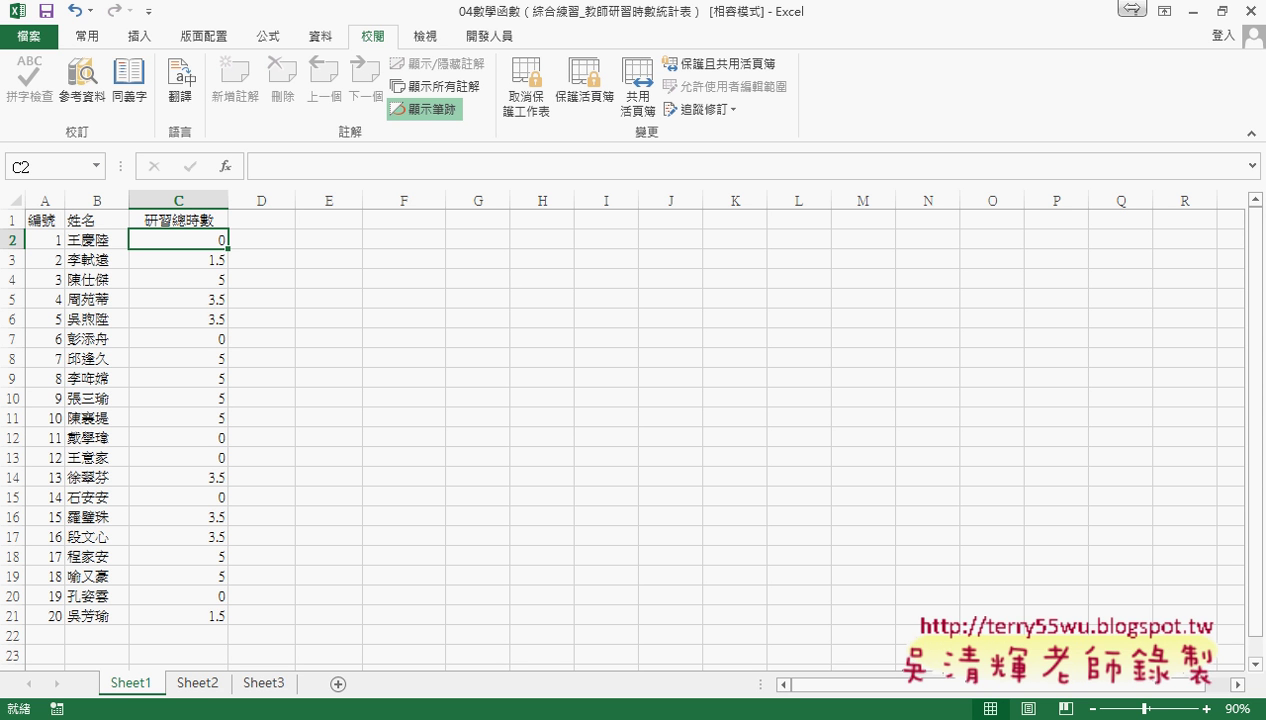
Save a copy of the workbook to the Desktop, then request Unprotect Sheet
click(30, 40)
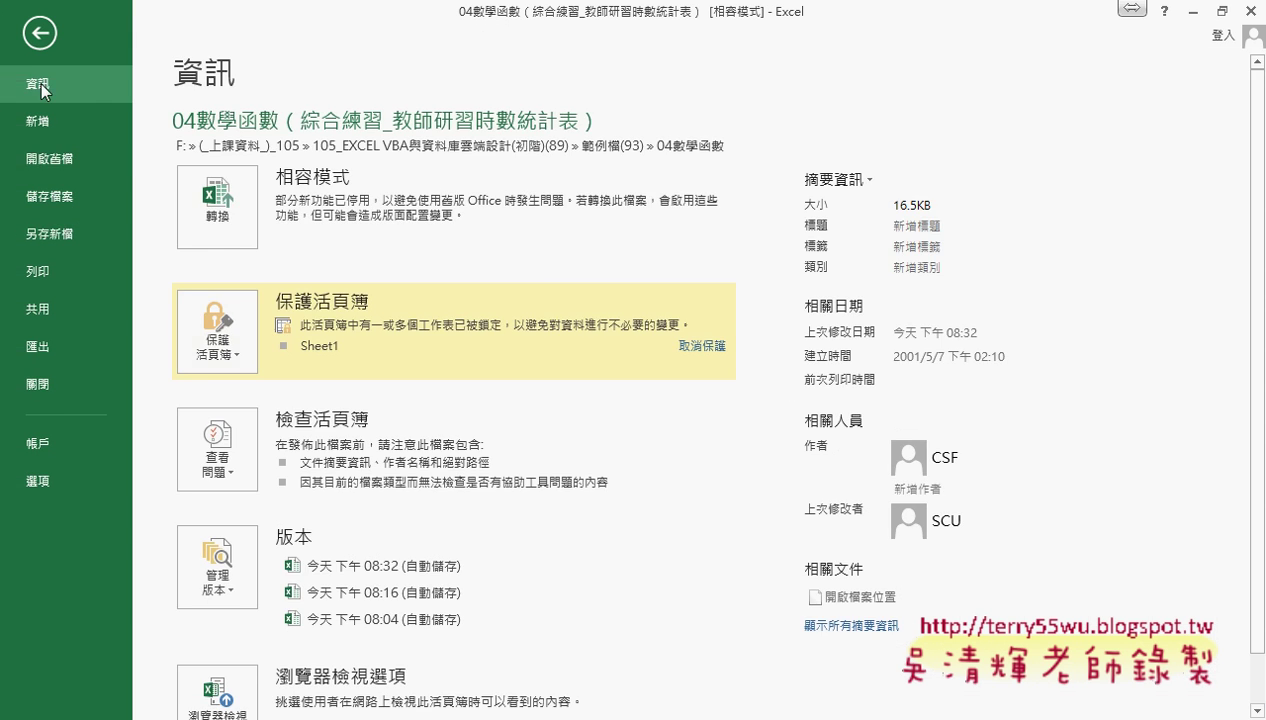
click(57, 240)
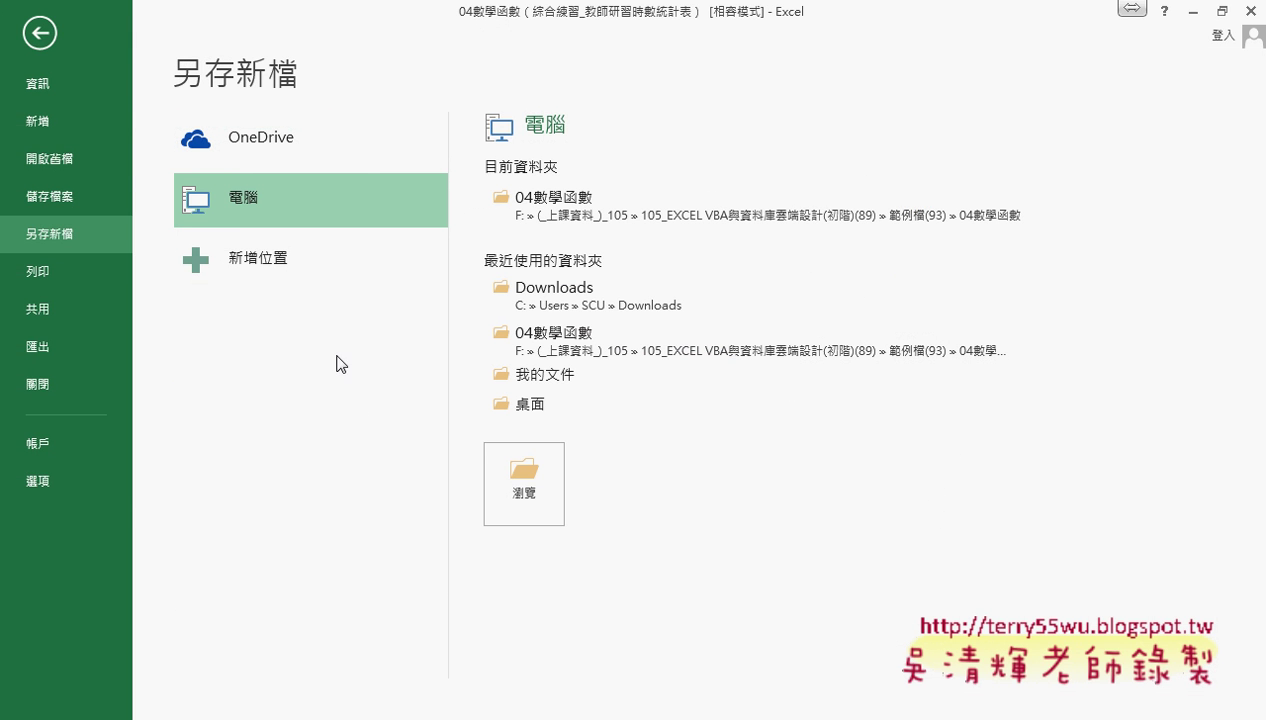
click(523, 496)
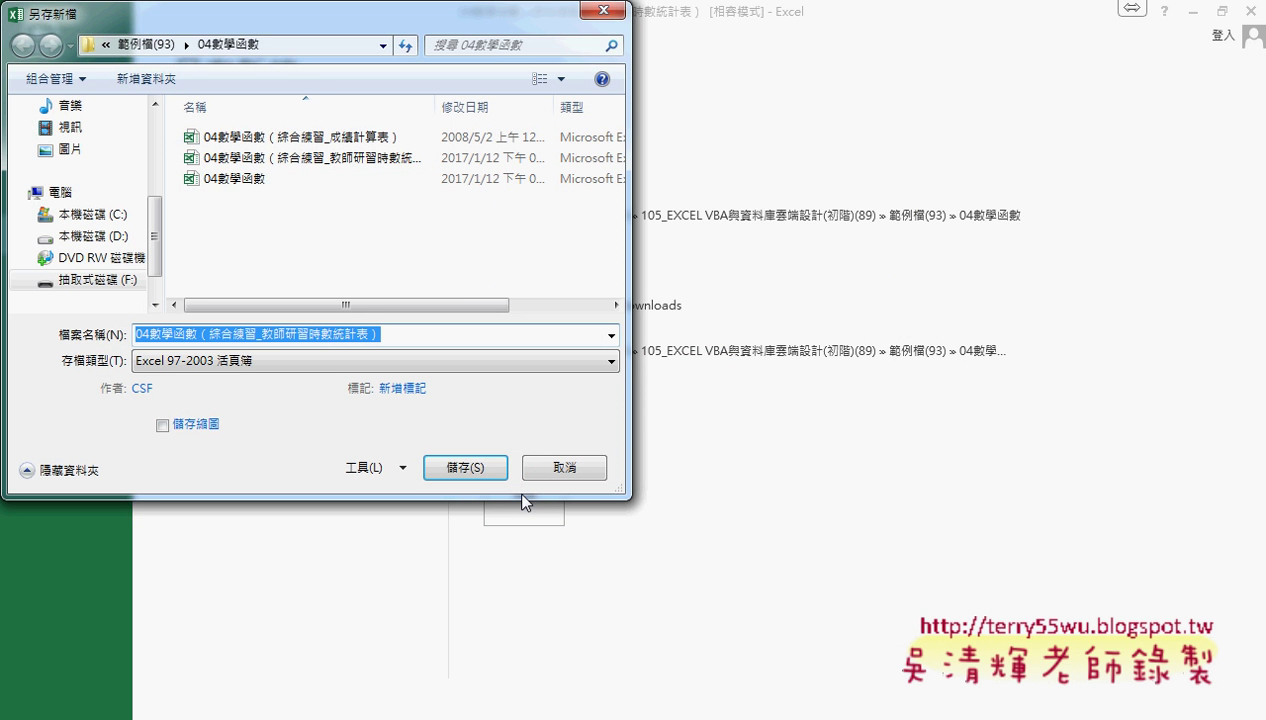
drag(348, 20, 635, 50)
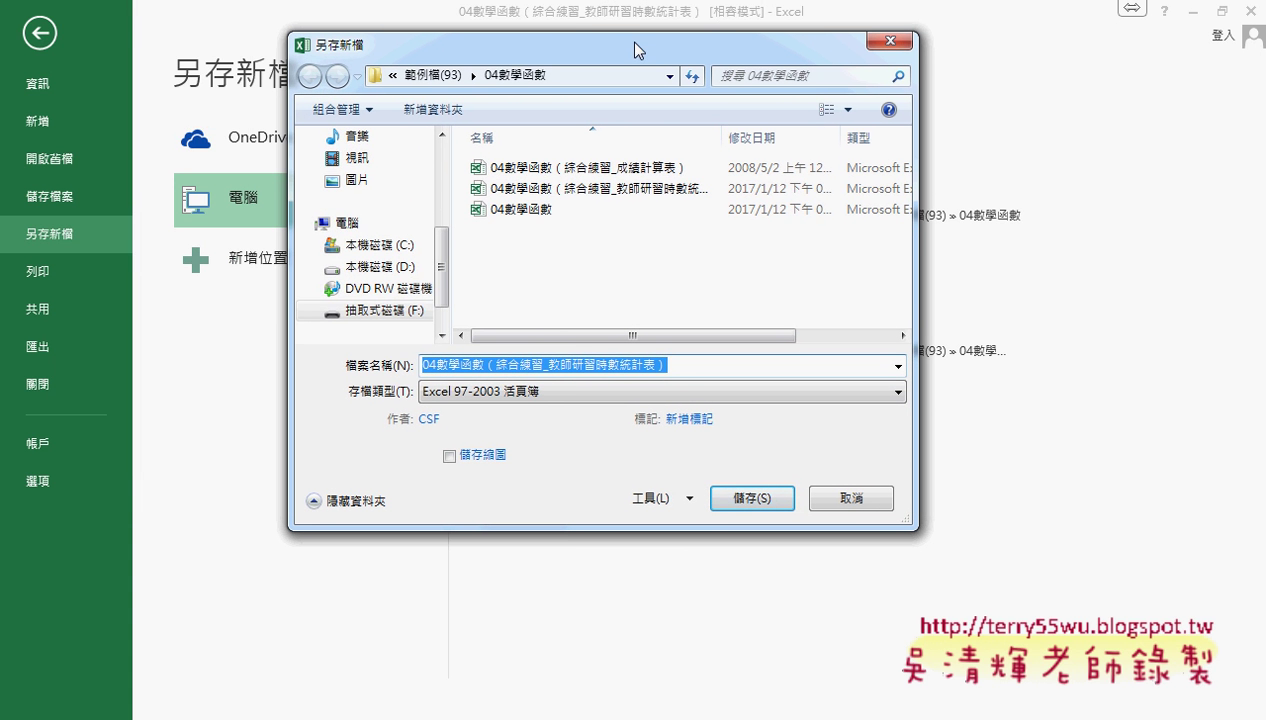
drag(440, 248, 440, 185)
click(350, 201)
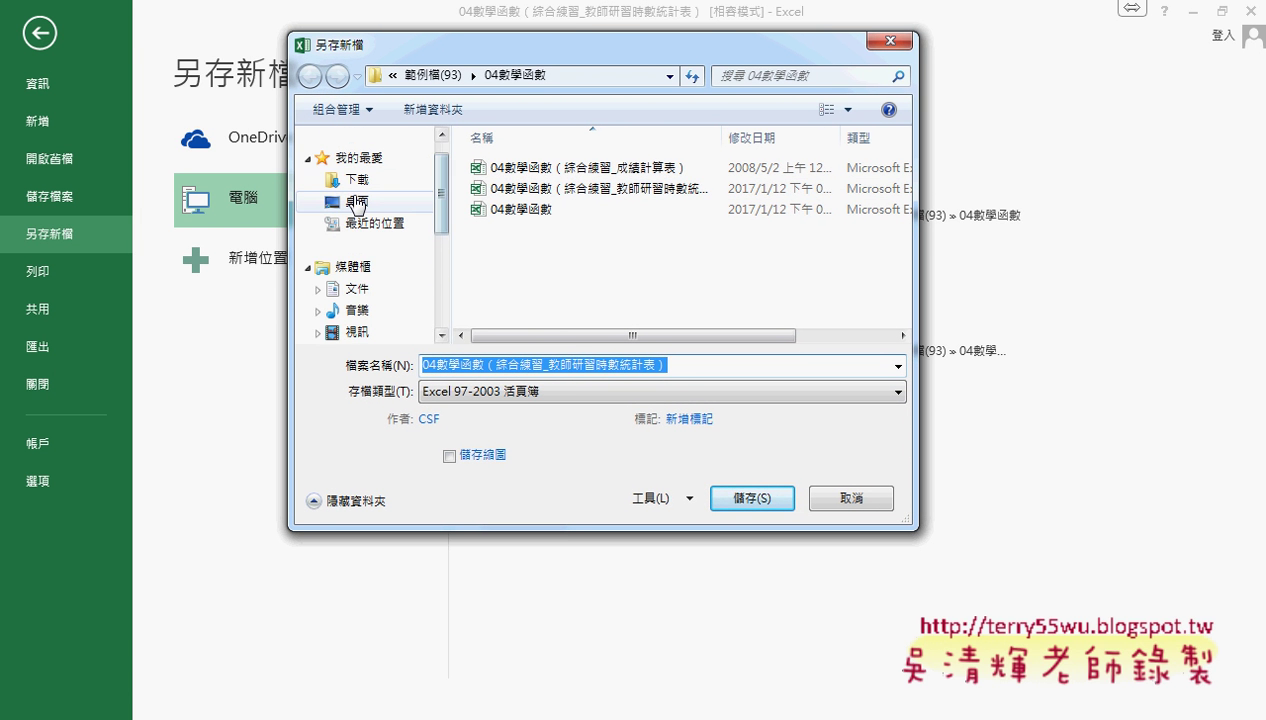
click(740, 497)
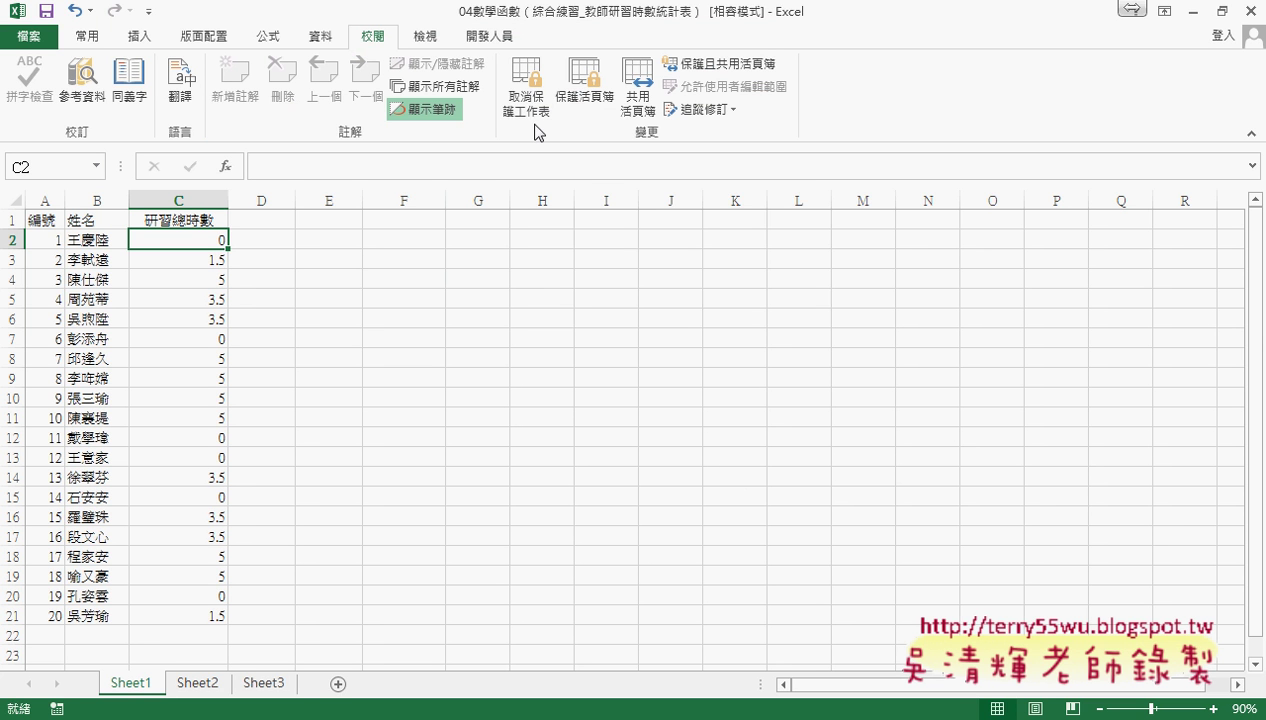
click(535, 125)
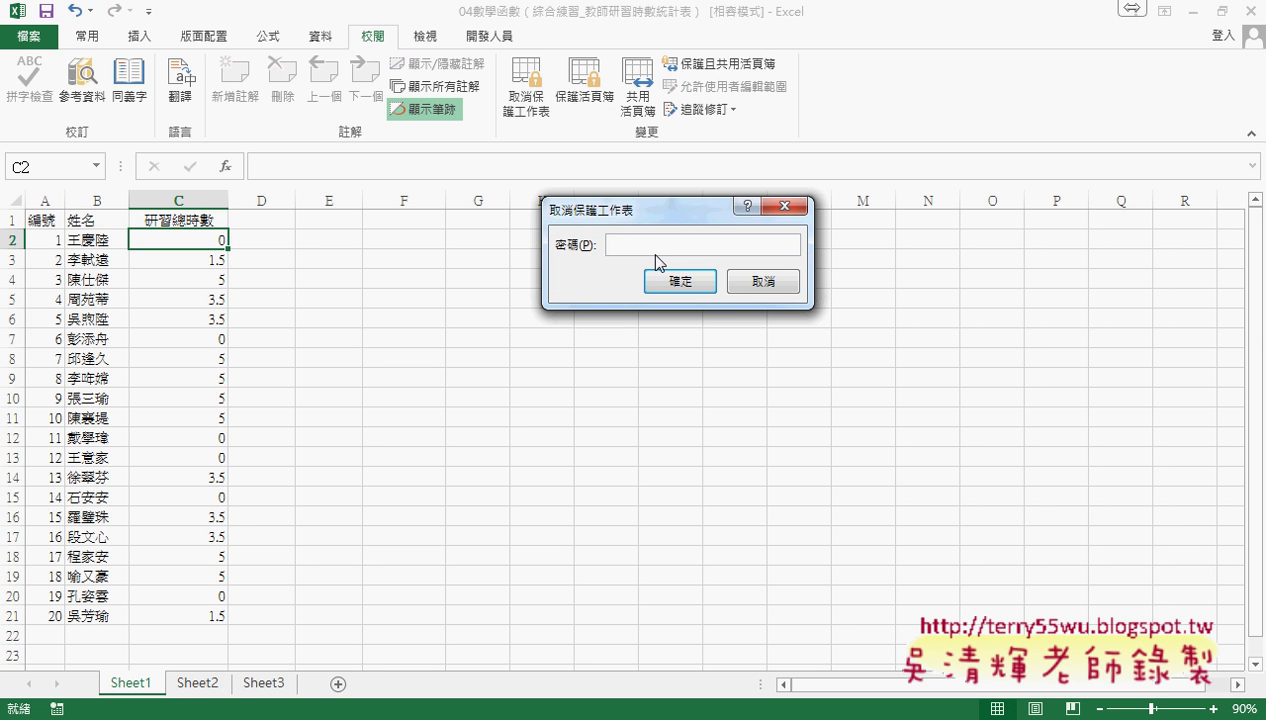
Cancel the Unprotect Sheet prompt and close the 04數學函數 workbook in Excel
click(740, 287)
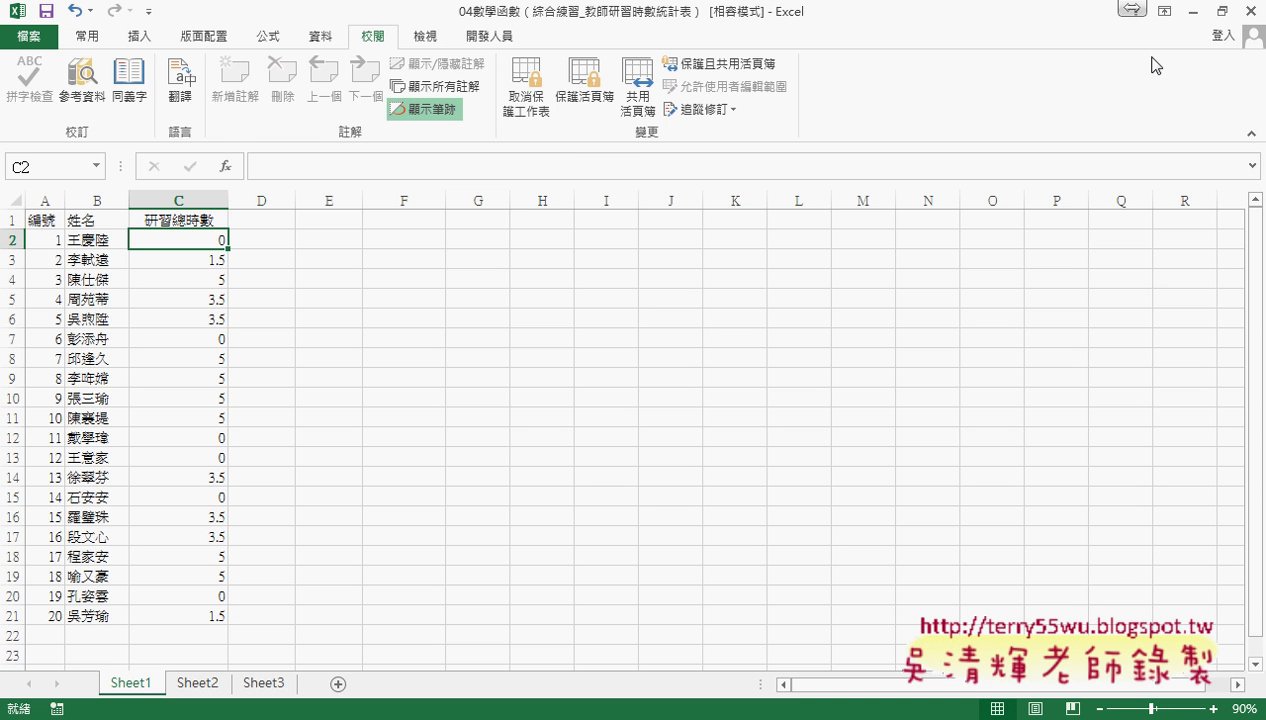
click(1250, 18)
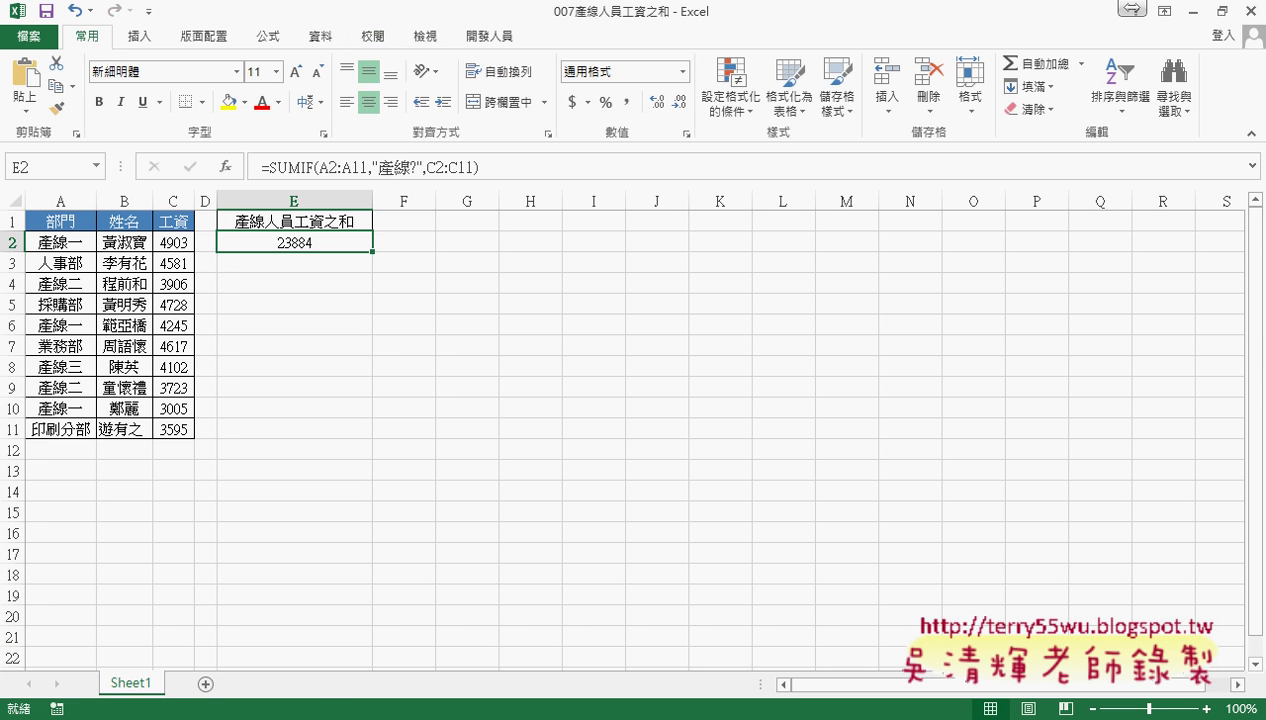
Back in Google Drive, upload the 04數學函數 workbook from the Desktop into the folder
click(240, 600)
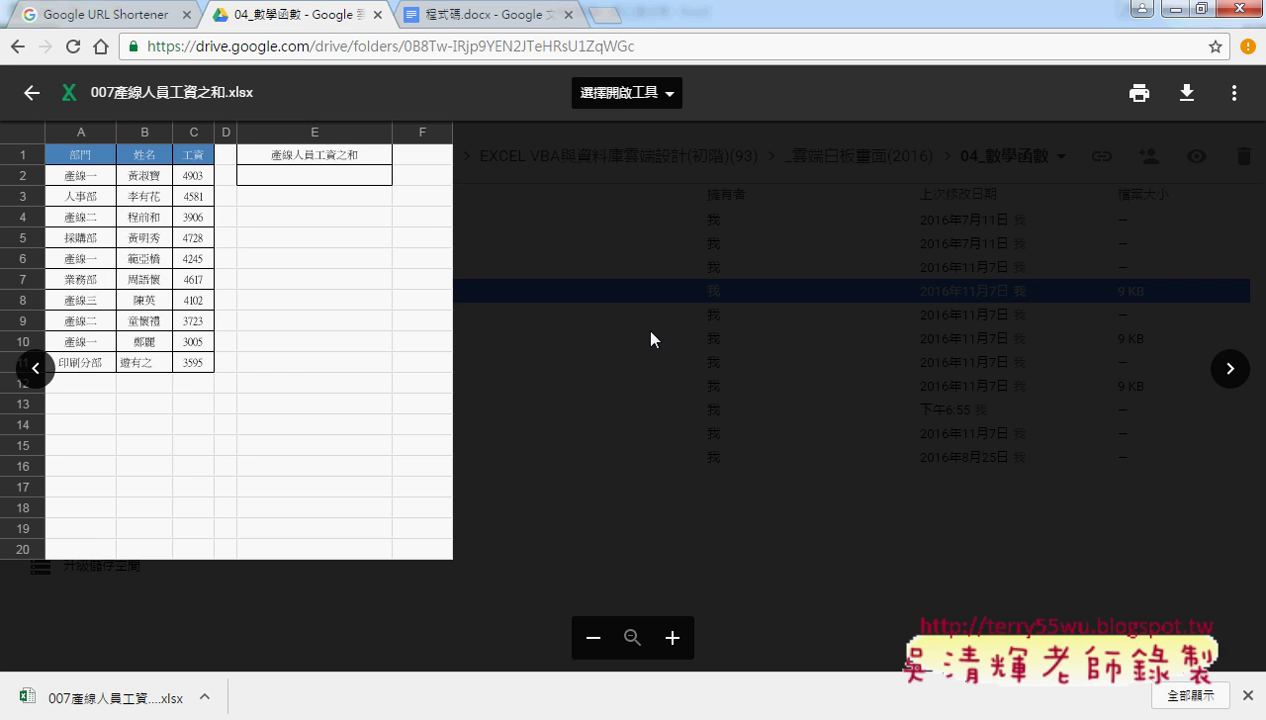
click(32, 92)
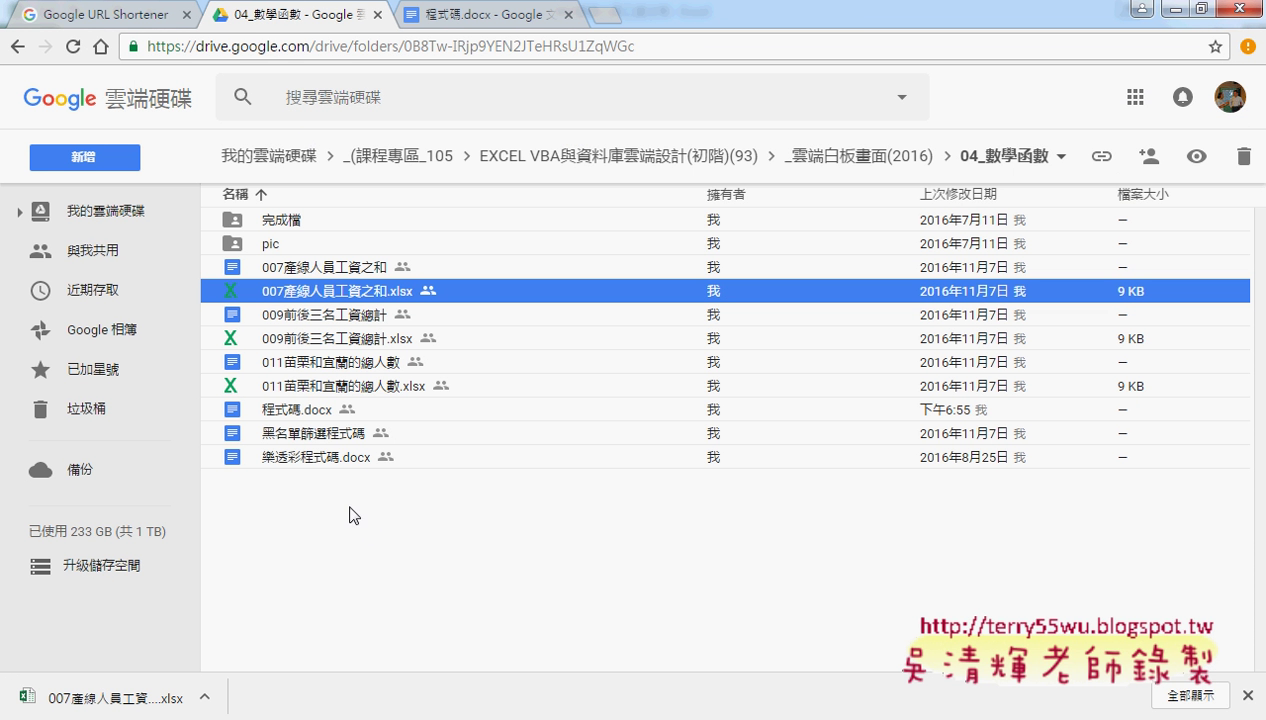
right_click(347, 546)
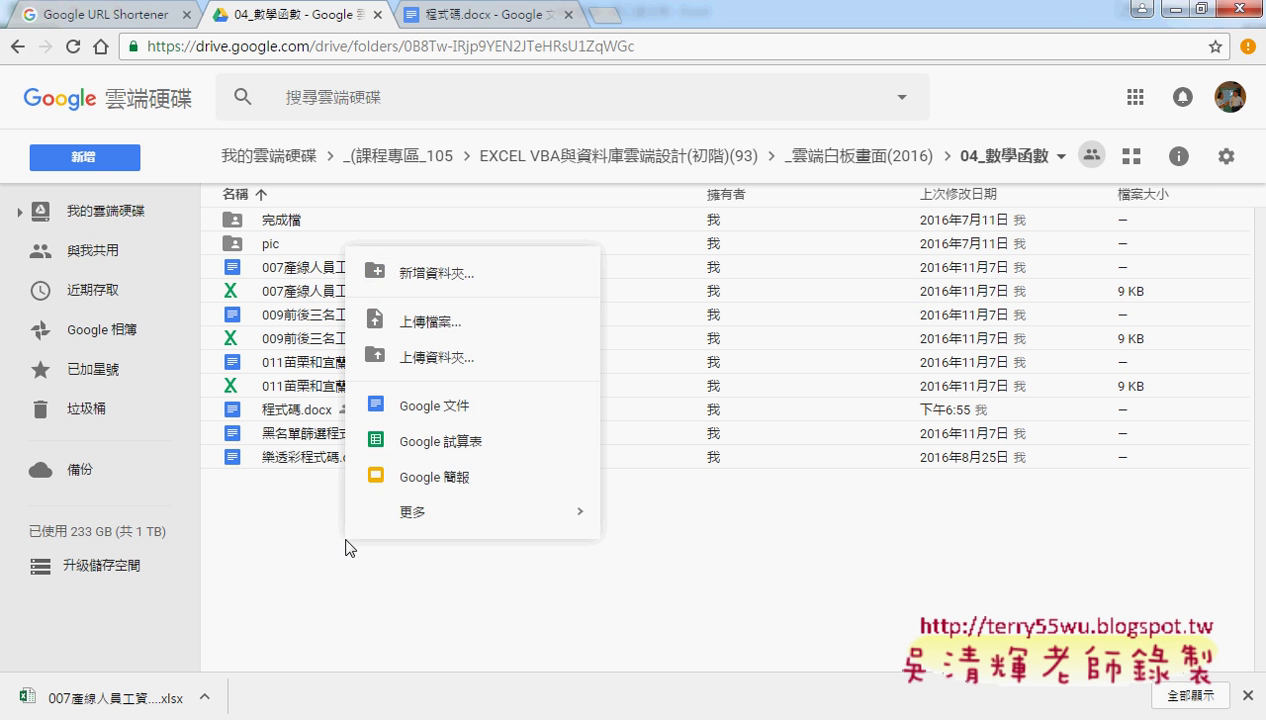
click(464, 330)
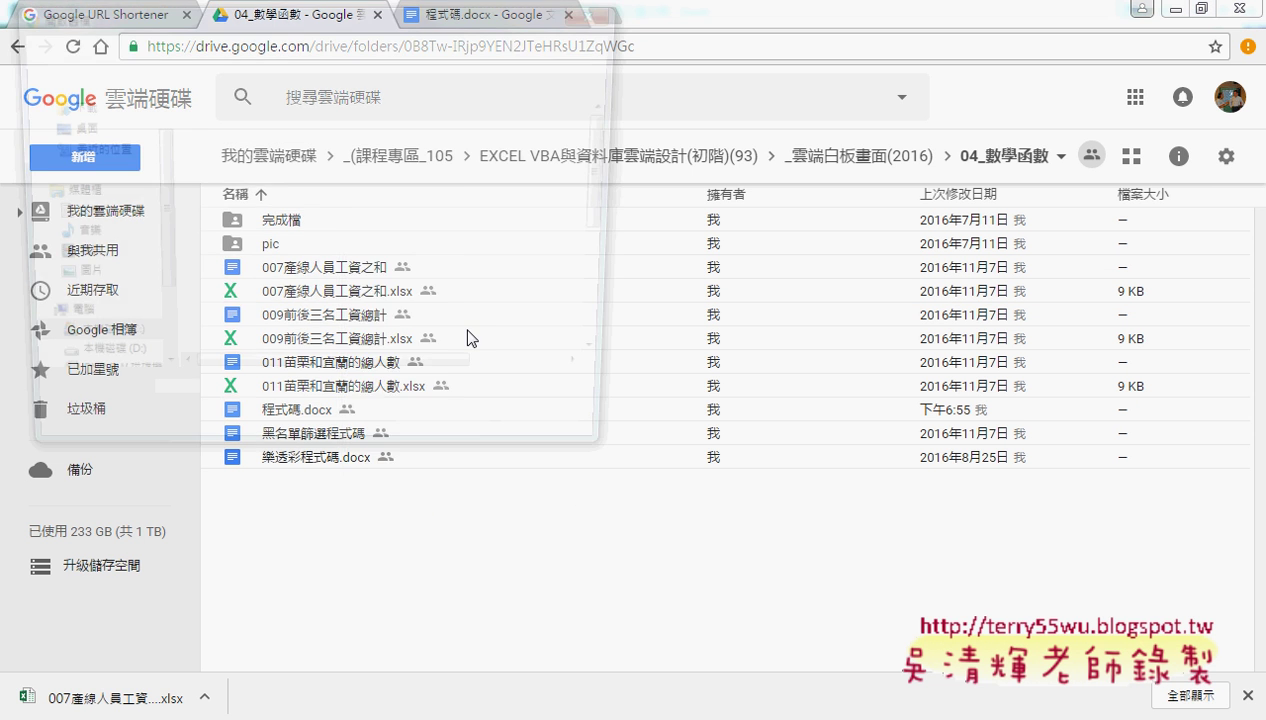
click(78, 127)
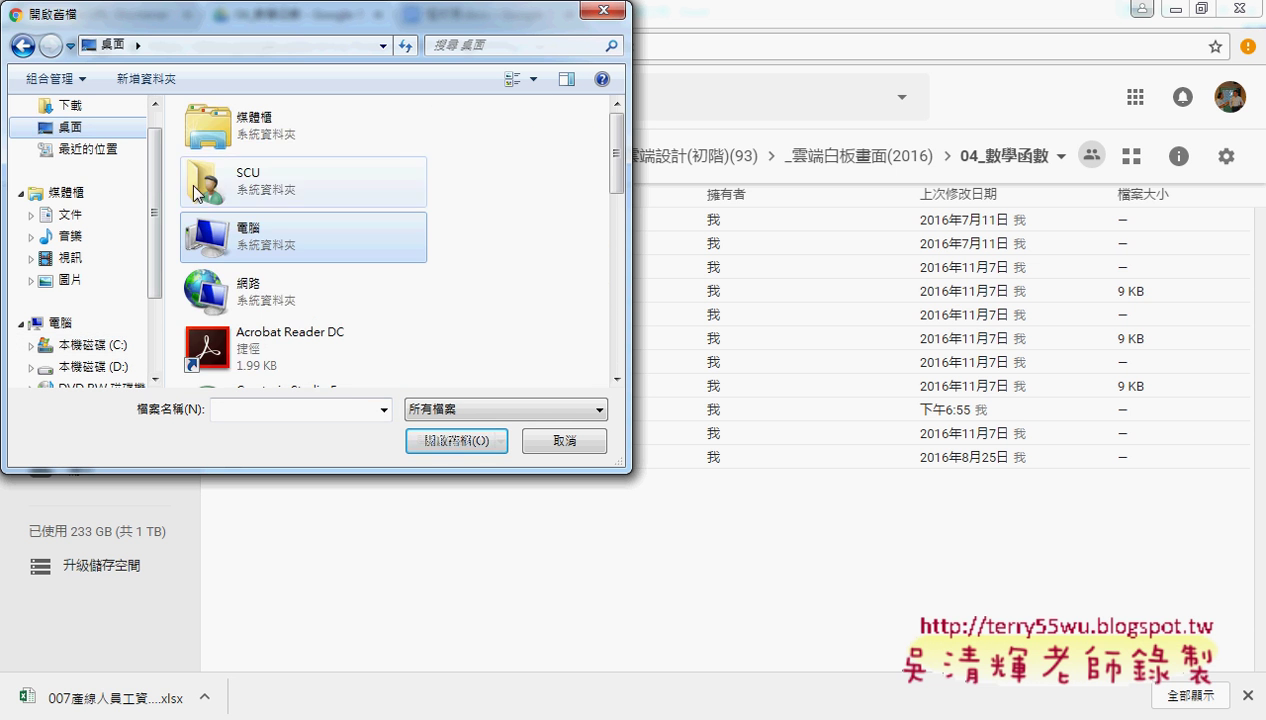
mouse_move(616, 166)
mouse_down()
mouse_move(616, 353)
mouse_move(612, 238)
mouse_up()
click(346, 226)
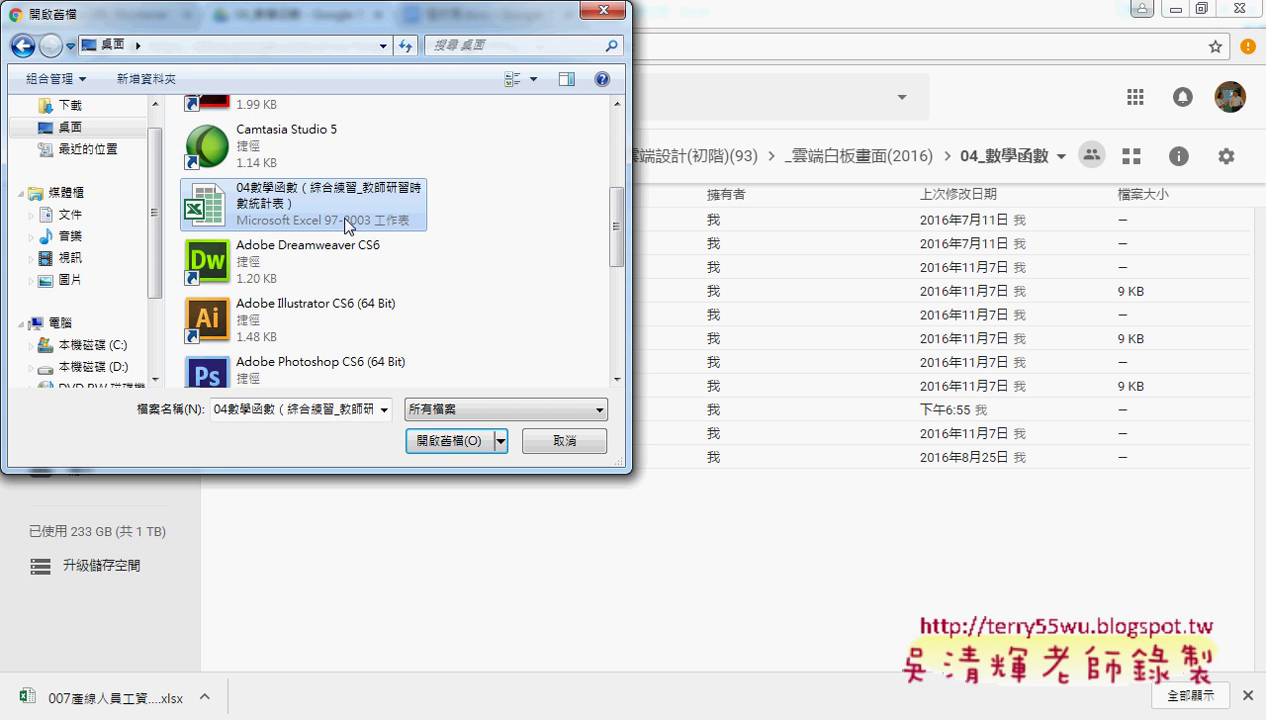
click(568, 442)
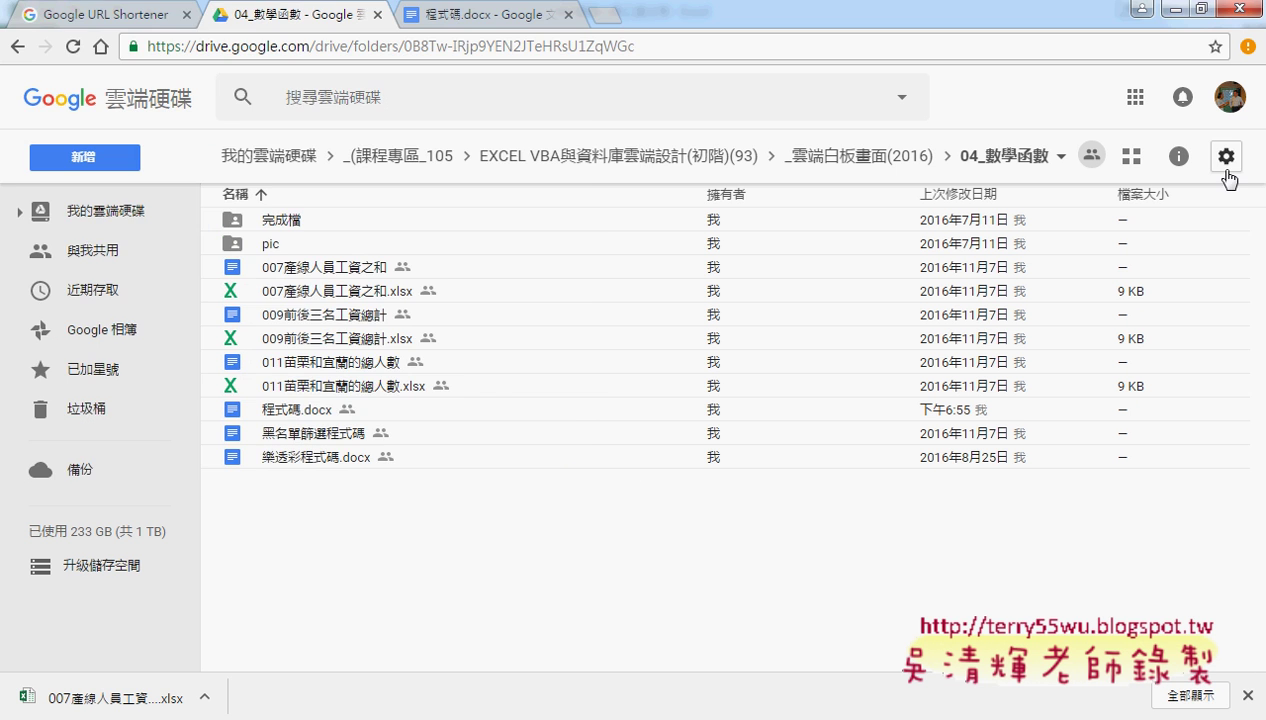
In Drive settings, enable converting uploaded files to Google Docs editor format and finish
click(1228, 168)
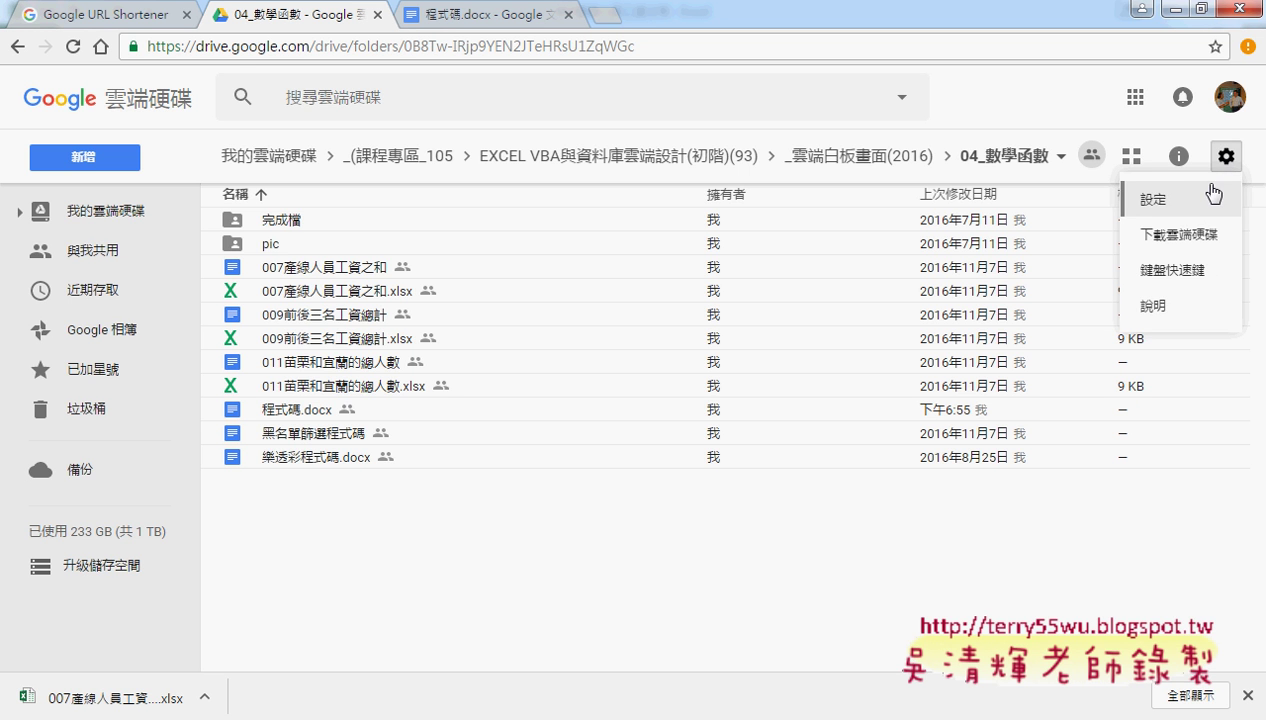
click(1205, 197)
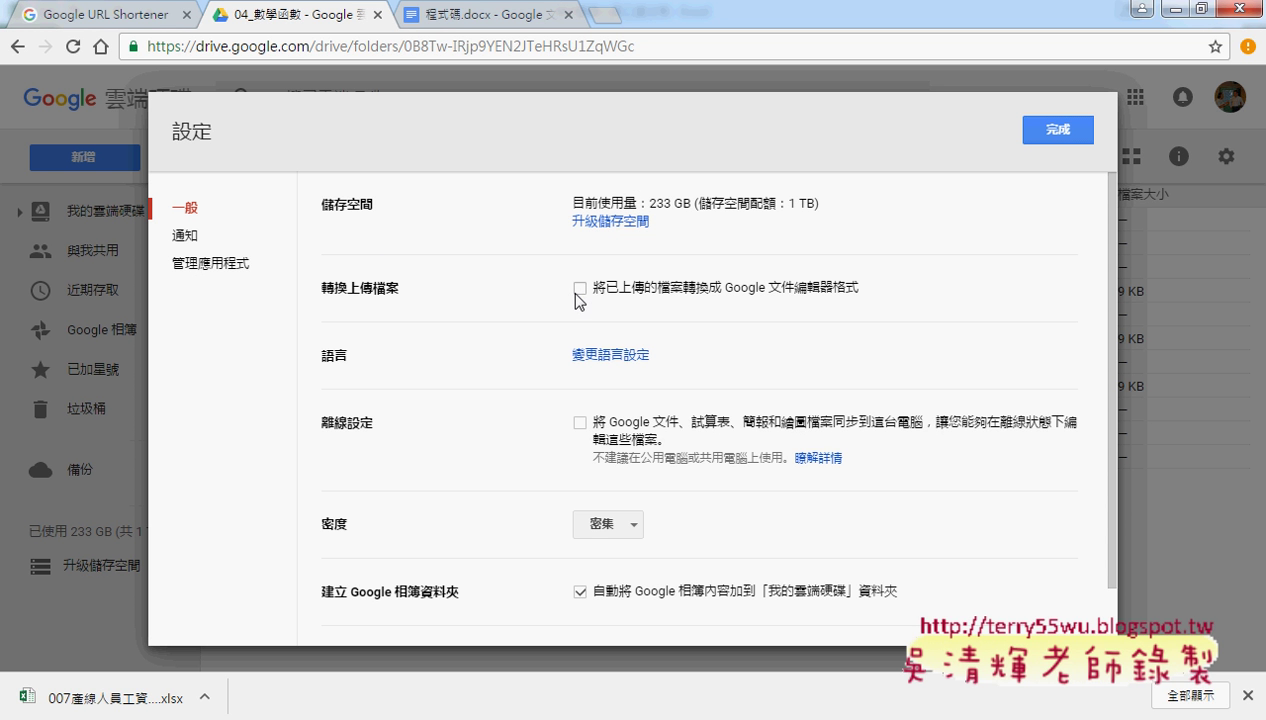
click(579, 290)
click(664, 286)
click(579, 289)
click(1054, 133)
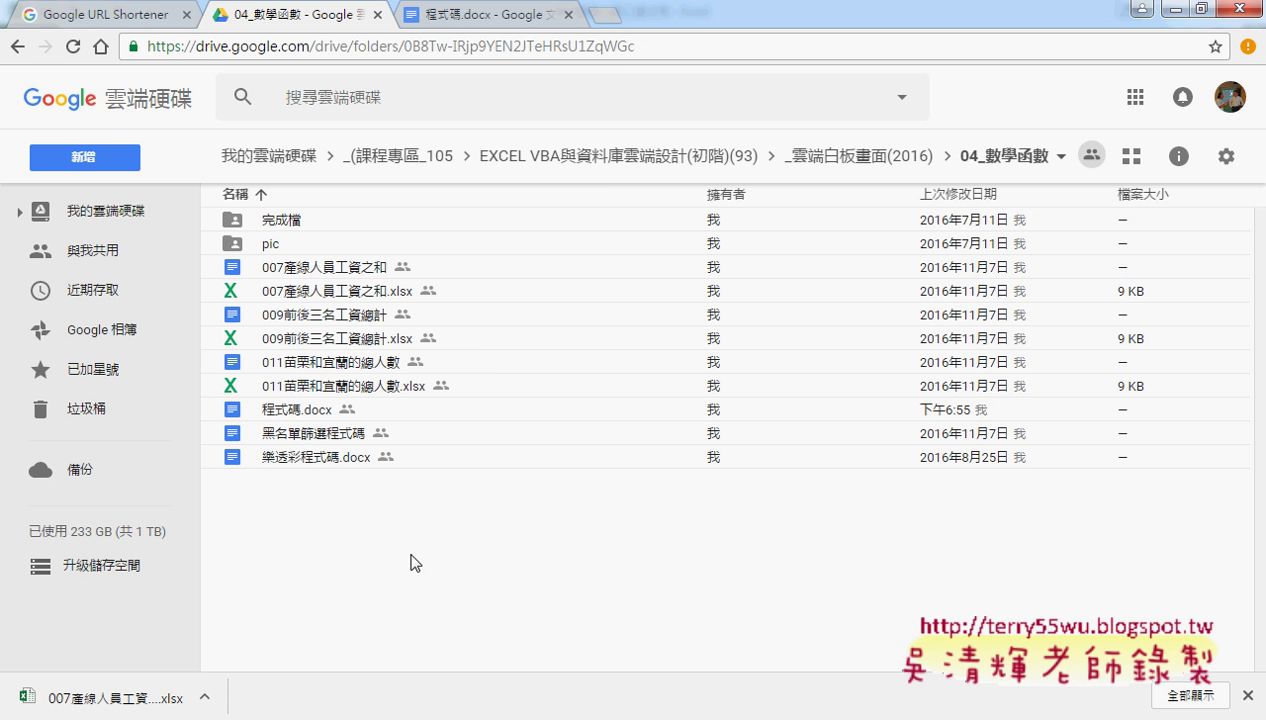
Upload the 04數學函數 .xls workbook from the desktop into the Drive folder
right_click(463, 518)
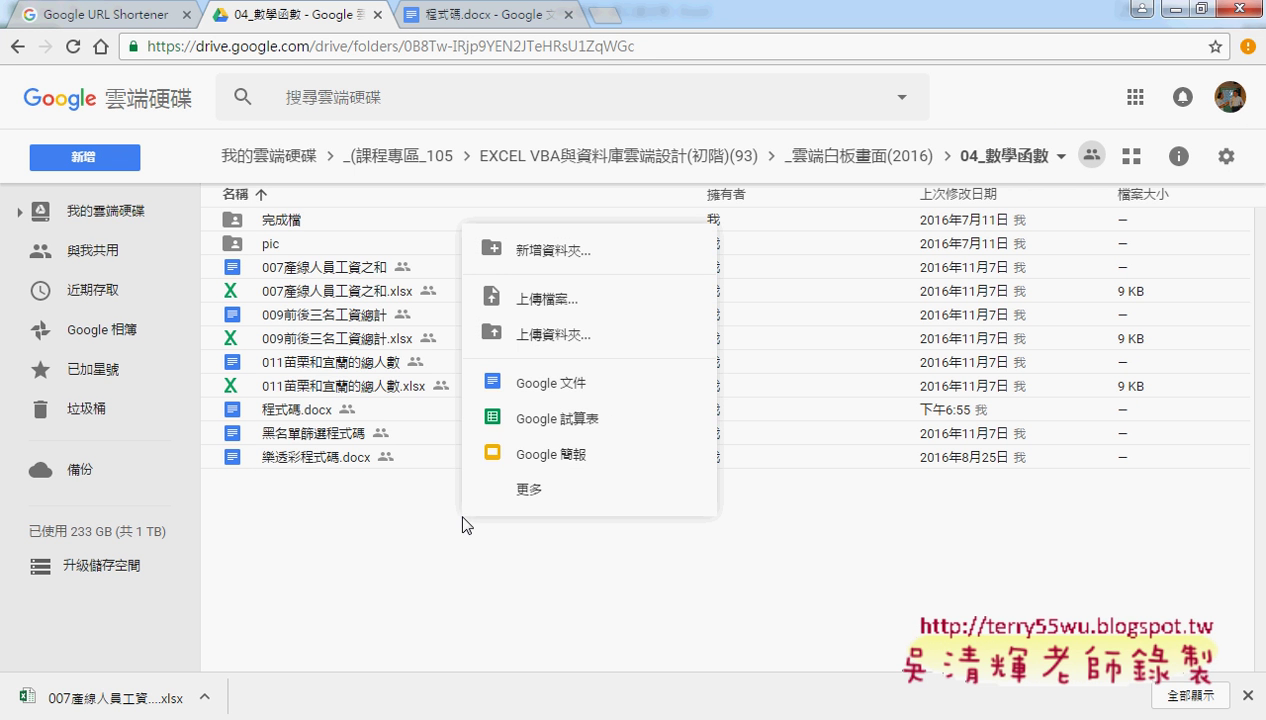
click(570, 305)
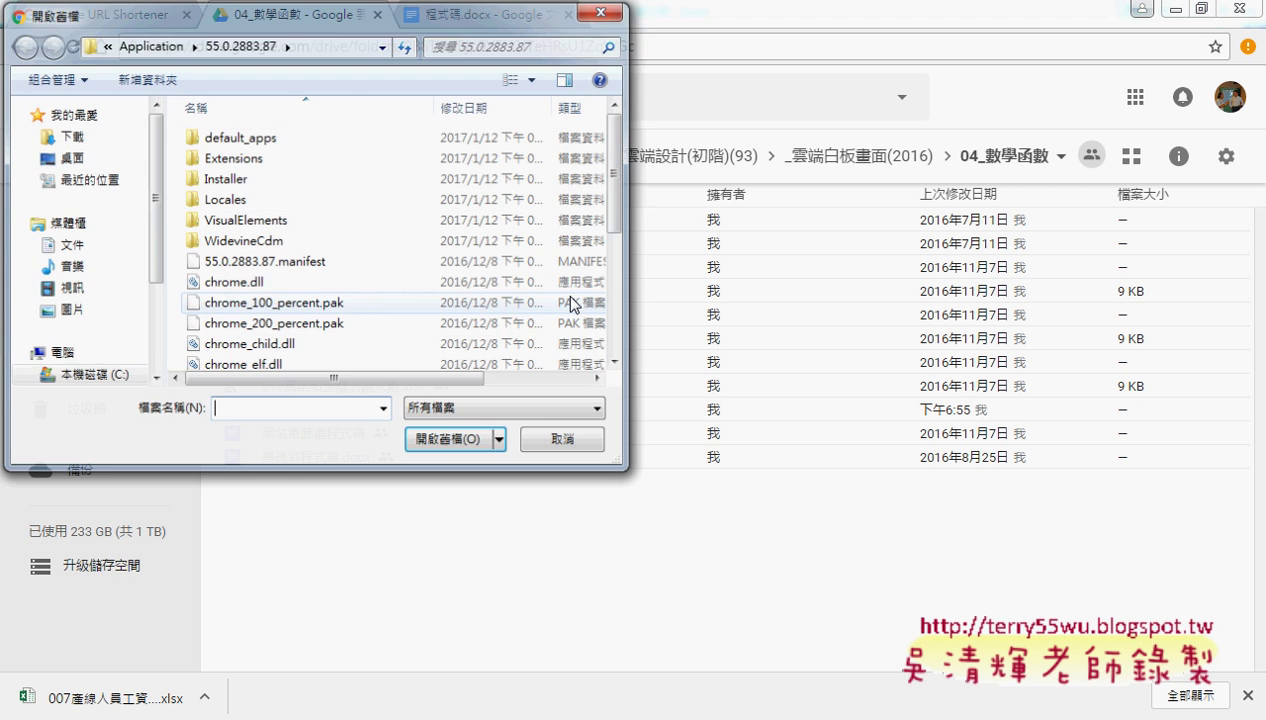
click(69, 157)
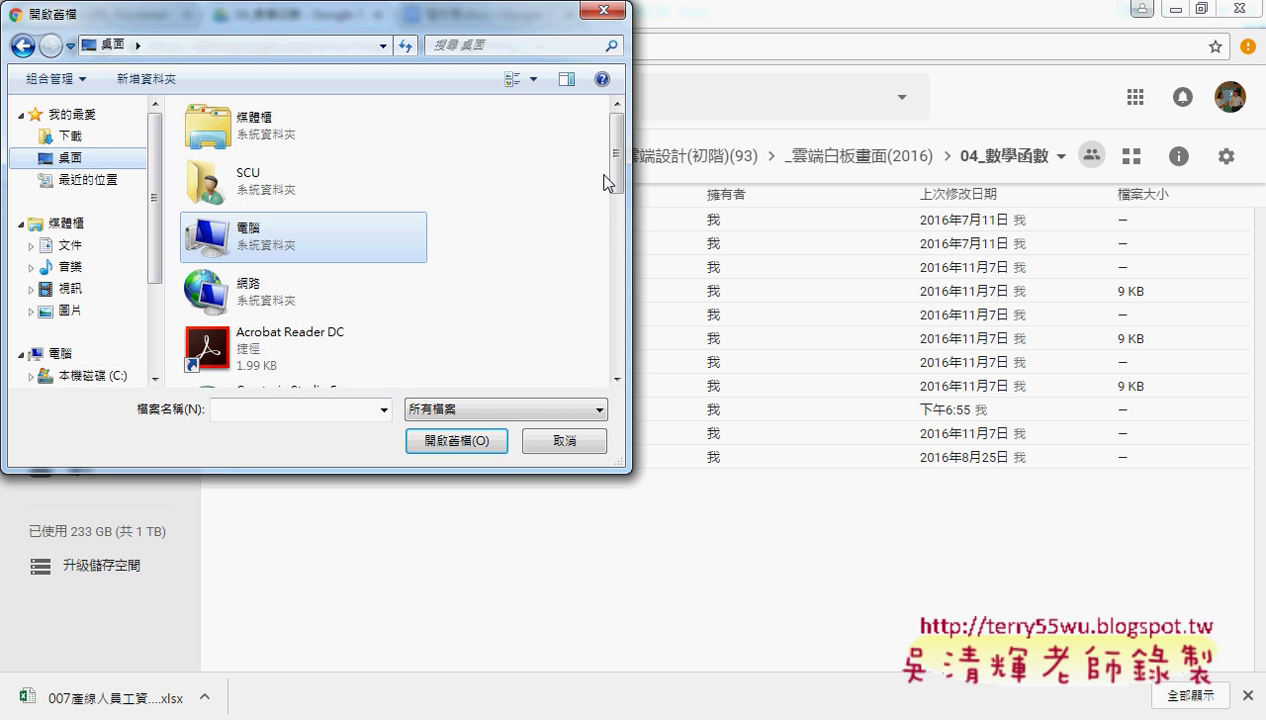
drag(616, 169, 616, 234)
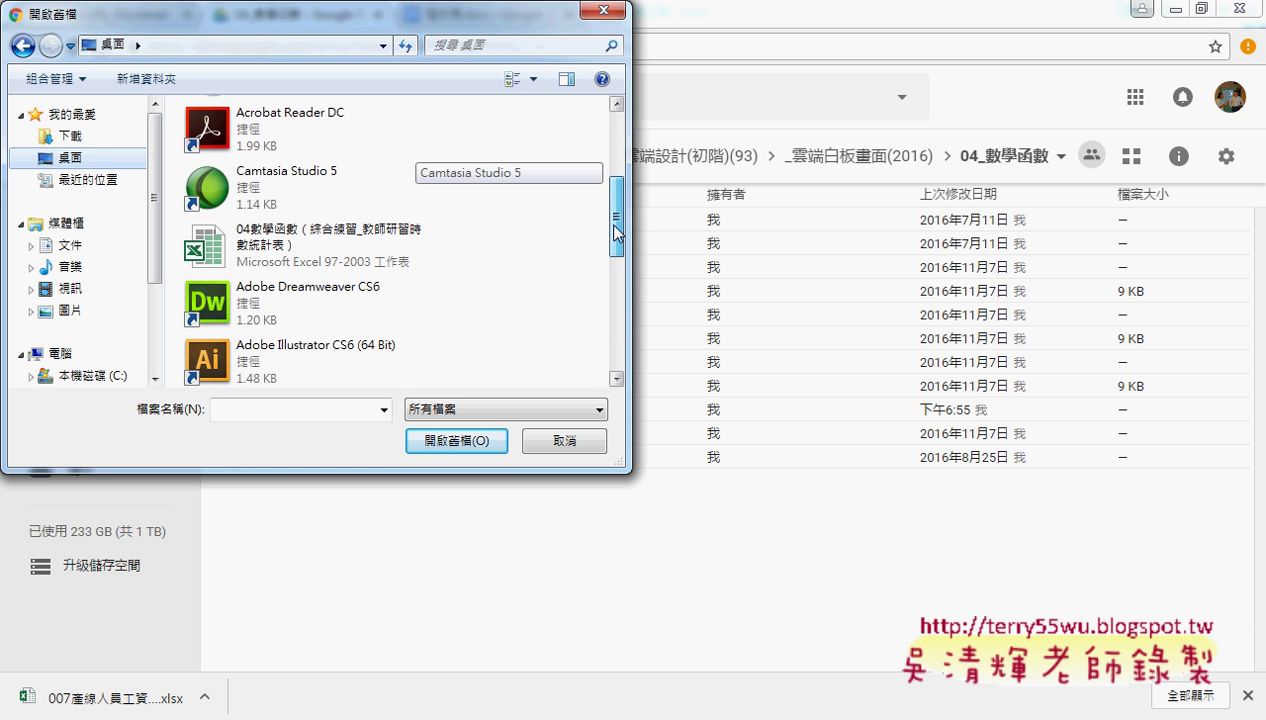
double_click(372, 232)
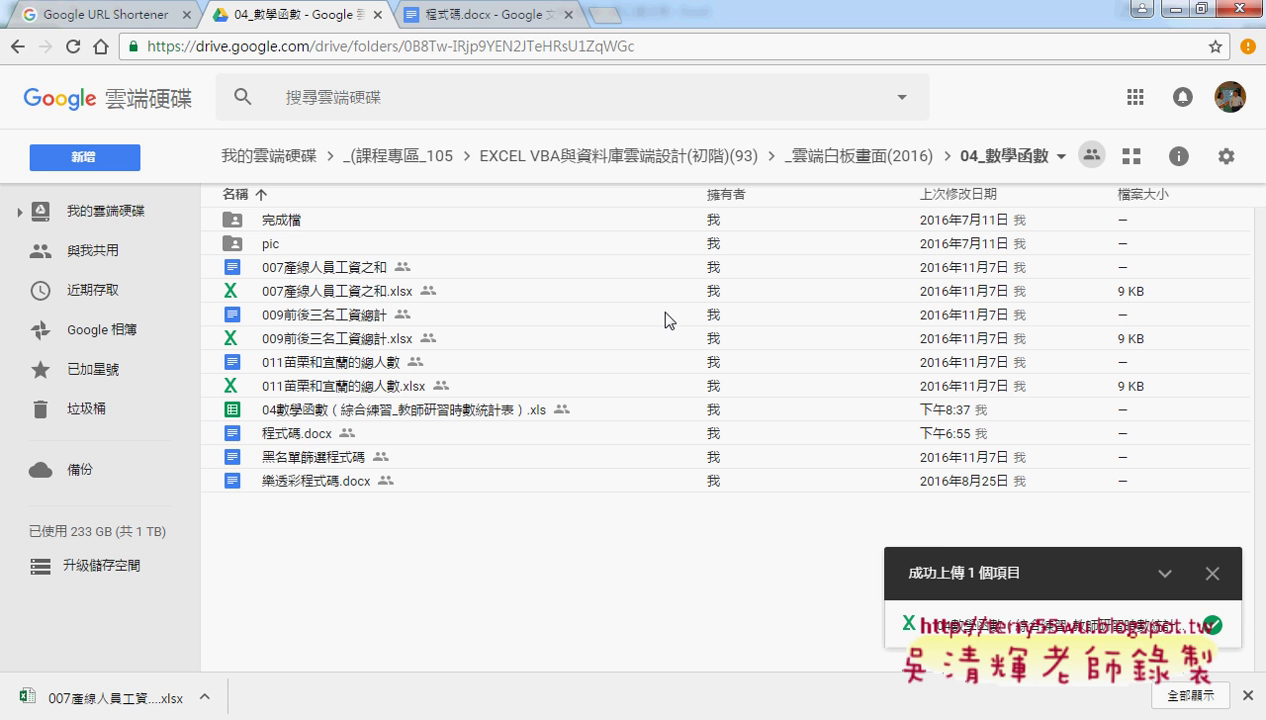
Locate the converted 04數學函數 spreadsheet in the file list and open it in Google Sheets
click(230, 410)
double_click(256, 415)
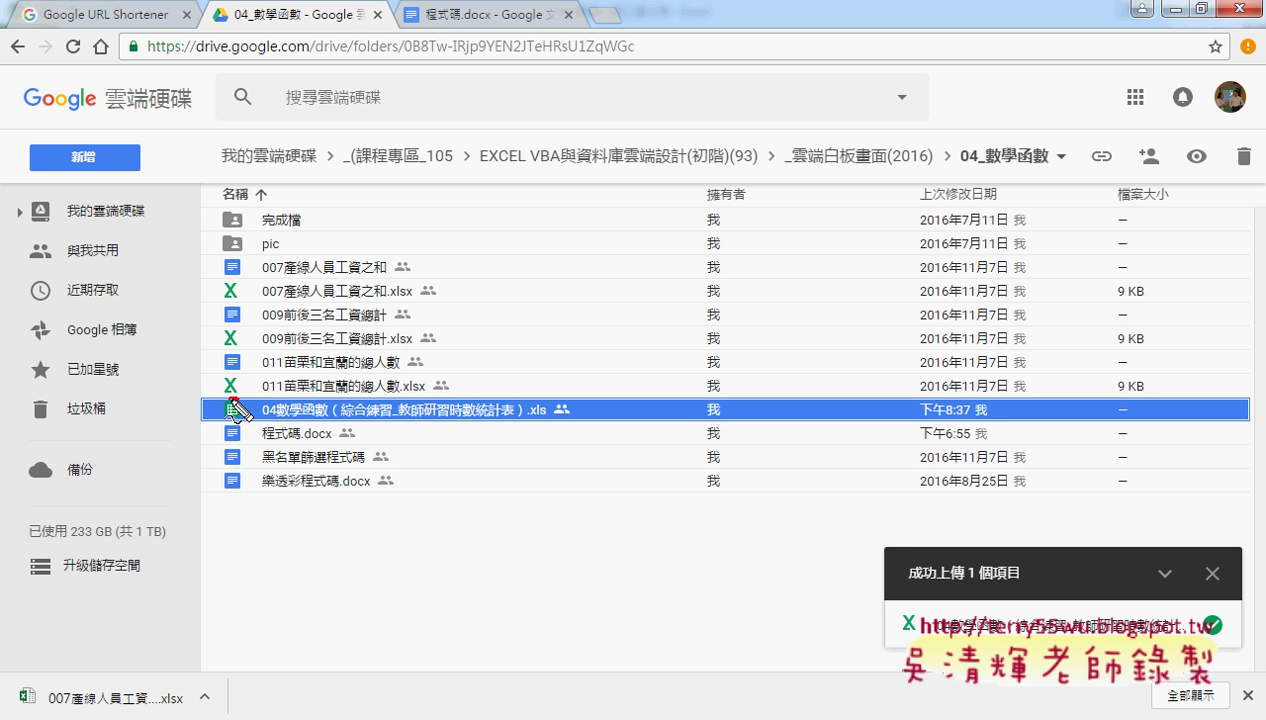
drag(248, 372, 252, 410)
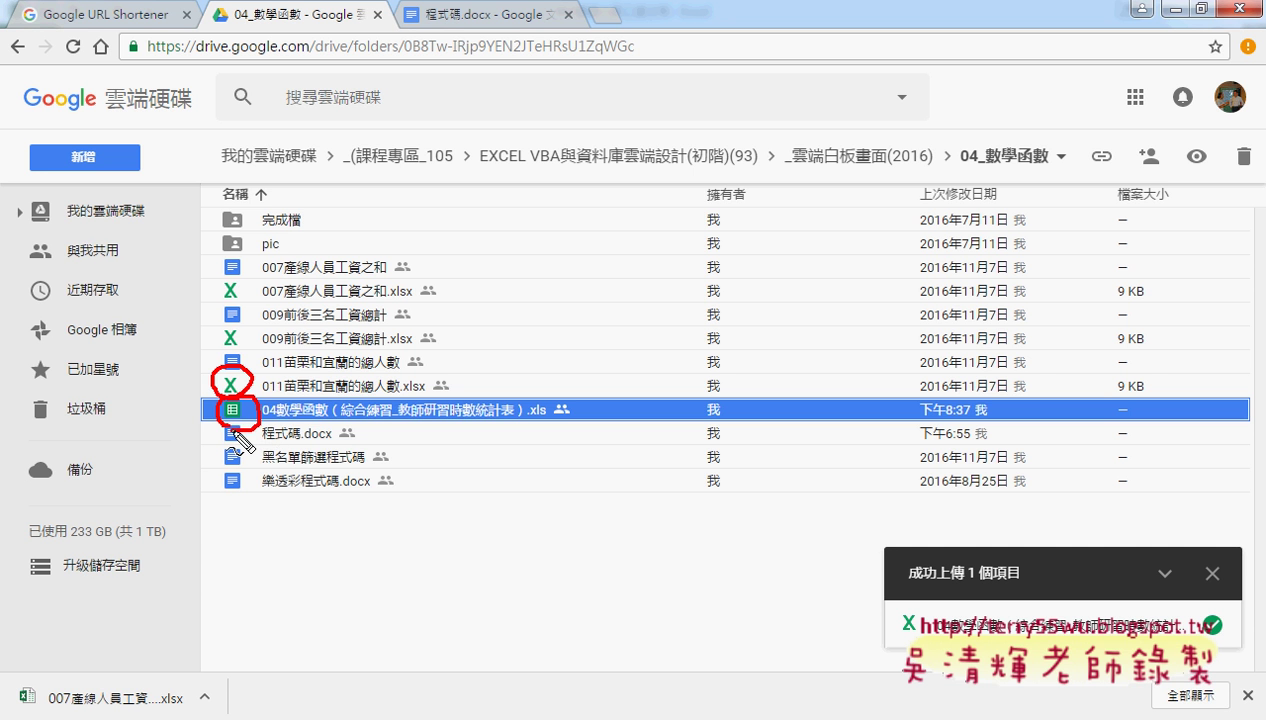
key(Escape)
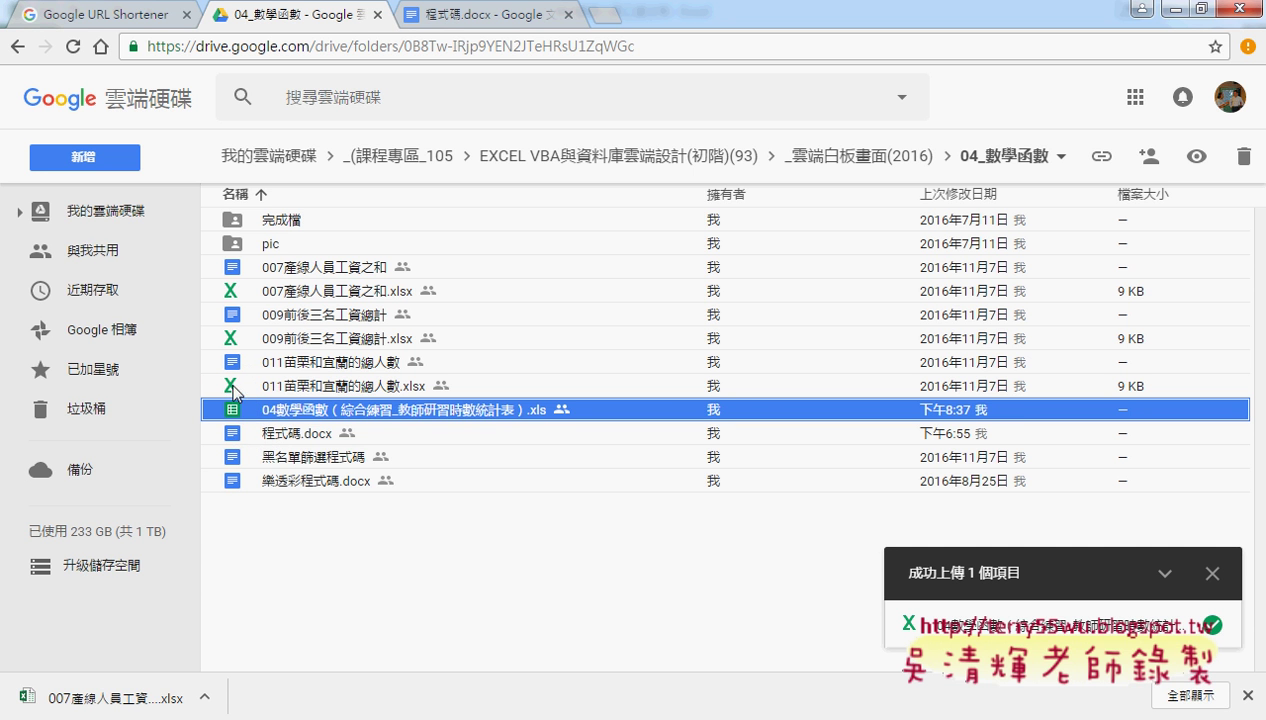
click(231, 385)
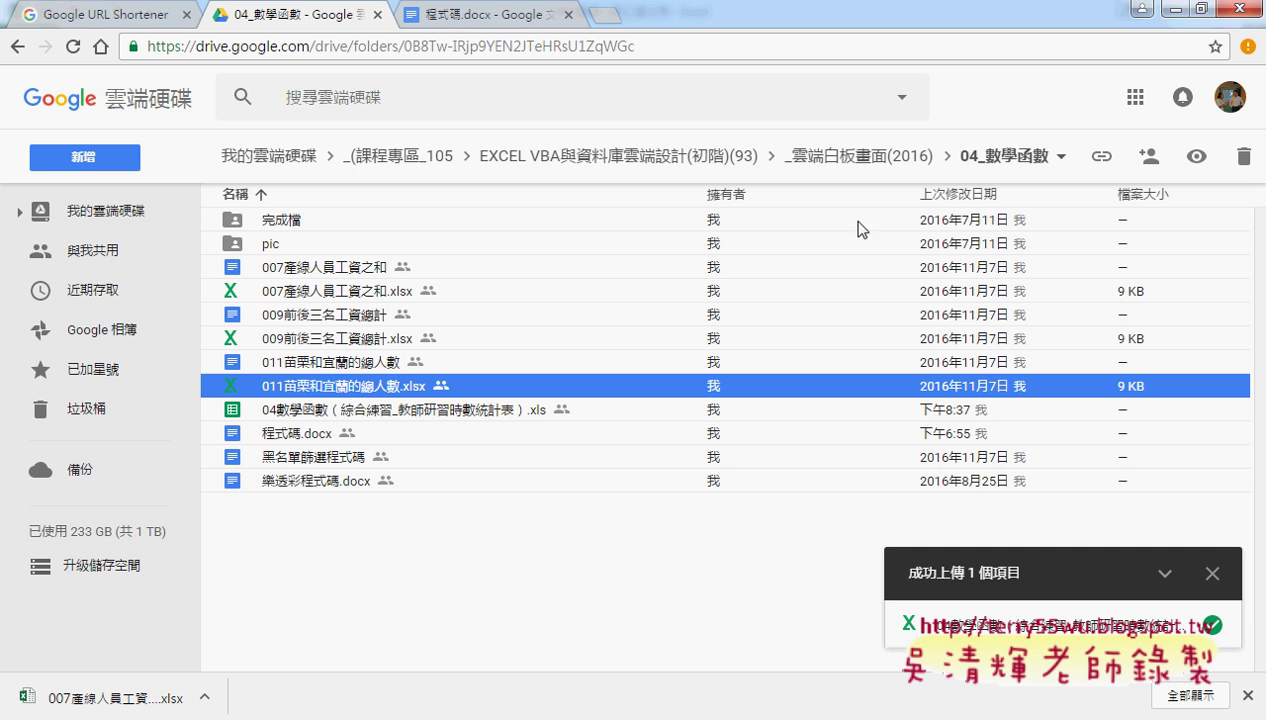
click(322, 412)
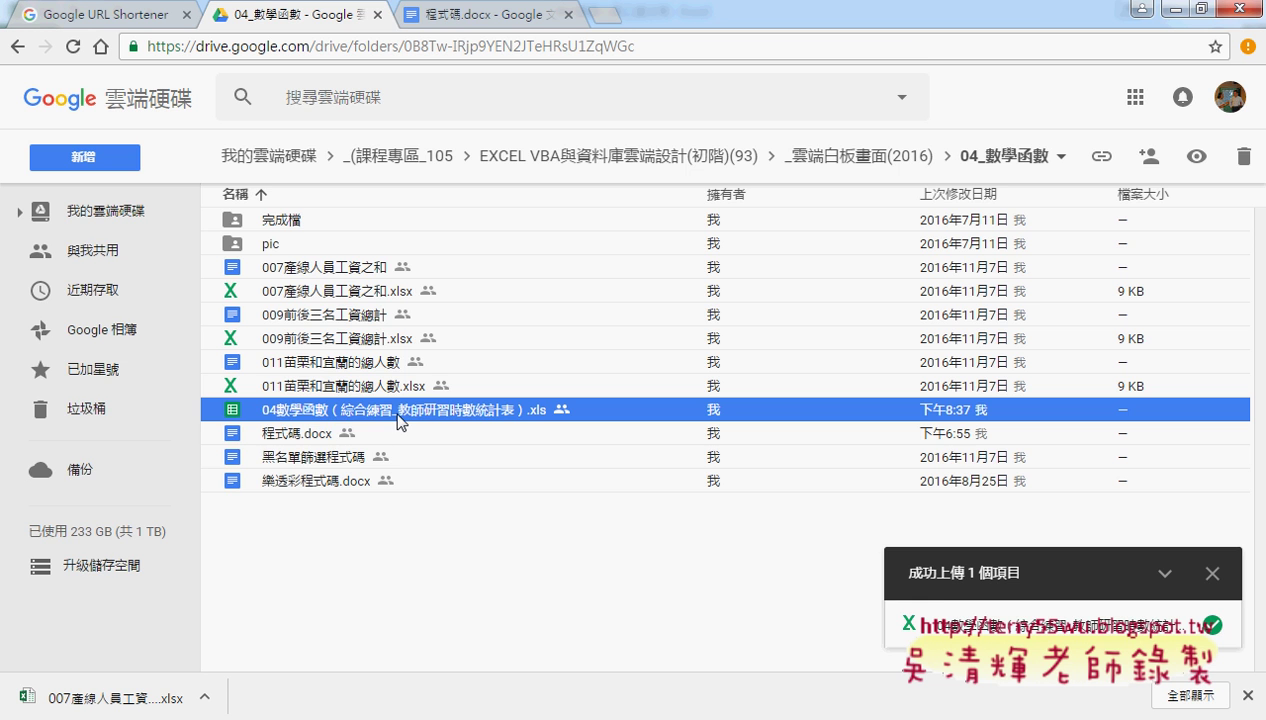
double_click(398, 420)
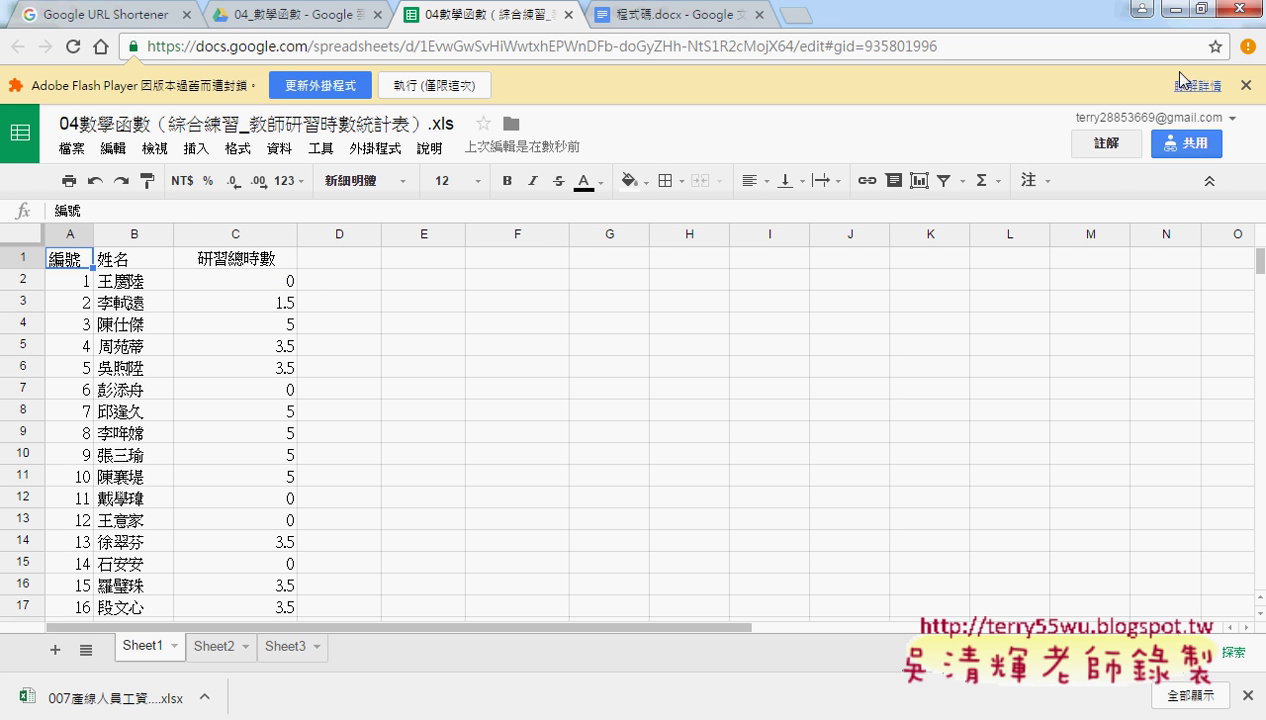
Confirm C2 still shows its SUMIF formula, then download the sheet as Microsoft Excel (.xlsx)
click(1245, 85)
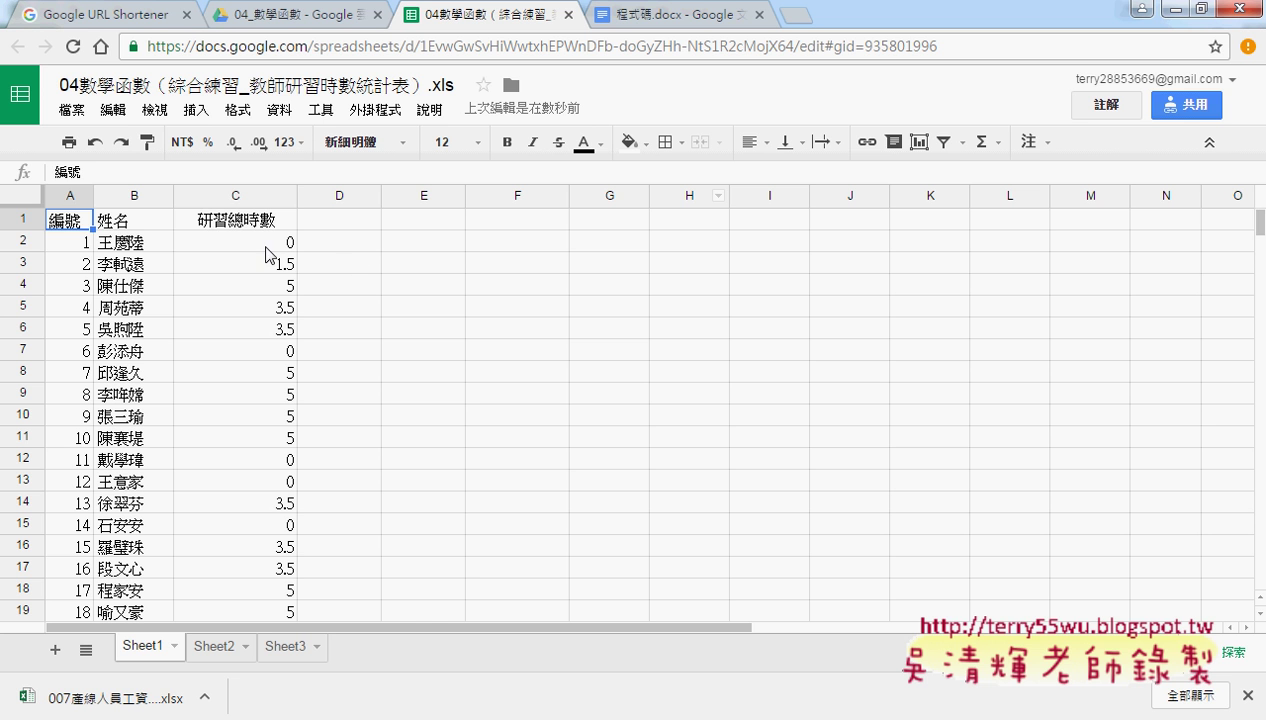
click(266, 244)
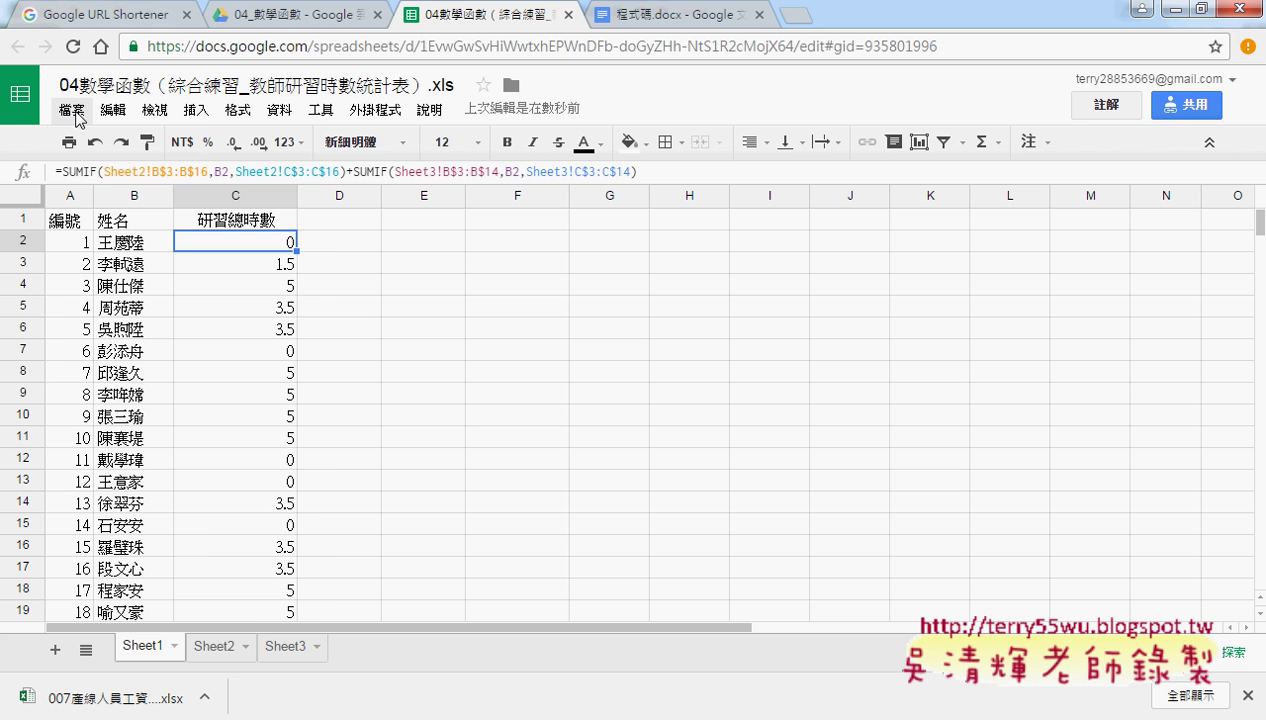
click(78, 118)
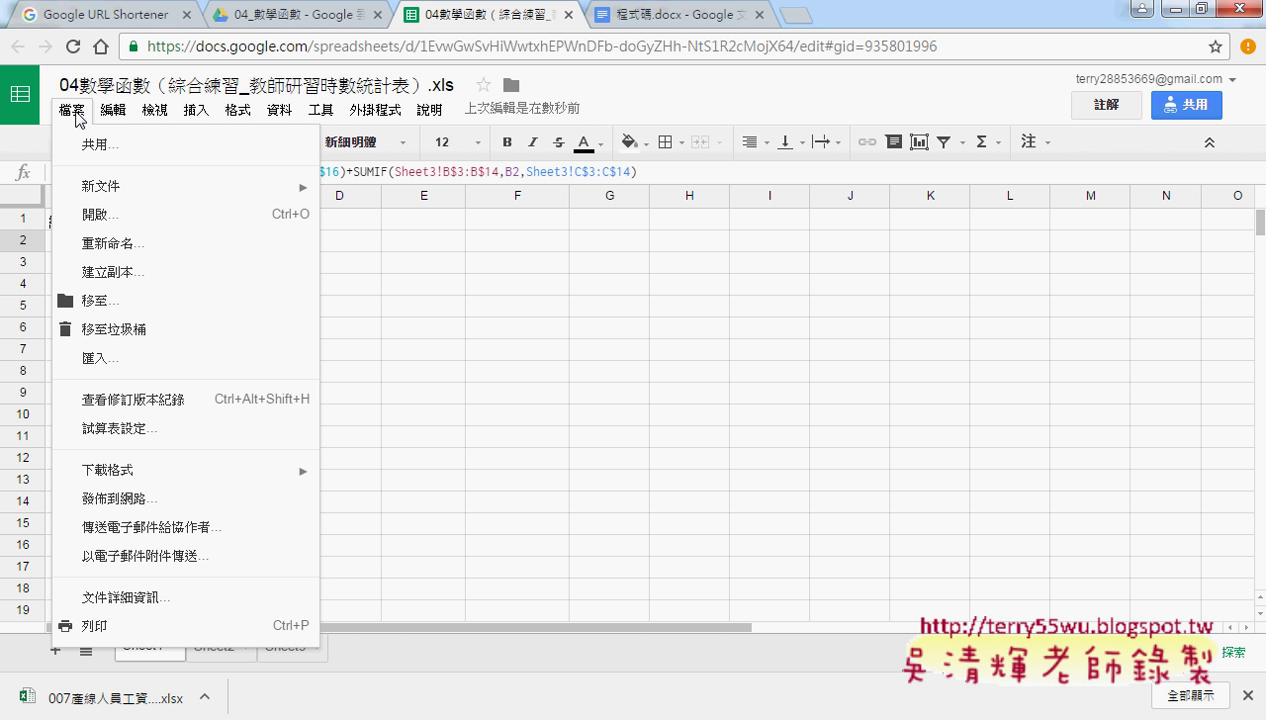
click(714, 372)
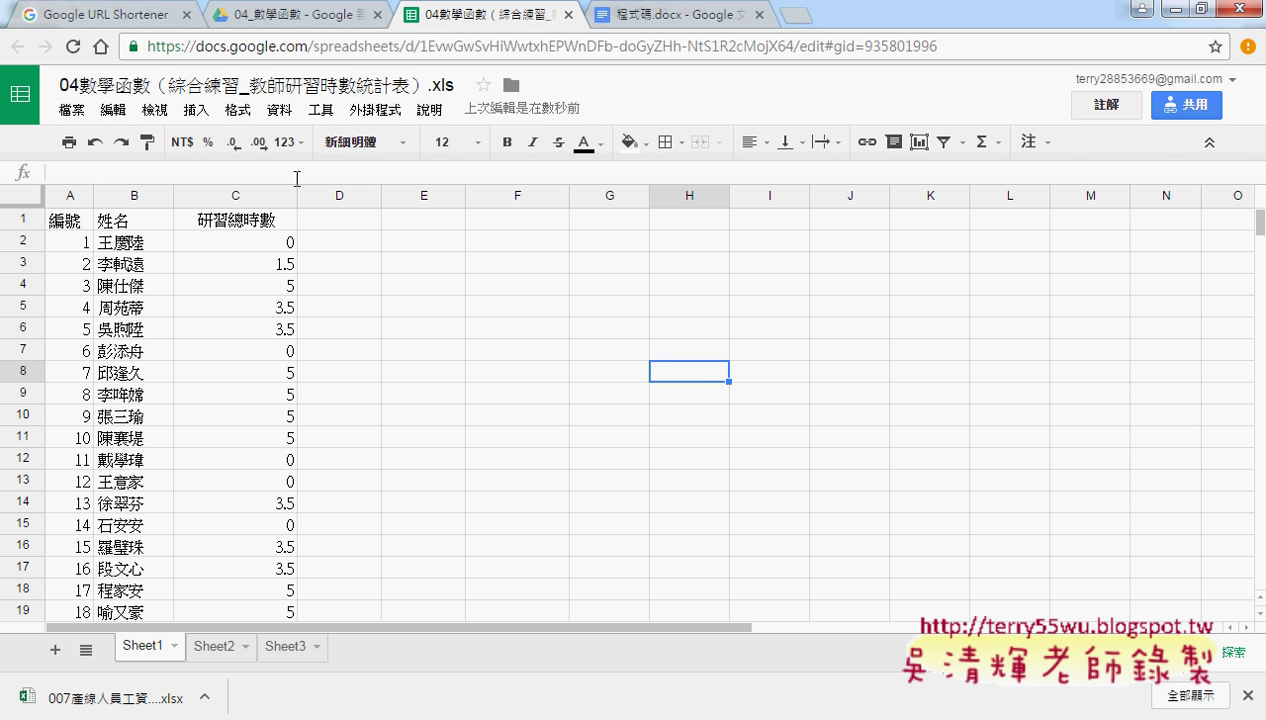
click(71, 110)
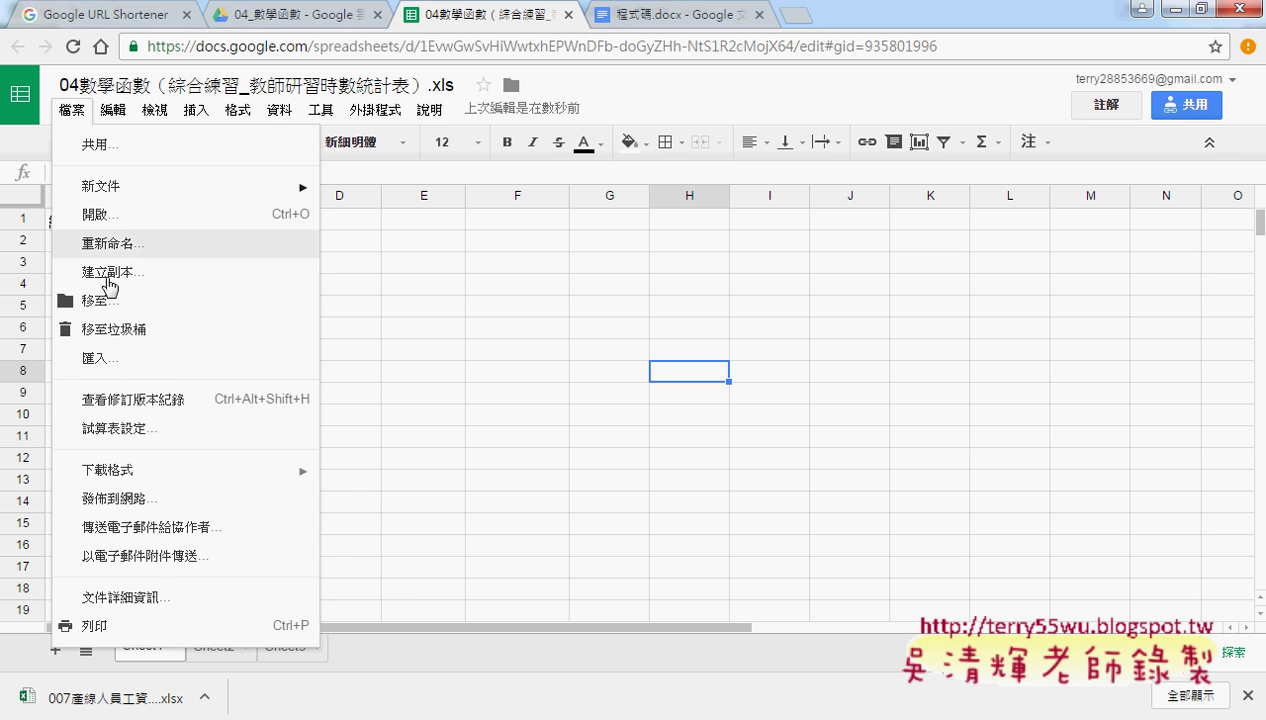
mouse_move(108, 470)
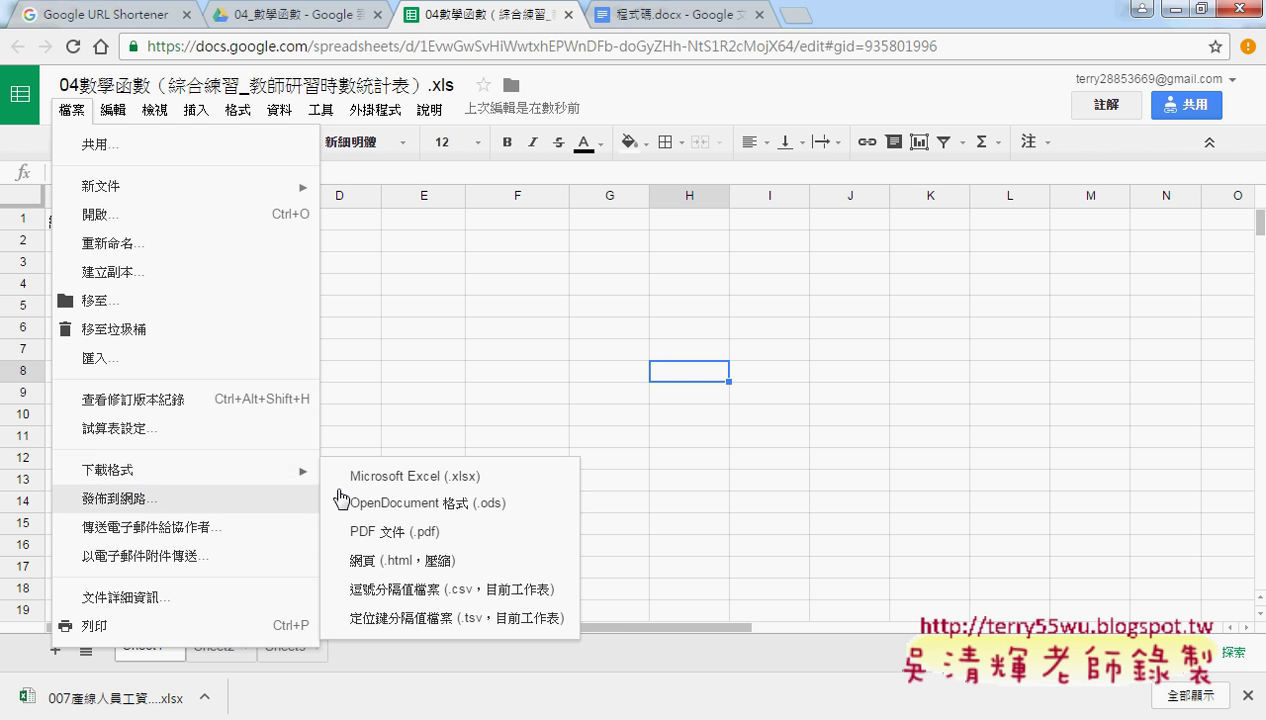
click(449, 480)
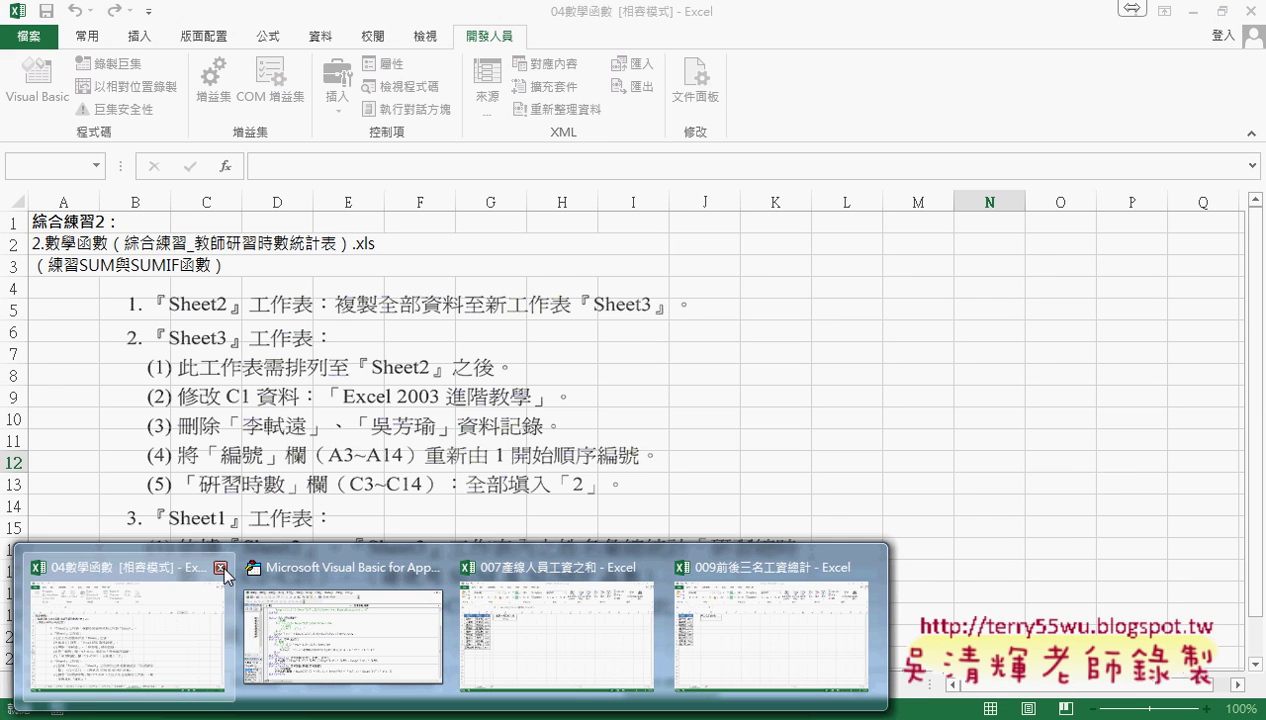
Close the open Excel workbooks saving changes, then open the downloaded 04數學函數 .xlsx in Excel
click(222, 572)
click(540, 412)
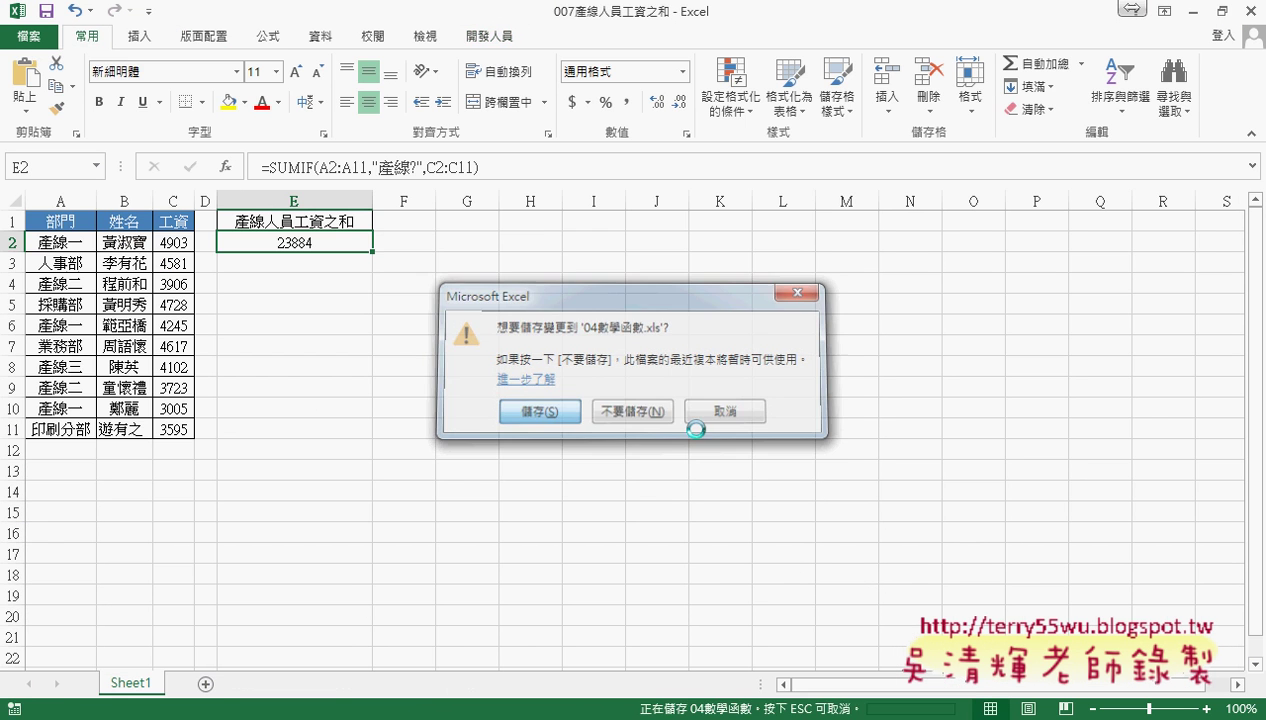
click(540, 412)
click(700, 493)
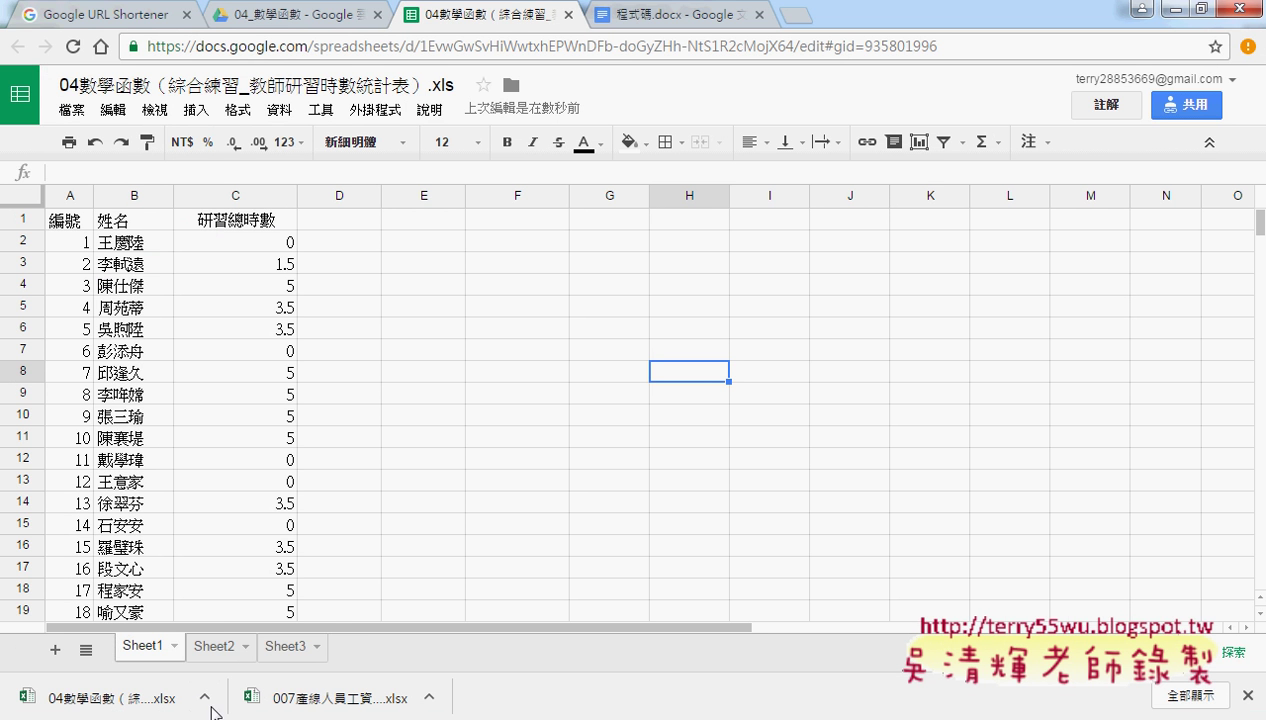
click(217, 698)
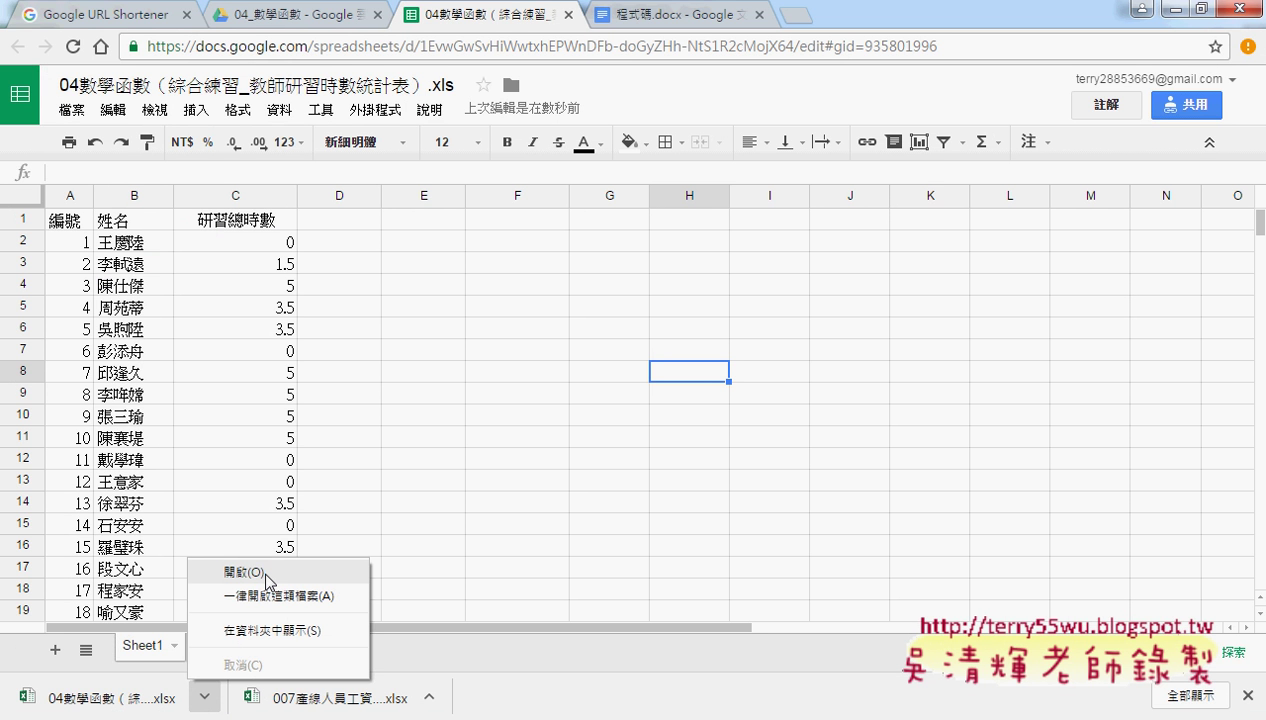
click(250, 573)
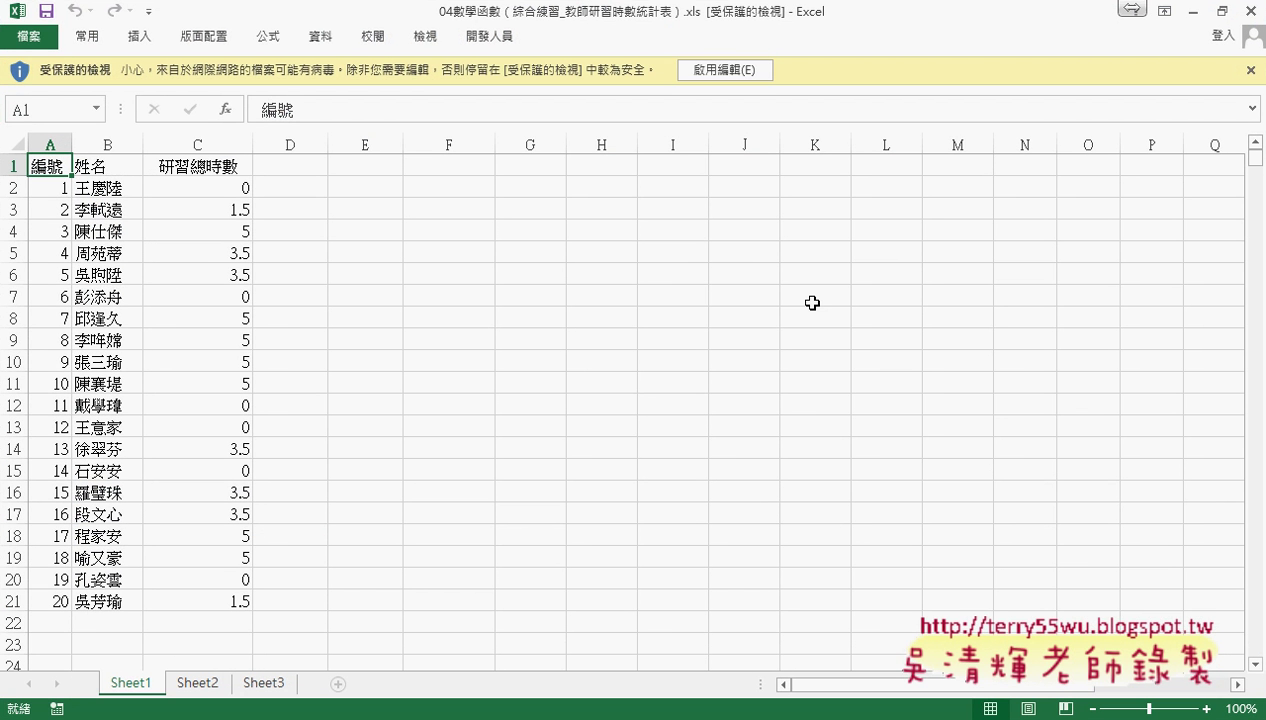
Enable editing, then delete and restore C2's SUMIF formula to prove it is editable
click(736, 73)
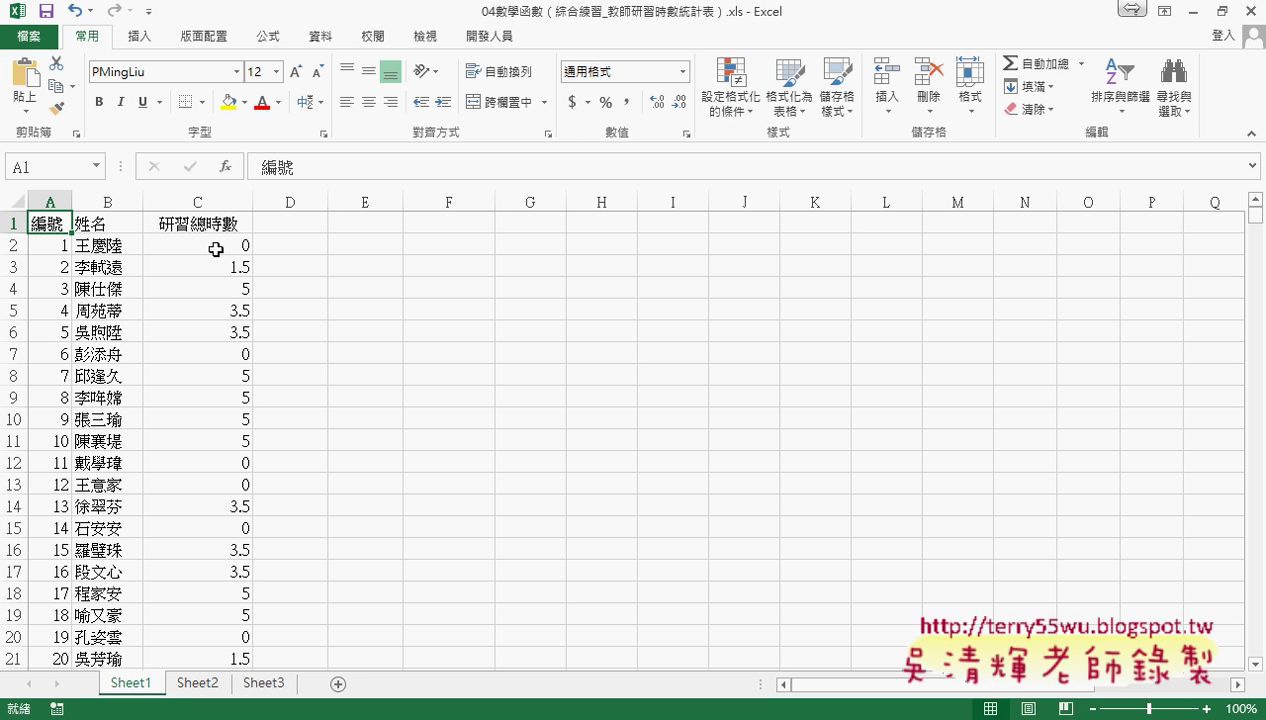
click(216, 249)
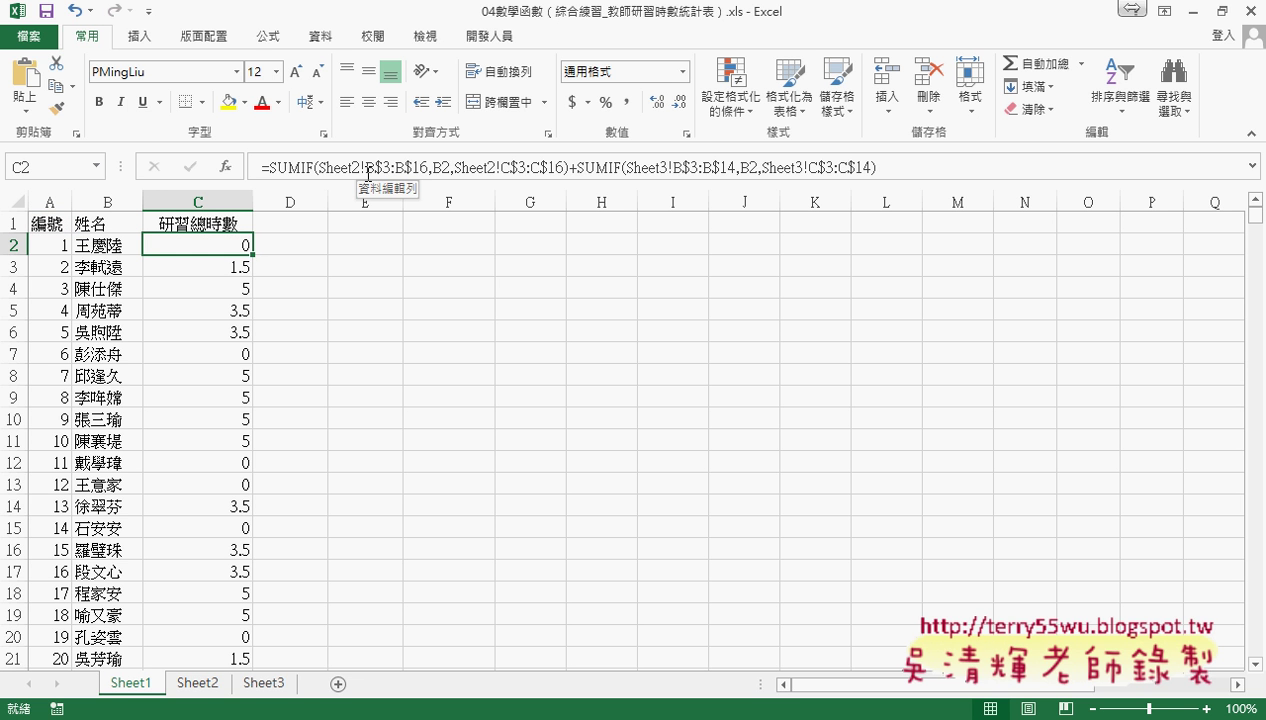
key(Delete)
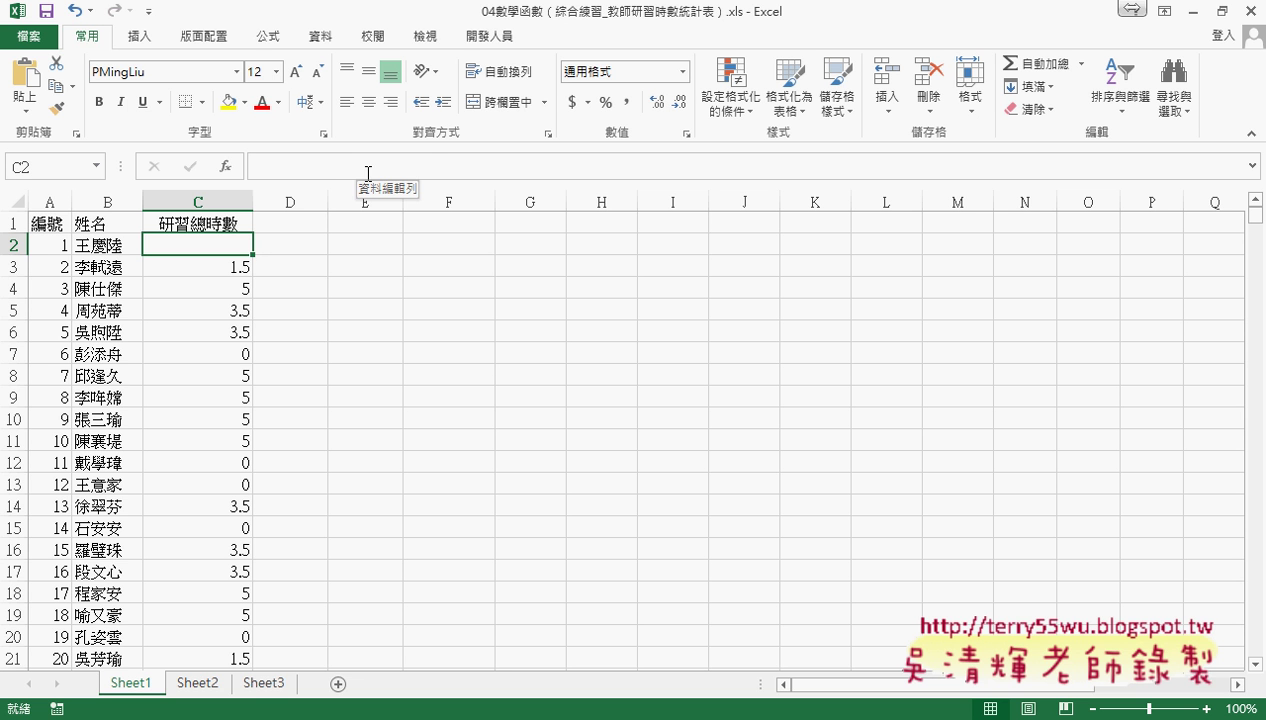
key(ctrl+z)
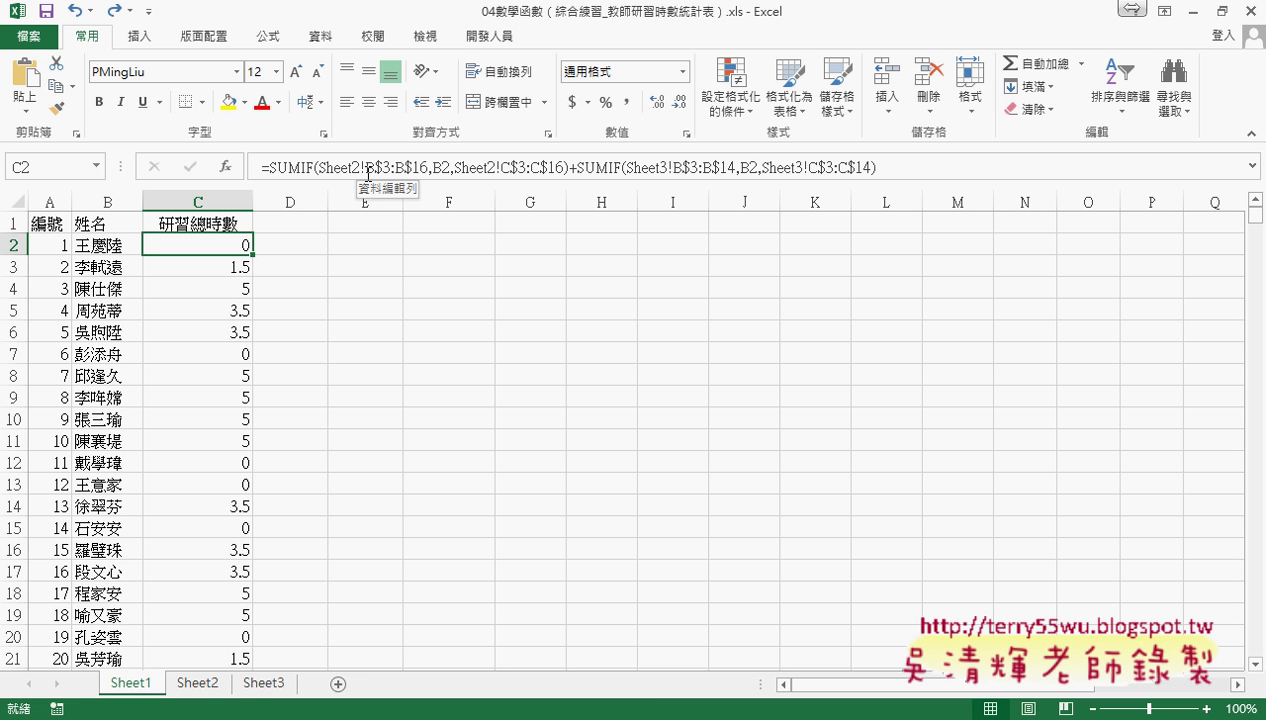